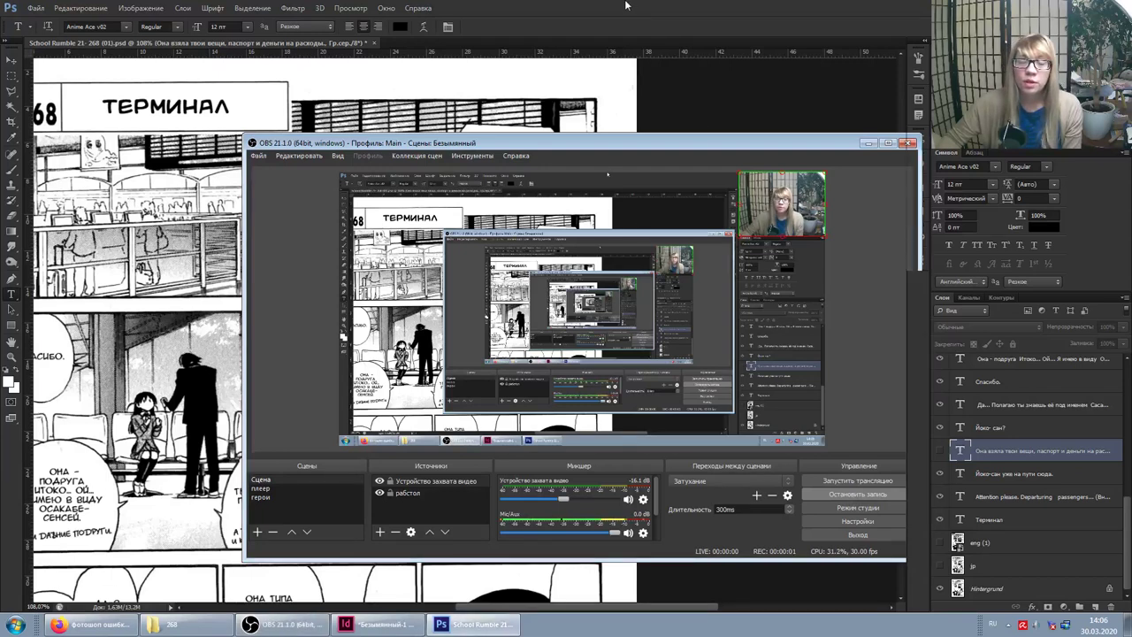
Step: Minimize the OBS window and scroll down so the whole manga page shows, placing a text cursor
click(868, 142)
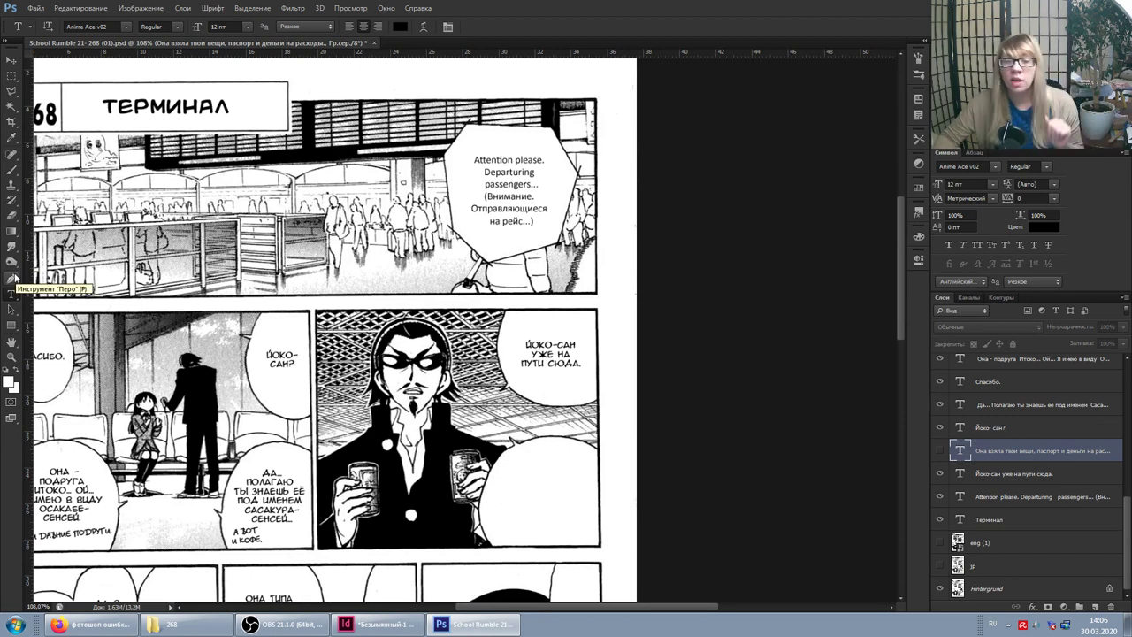
scroll(542, 437, down, 3)
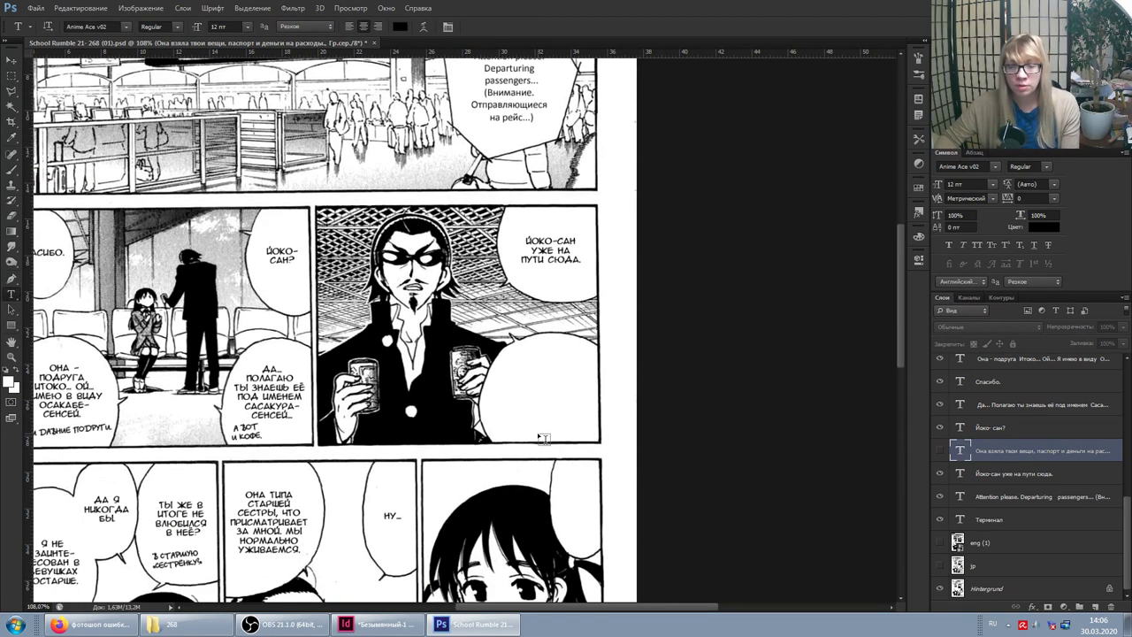
click(515, 391)
Step: Paste 'Она взяла твои вещи, паспорт и деньги на расходы.' as one line, park it at the top, and commit
key(ctrl+v)
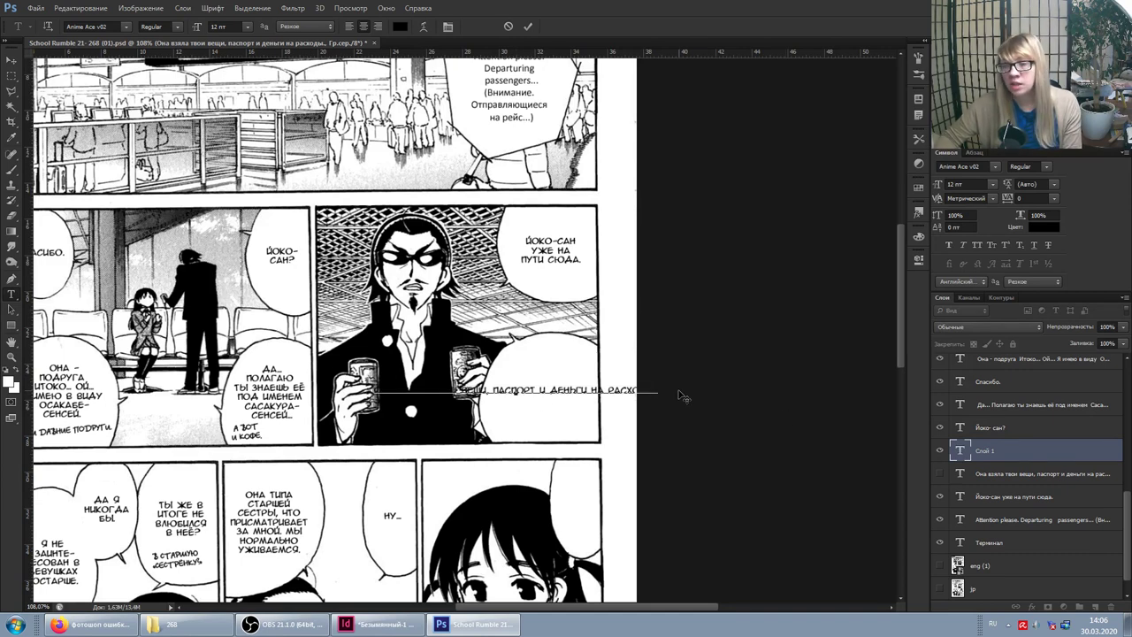
drag(586, 365, 620, 359)
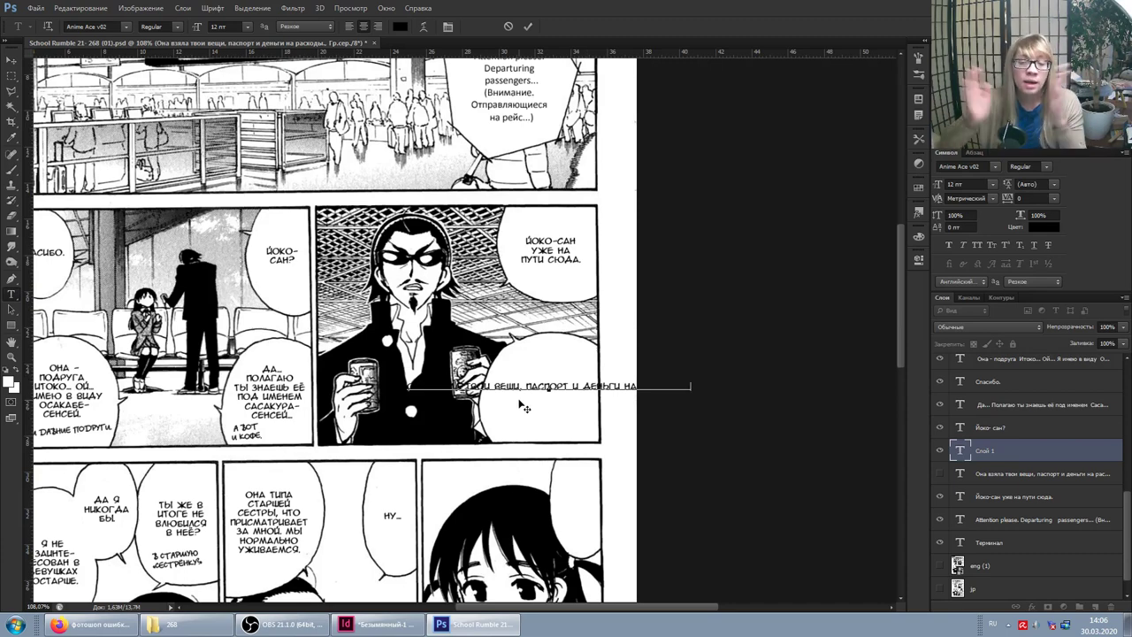
drag(553, 414, 554, 404)
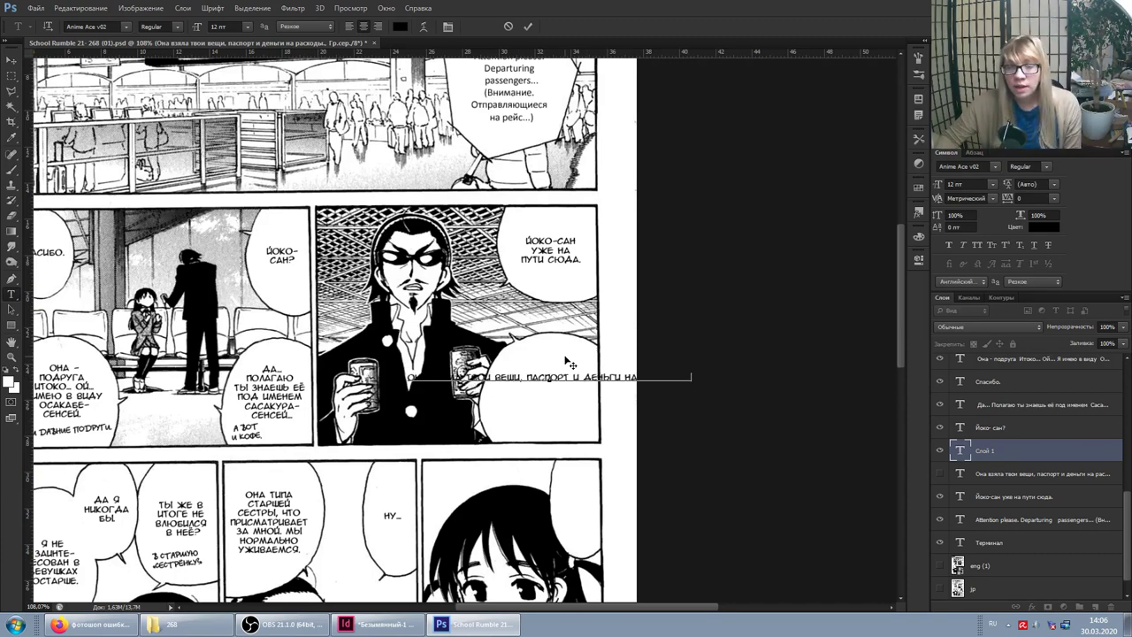
drag(495, 97, 496, 103)
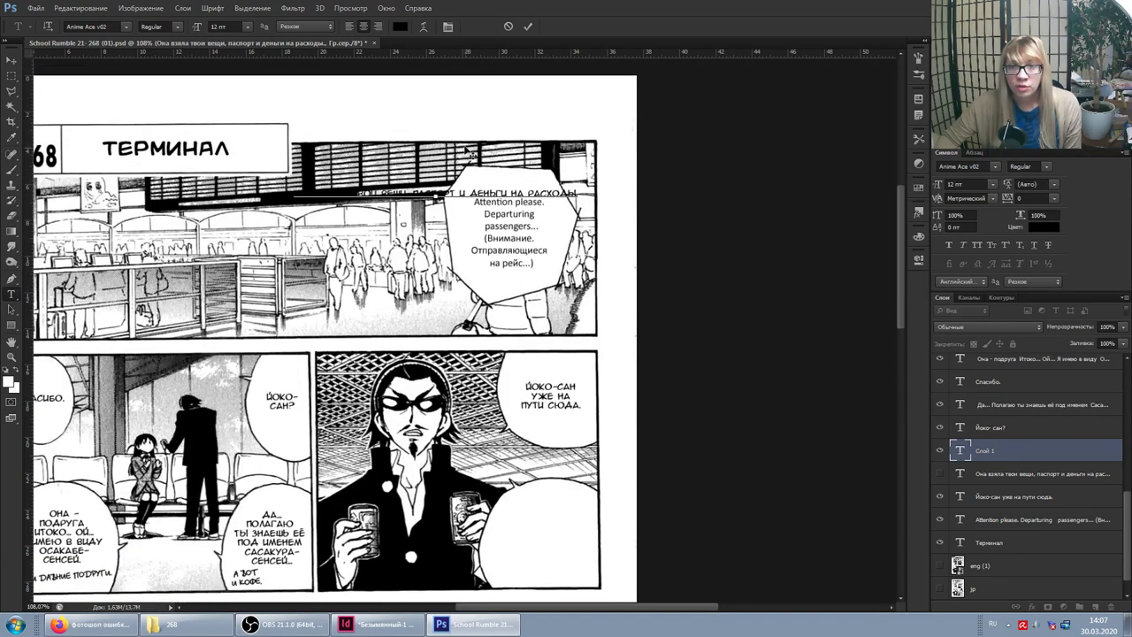
scroll(566, 265, down, 1)
scroll(641, 424, down, 2)
click(1004, 458)
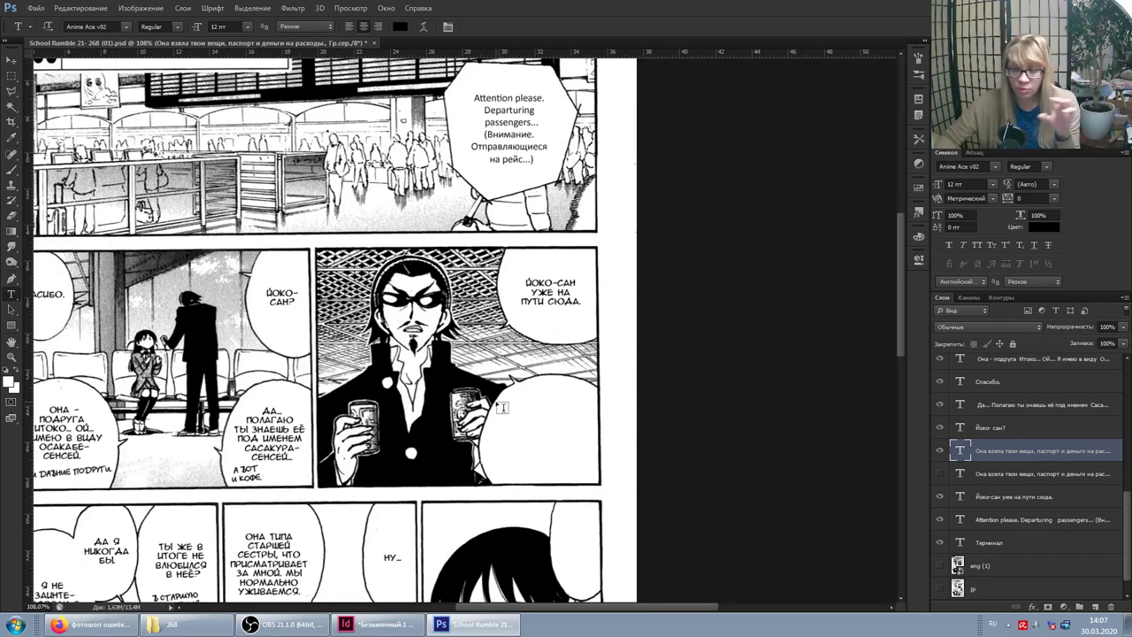
drag(497, 402, 598, 479)
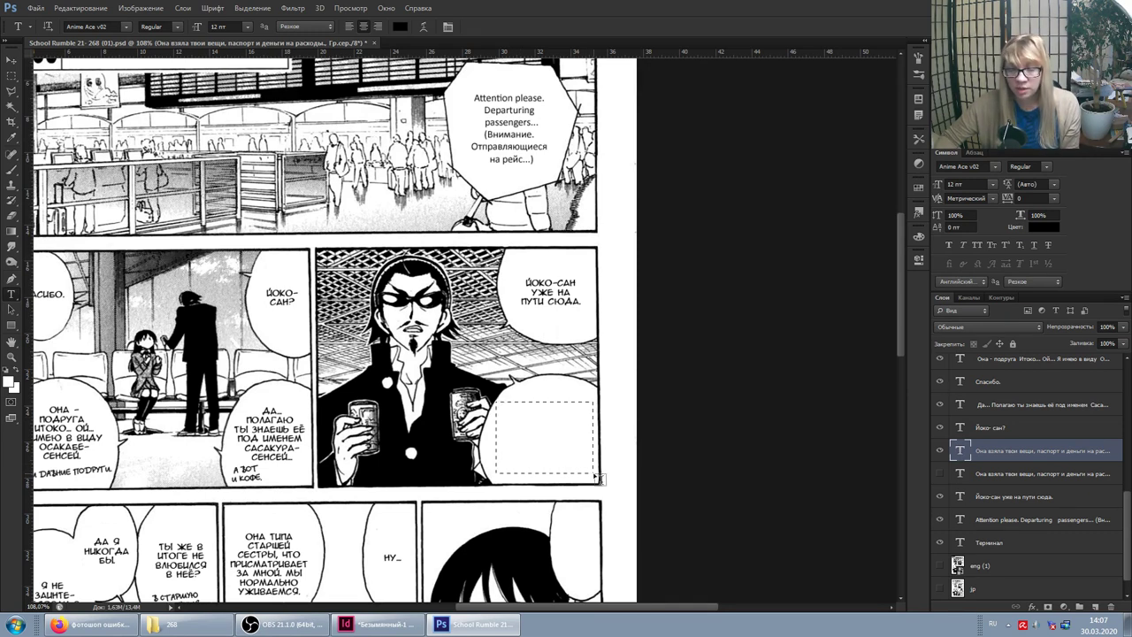
Step: Size a paragraph text box in the cans bubble, paste the translation, nudge it down, and commit
drag(599, 479, 617, 484)
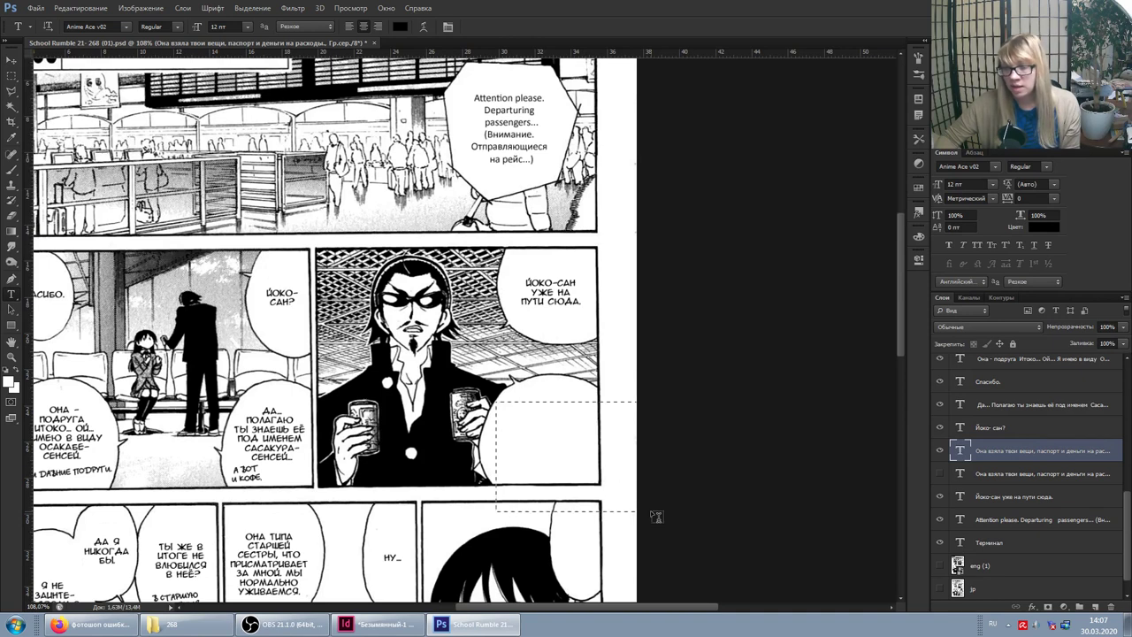
drag(616, 483, 597, 478)
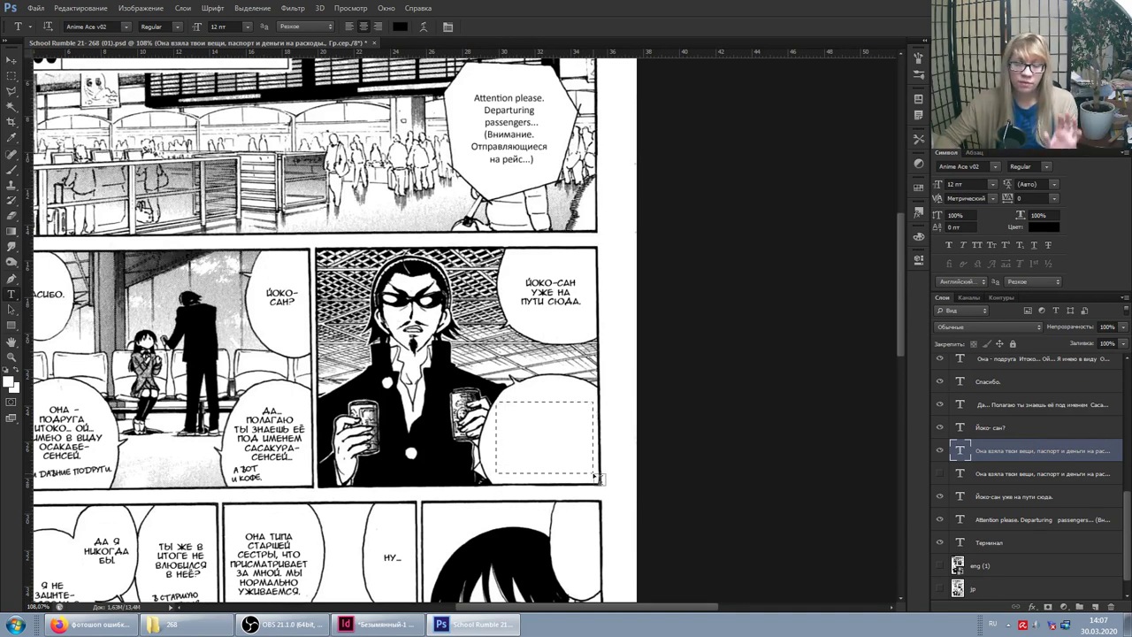
drag(598, 479, 593, 474)
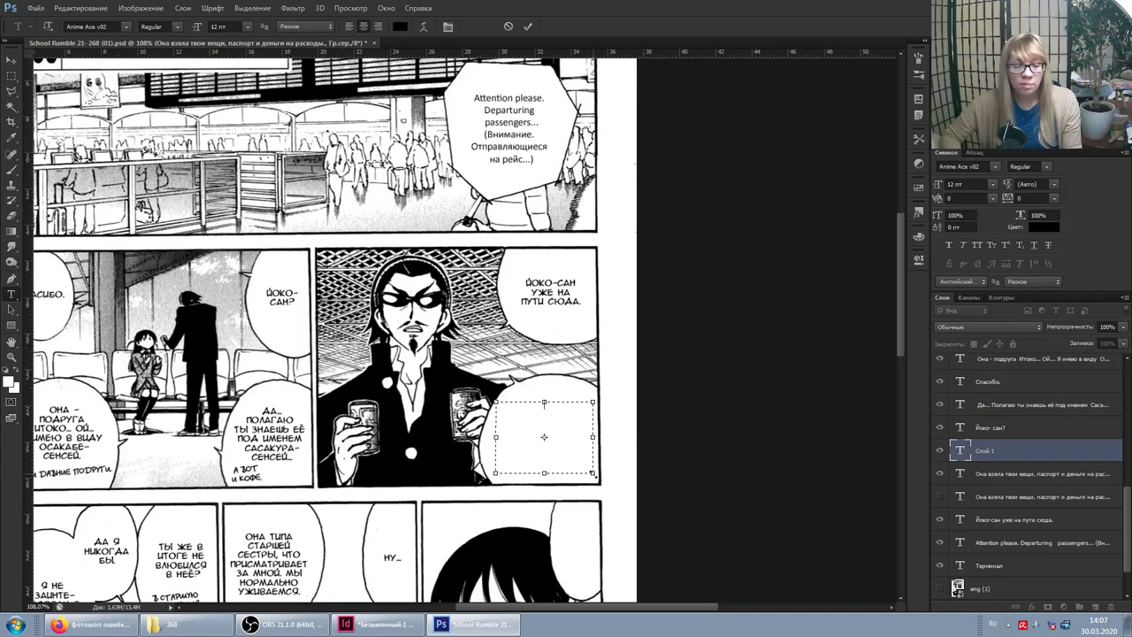
key(ctrl+v)
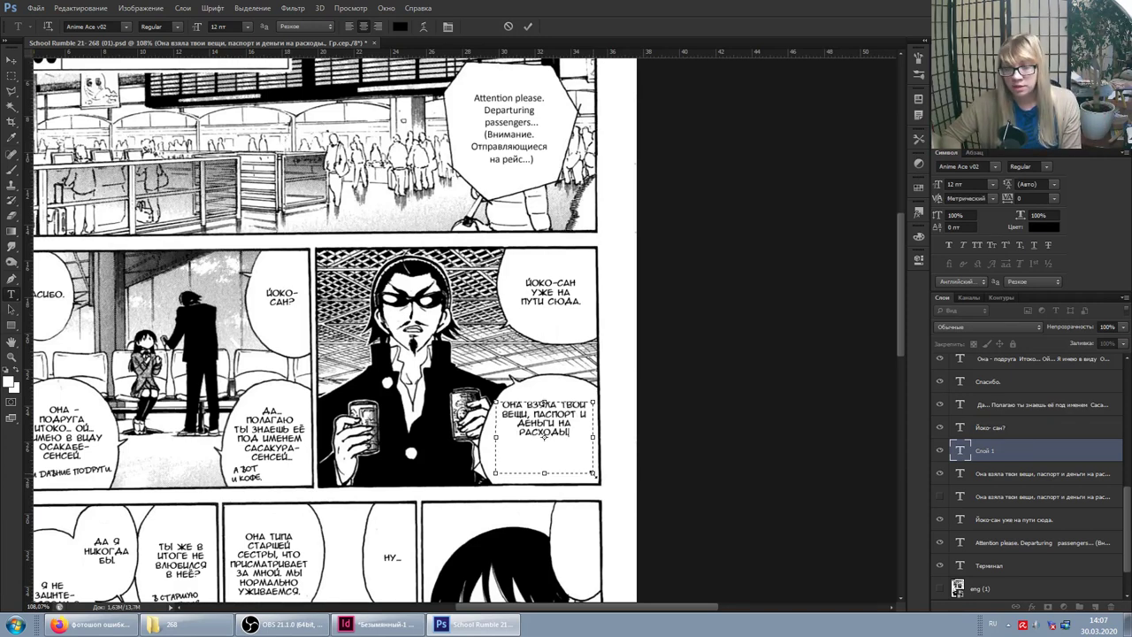
drag(564, 382, 564, 398)
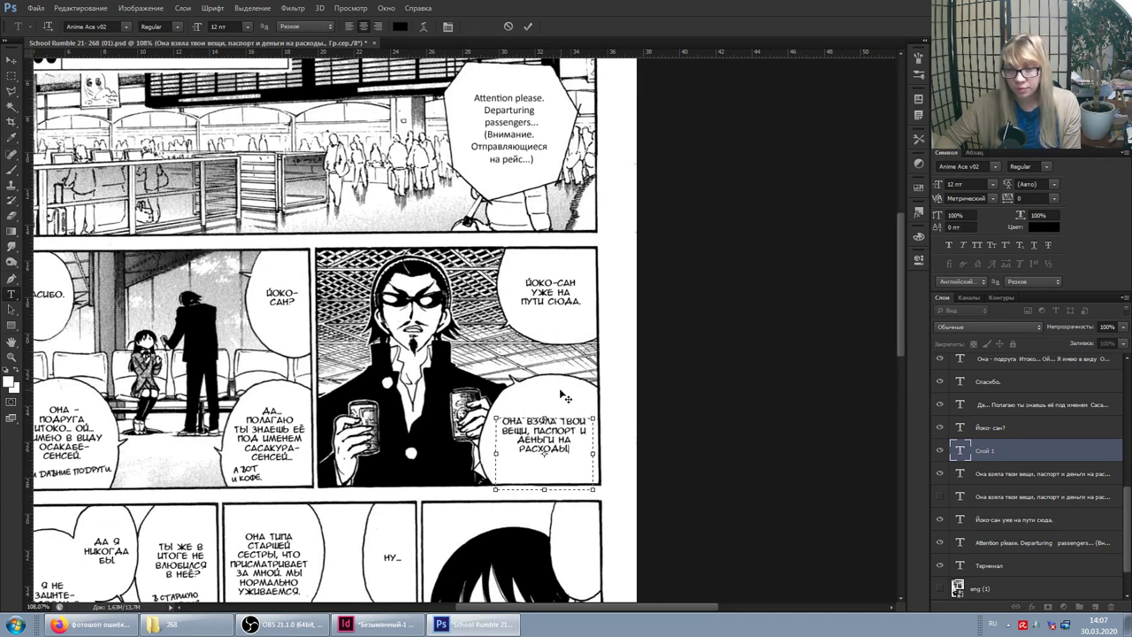
click(1042, 452)
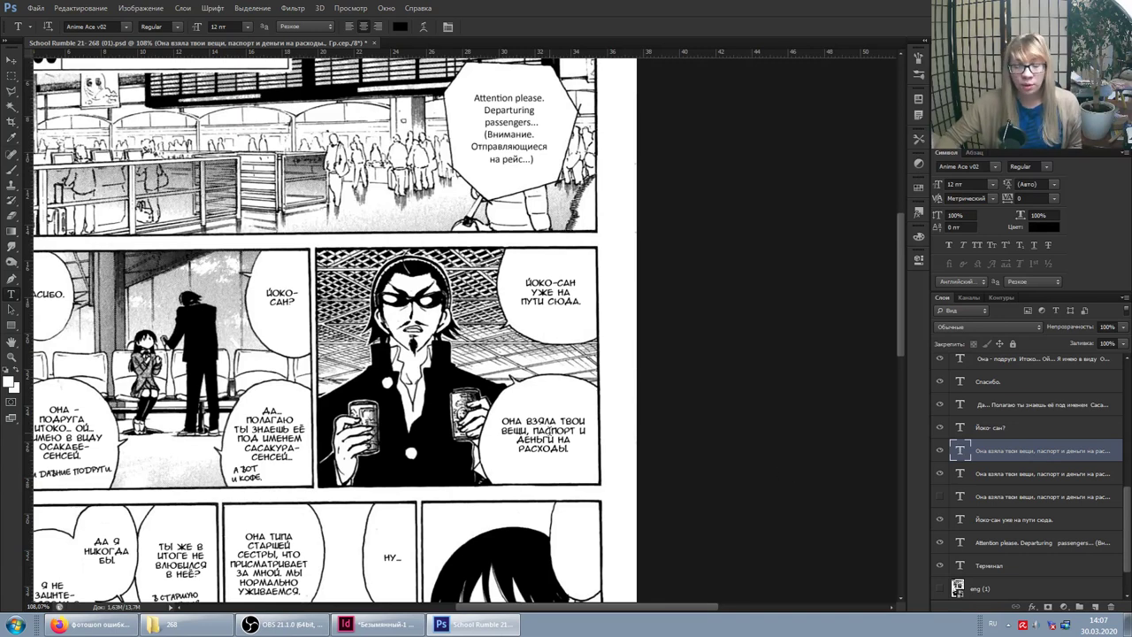
Step: Reopen and recommit the boxed bubble text, then scroll up and click into it again
click(543, 425)
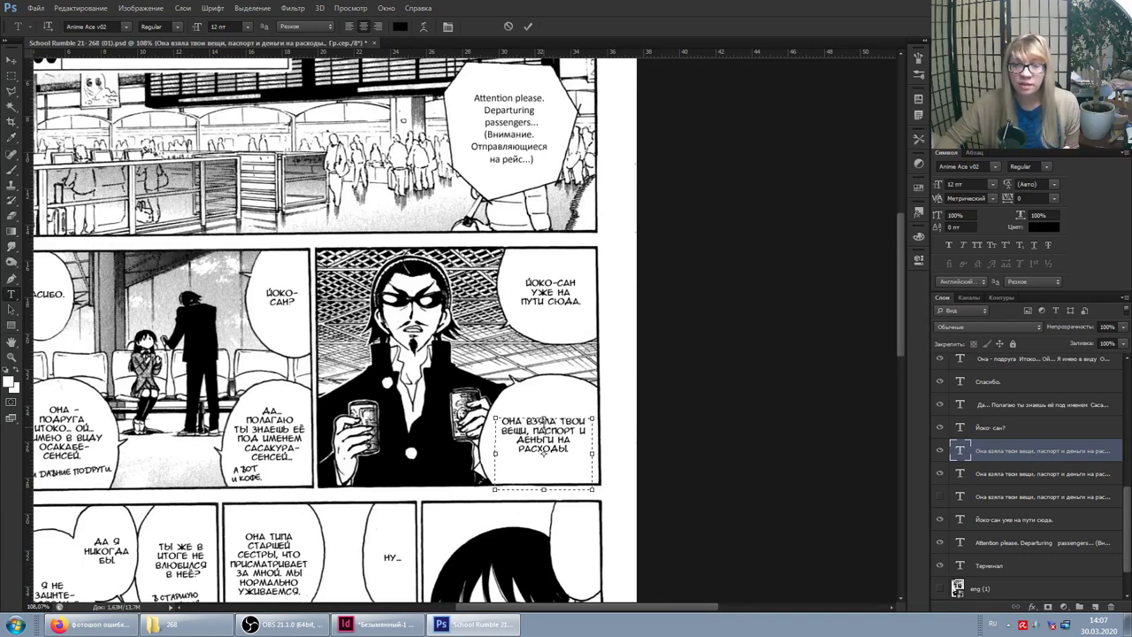
click(1008, 458)
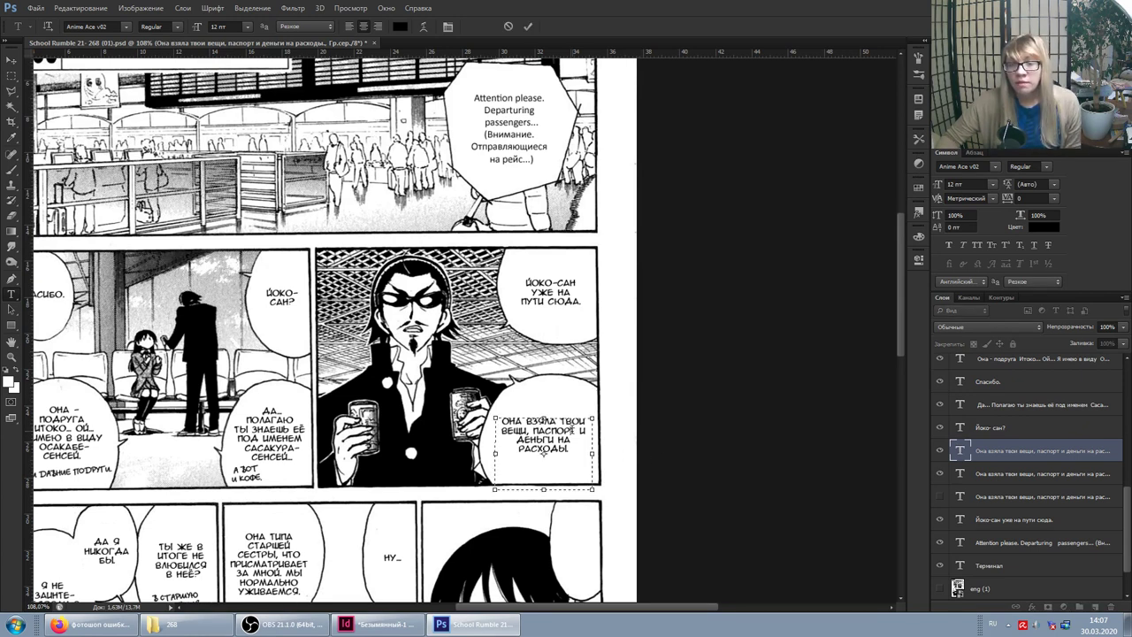
scroll(573, 428, up, 3)
click(546, 541)
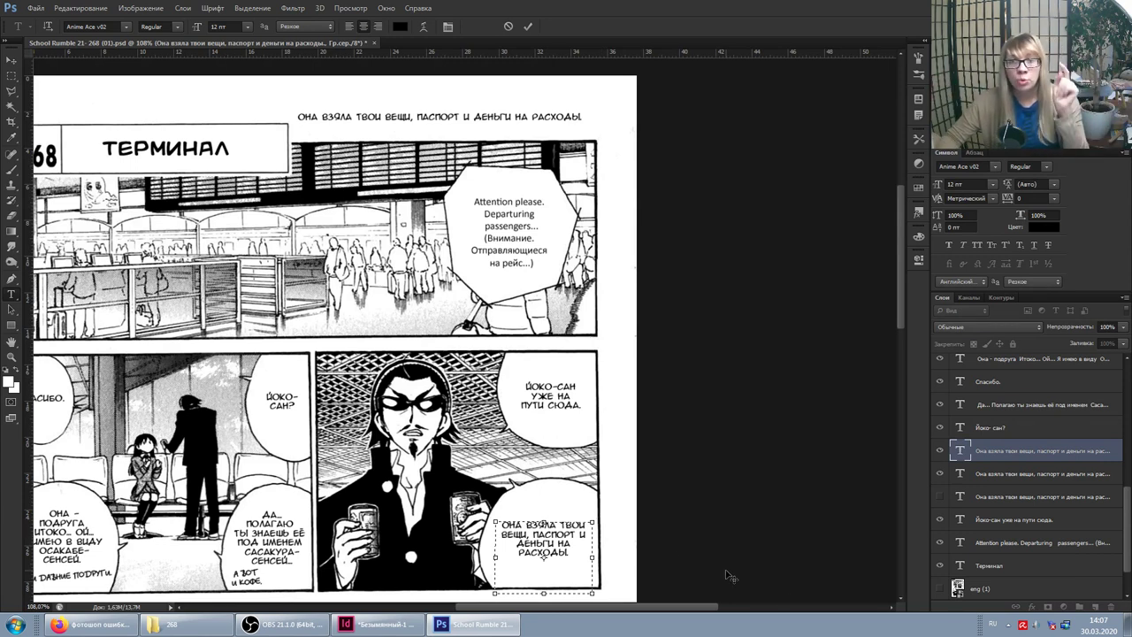
Step: Hide the duplicate and boxed text layers, then drag the top one-line text into the bubble
click(939, 495)
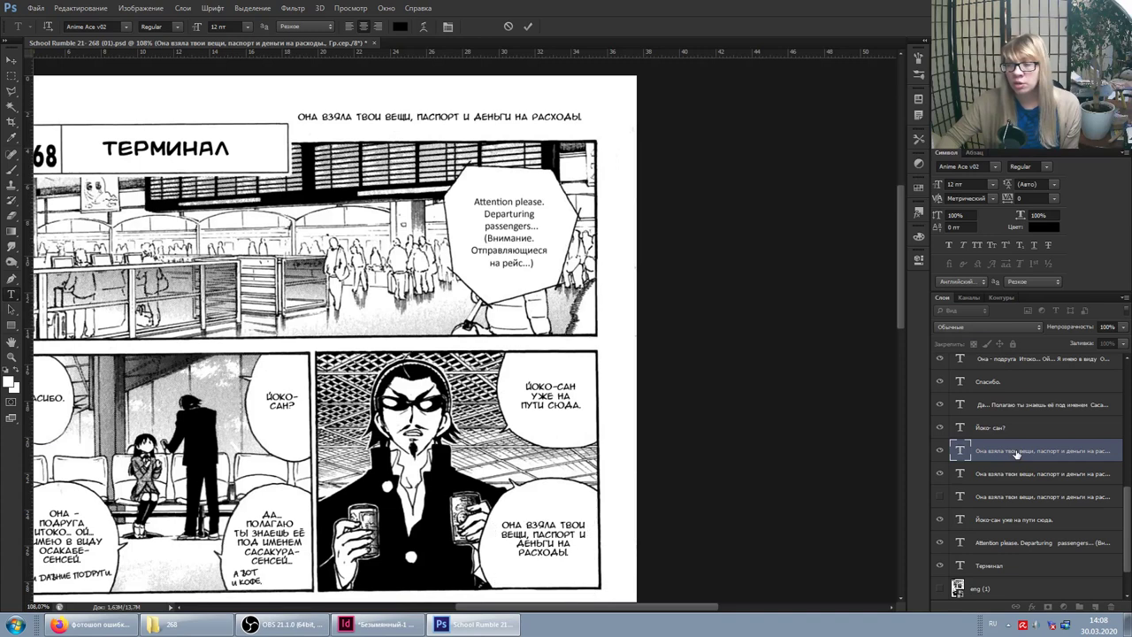
click(940, 451)
click(403, 113)
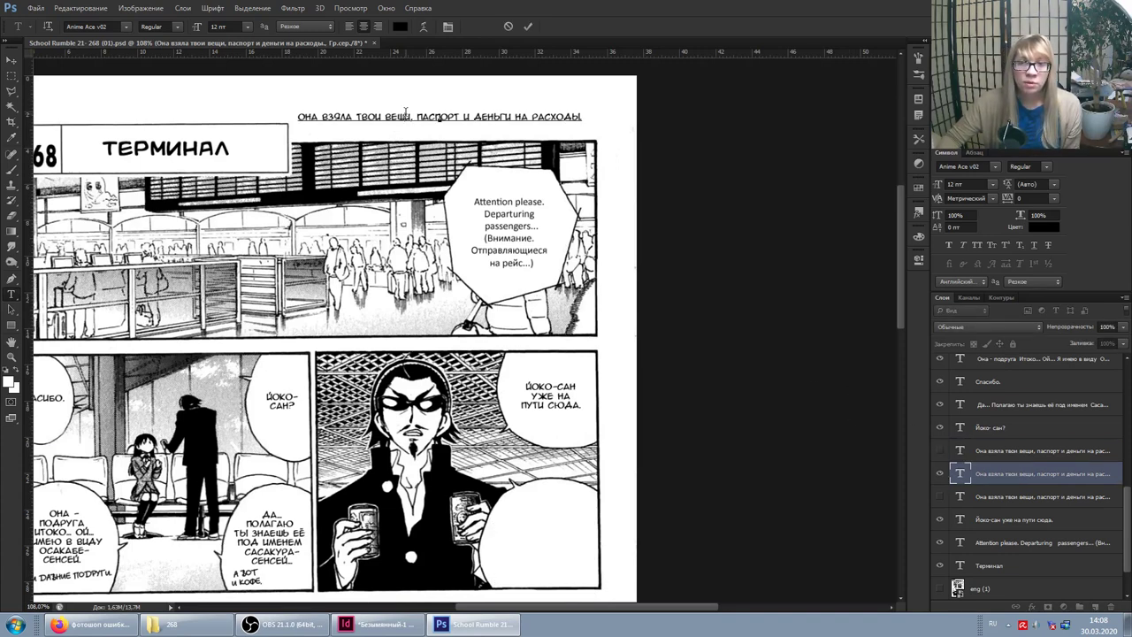
drag(436, 112, 607, 526)
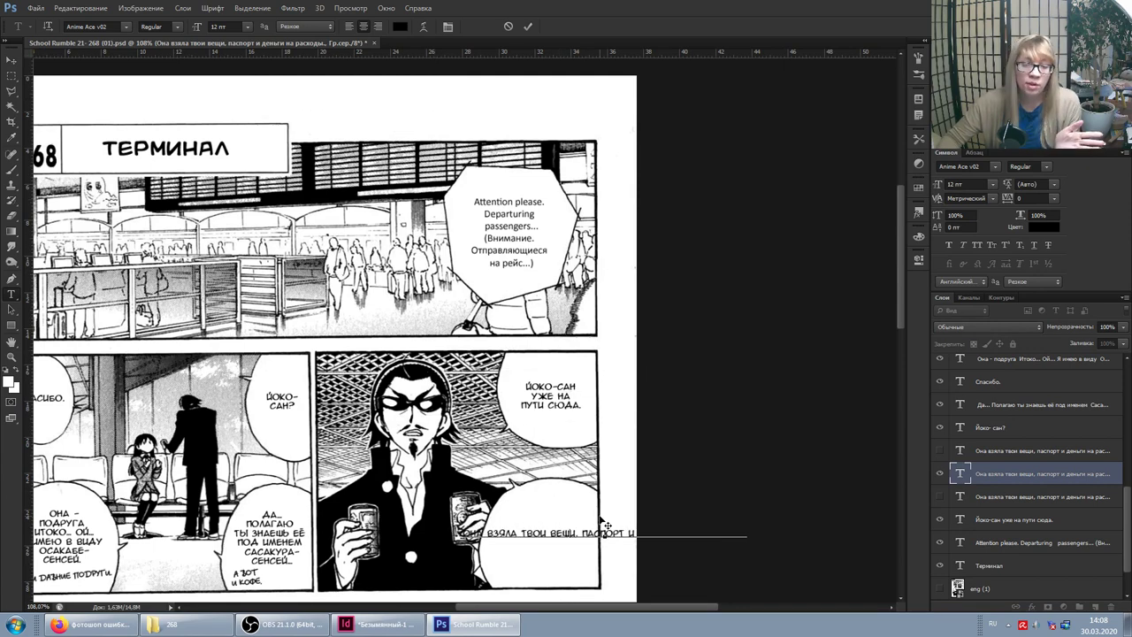
scroll(546, 501, down, 2)
scroll(546, 501, down, 2)
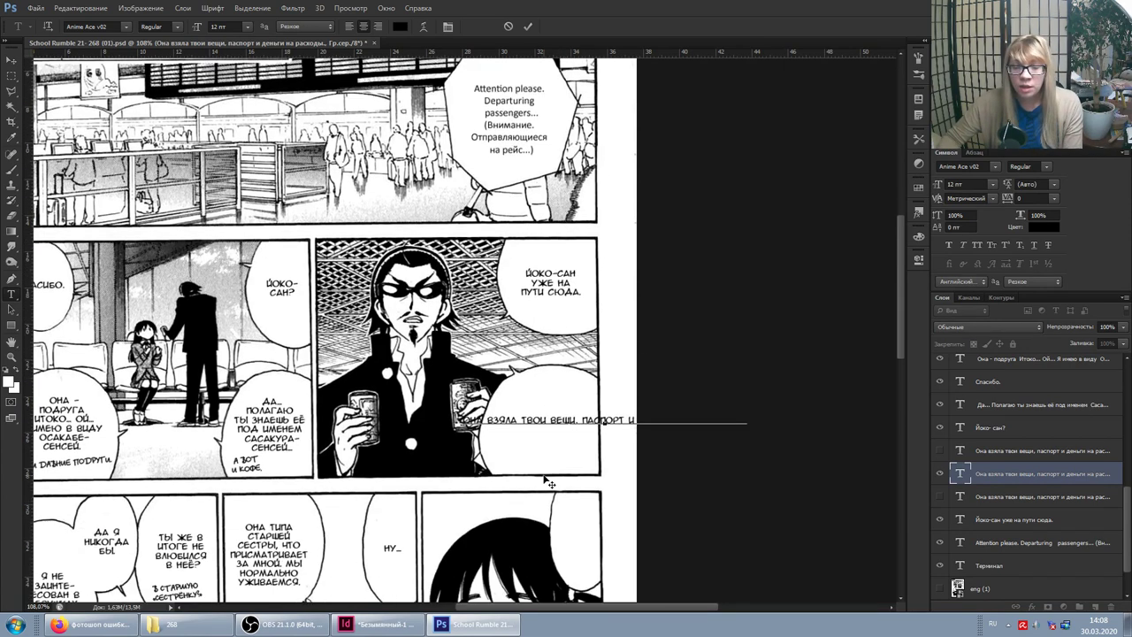
alt+scroll(531, 445, up, 3)
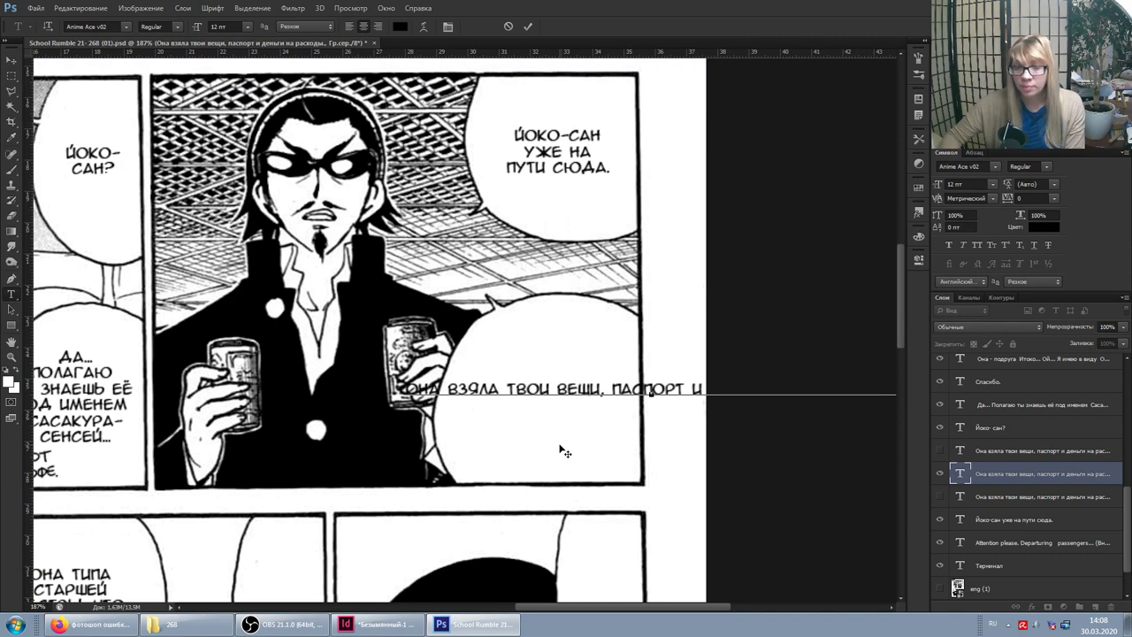
Step: Break the text into 'ОНА ВЗЯЛА / ТВОИ ВЕЩИ, / ПАСПОРТ И ДЕНЬГИ / НА РАСХОДЫ.' and center it in the bubble
key(BackSpace)
key(Return)
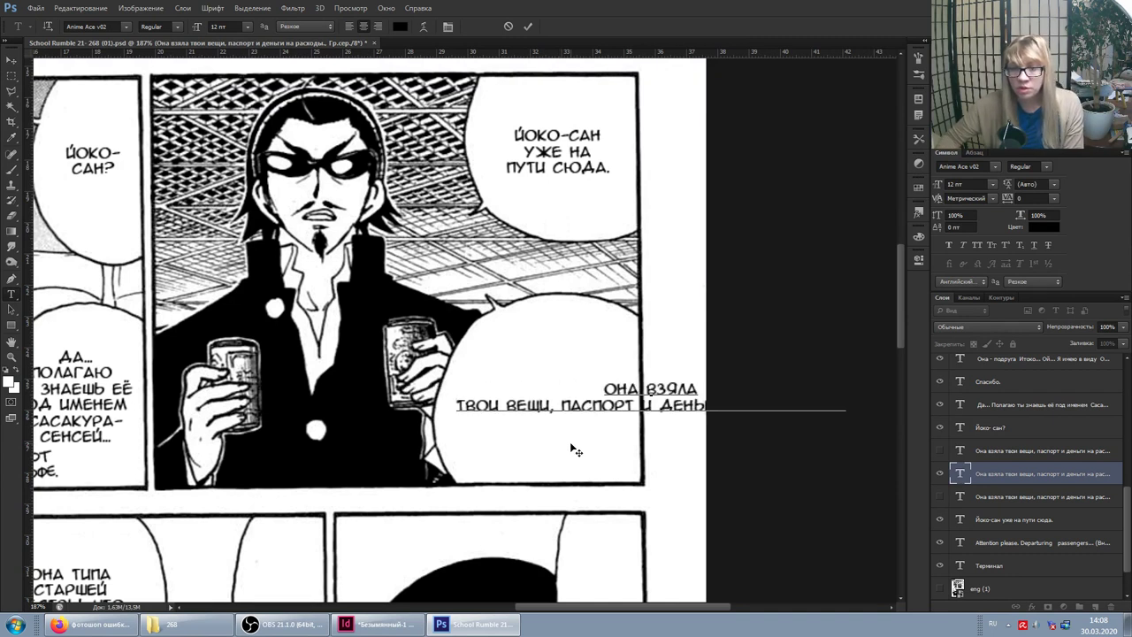
drag(661, 389, 559, 357)
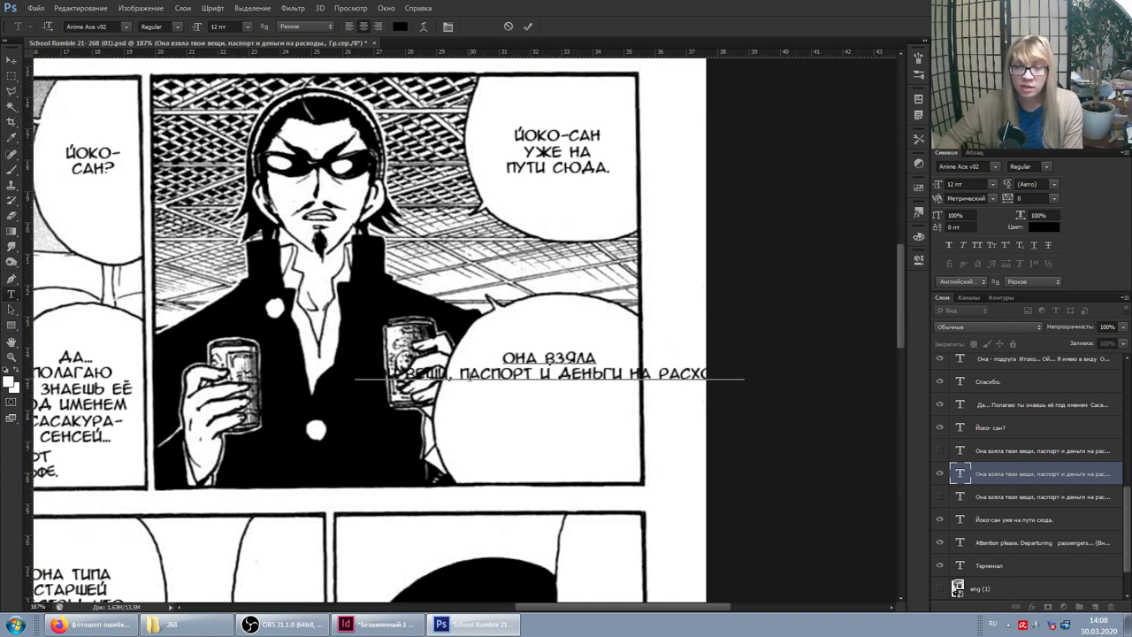
key(BackSpace)
key(Return)
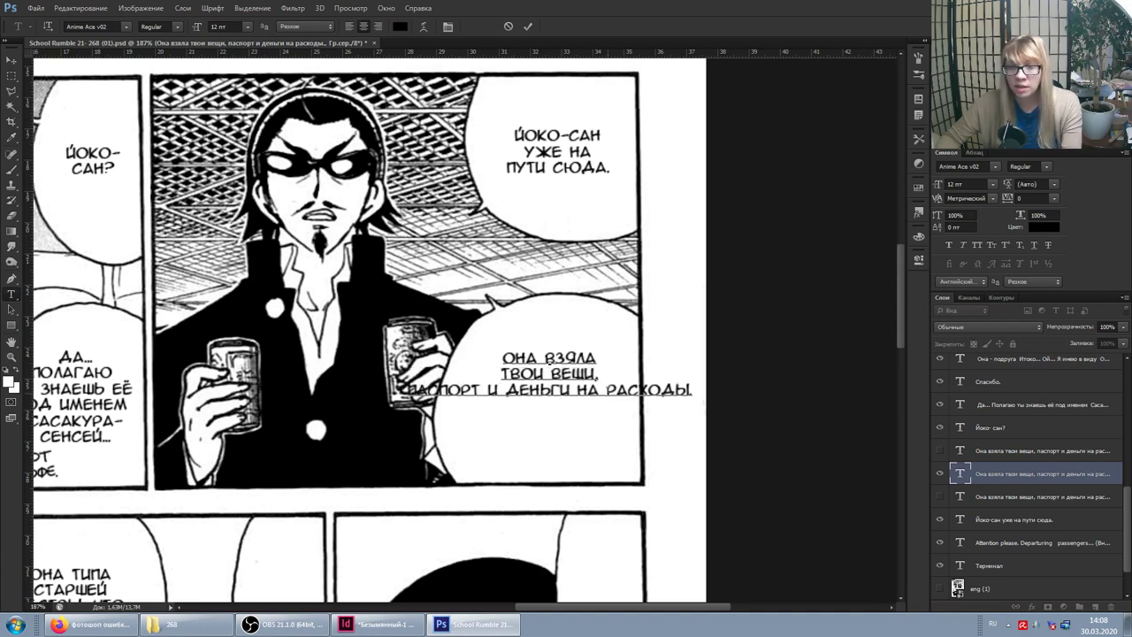
key(BackSpace)
key(Return)
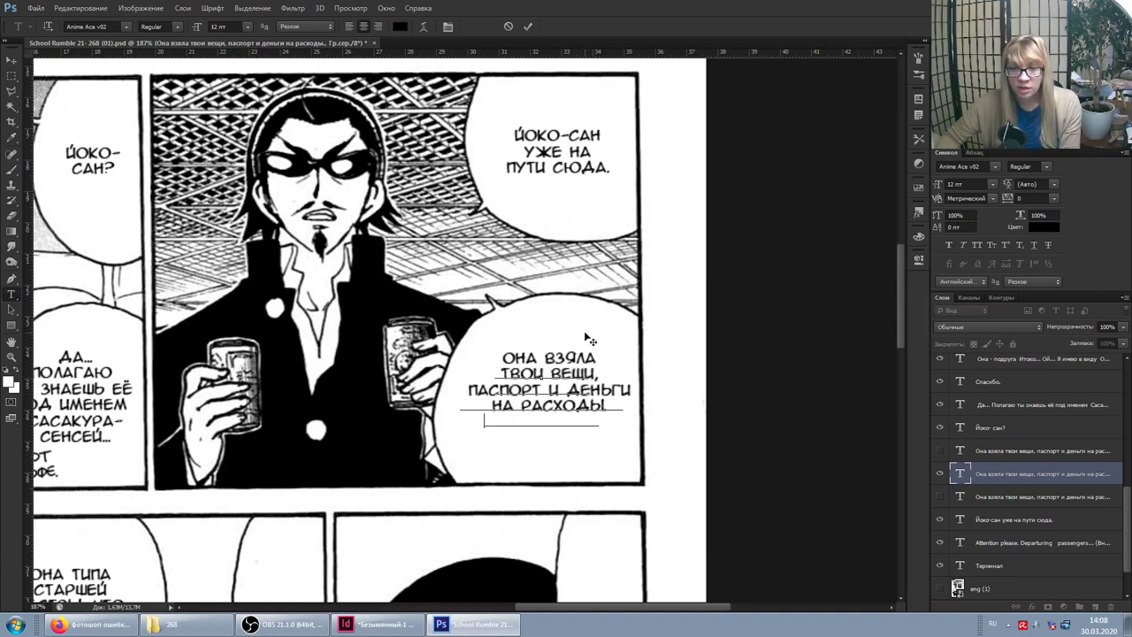
drag(597, 320, 591, 339)
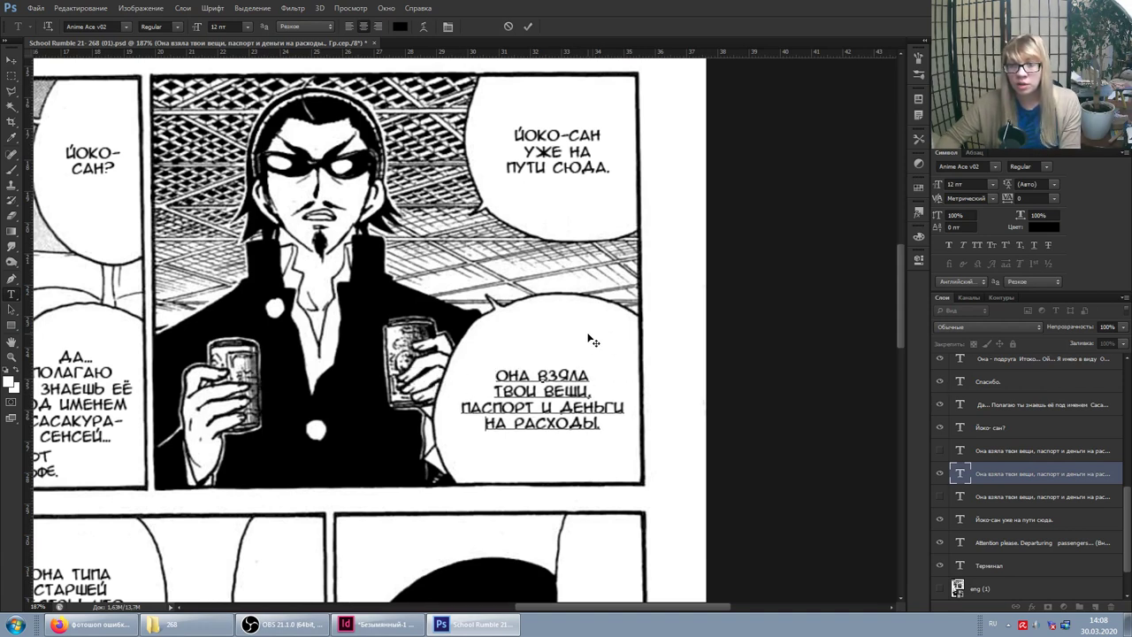
drag(591, 341, 592, 337)
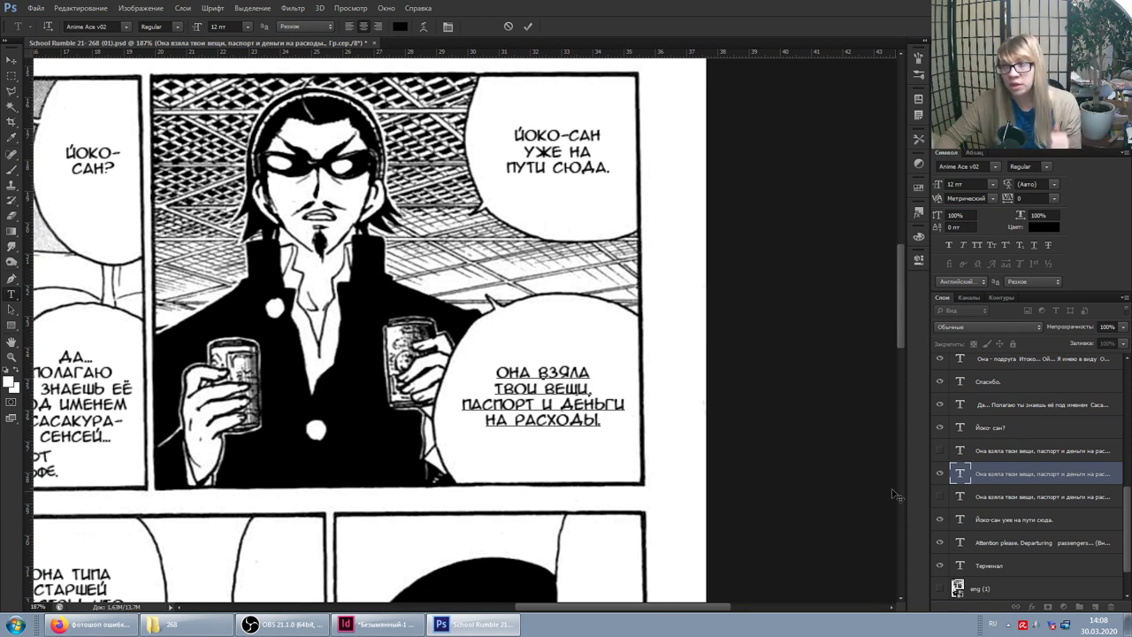
Step: Hide the hand-broken layer, show the paragraph-text layer, reopen and commit it, then bring InDesign forward
click(940, 473)
click(940, 450)
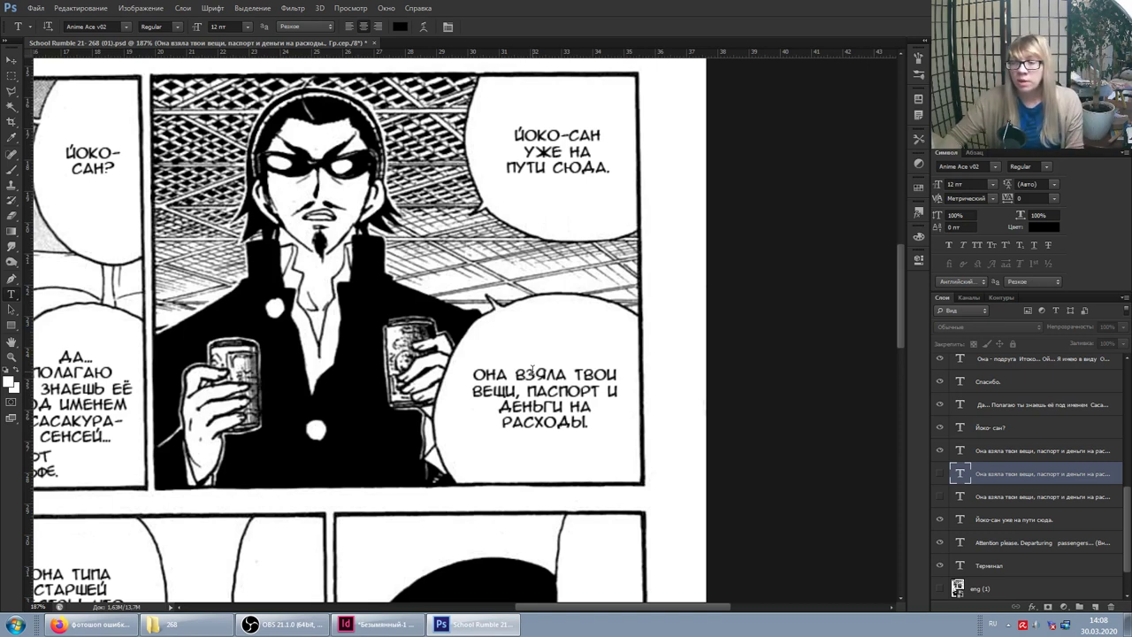
click(533, 371)
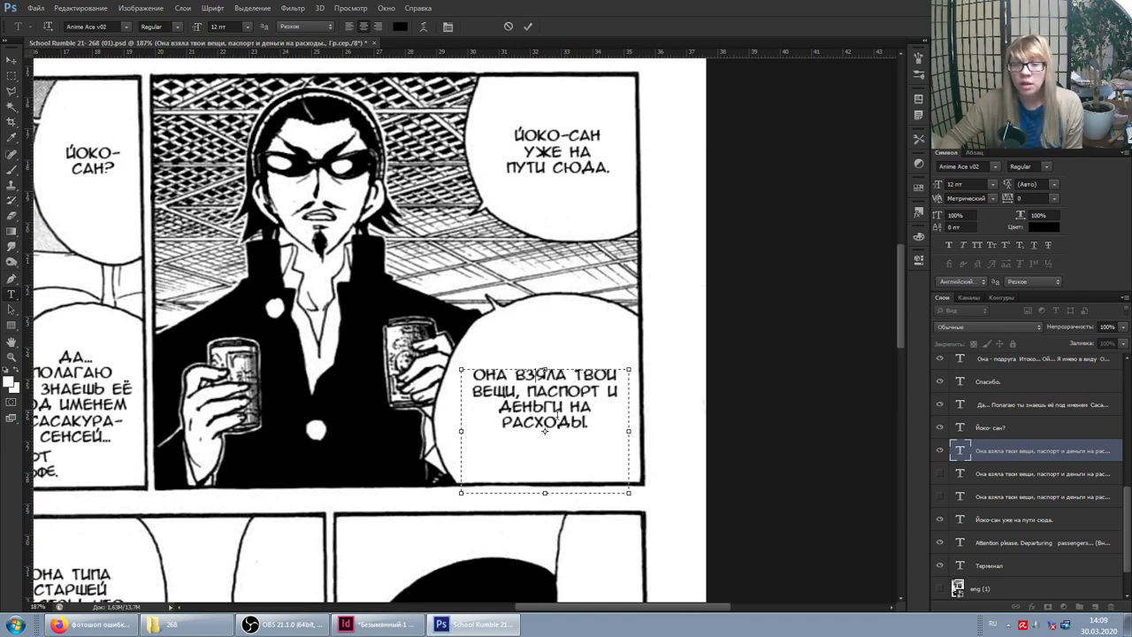
click(954, 451)
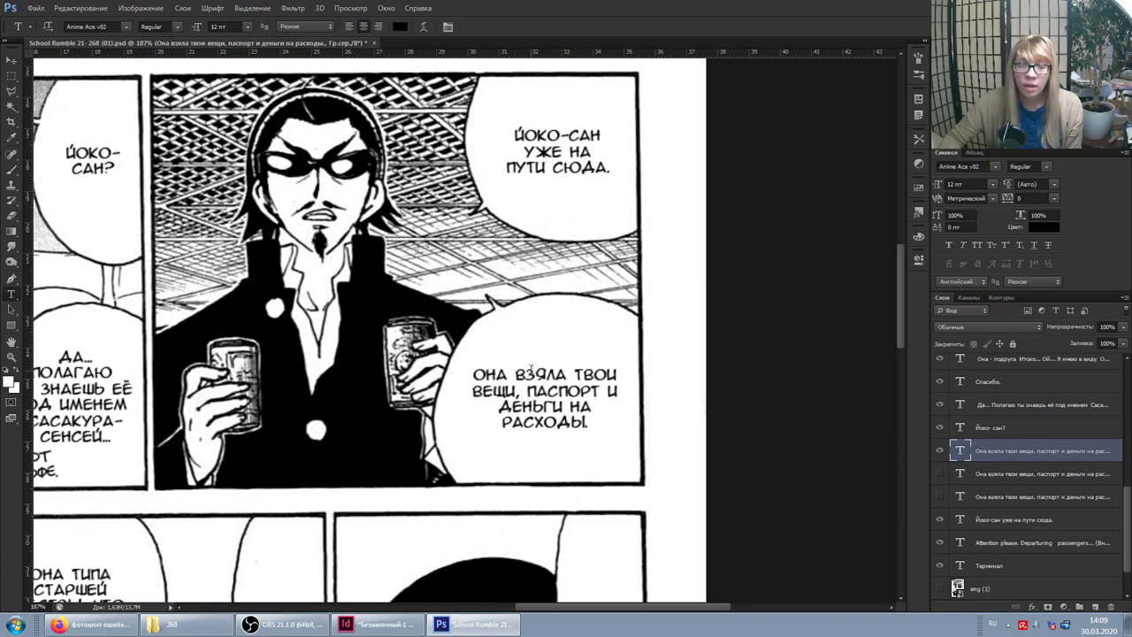
click(413, 628)
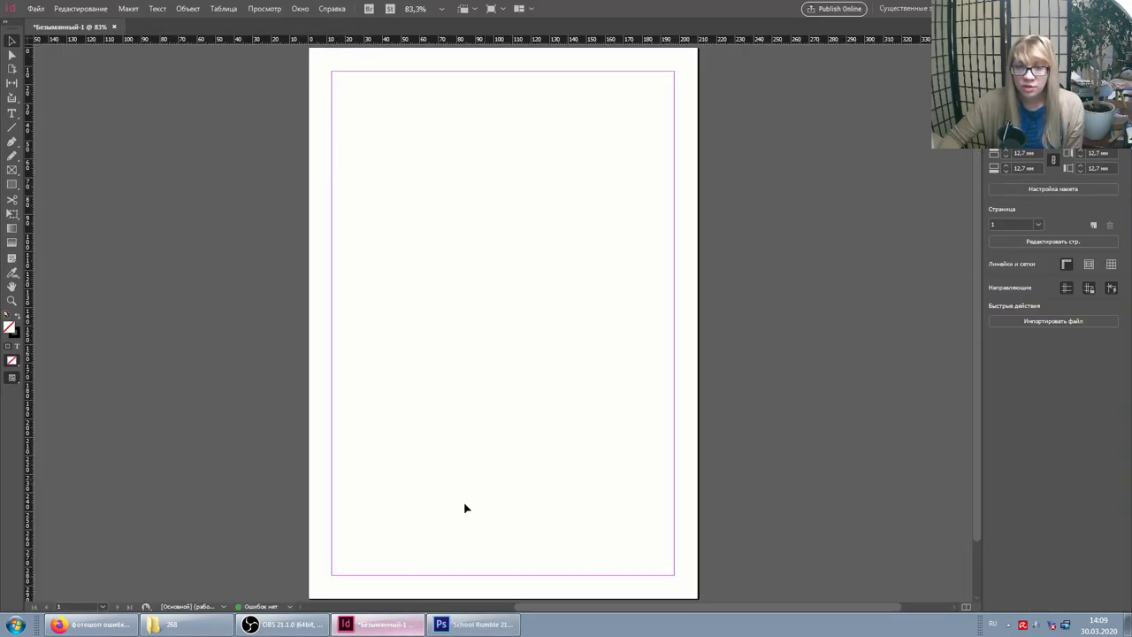
Step: Switch from the blank InDesign document back to the Photoshop manga page
click(477, 624)
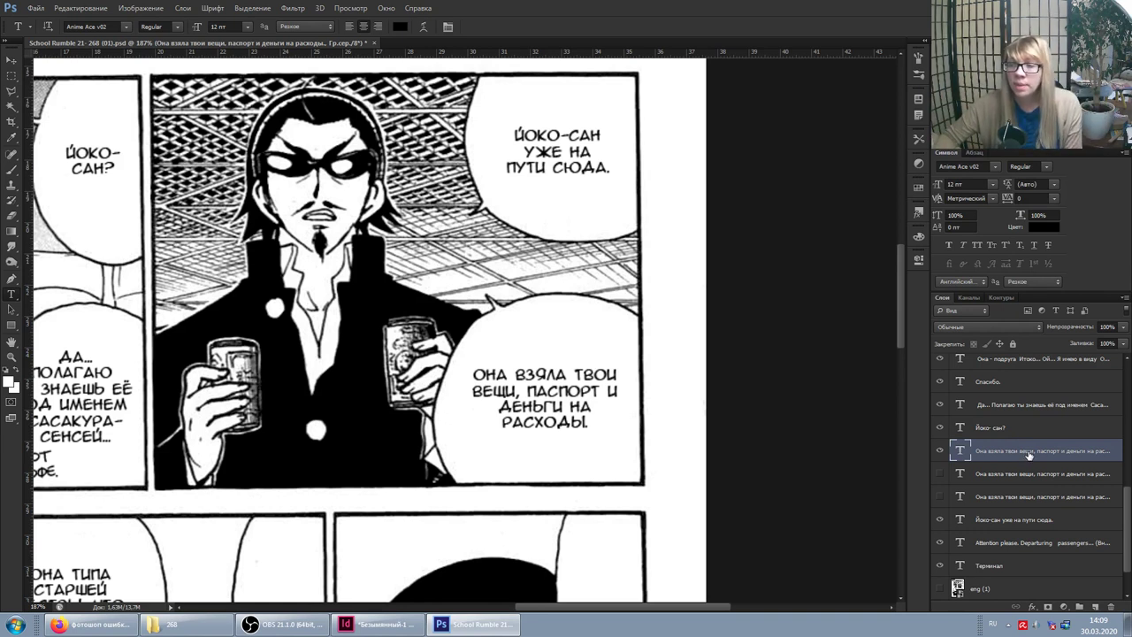
Step: Type 'ййй' after ТВОИ in the bubble text, delete the extra letters, and commit
click(572, 387)
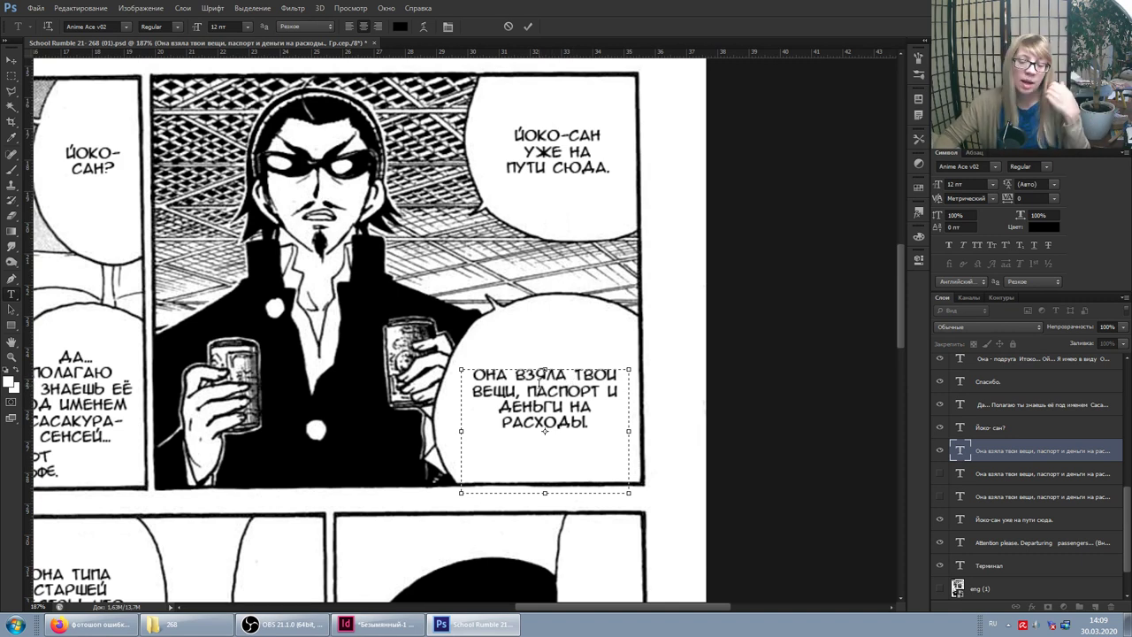
drag(473, 376, 488, 376)
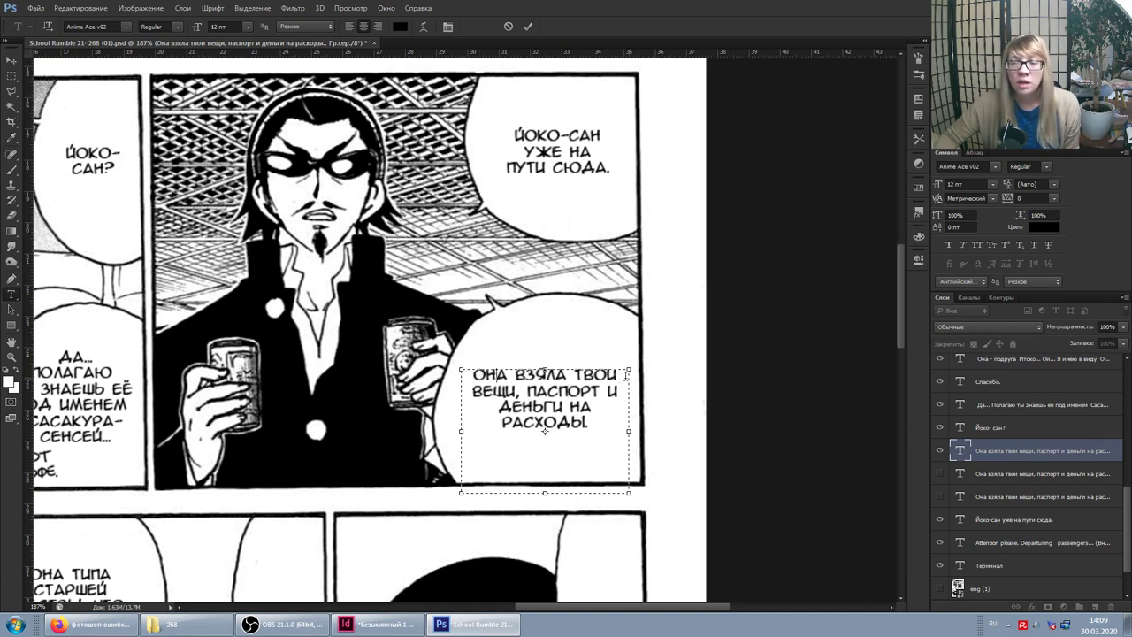
text(й)
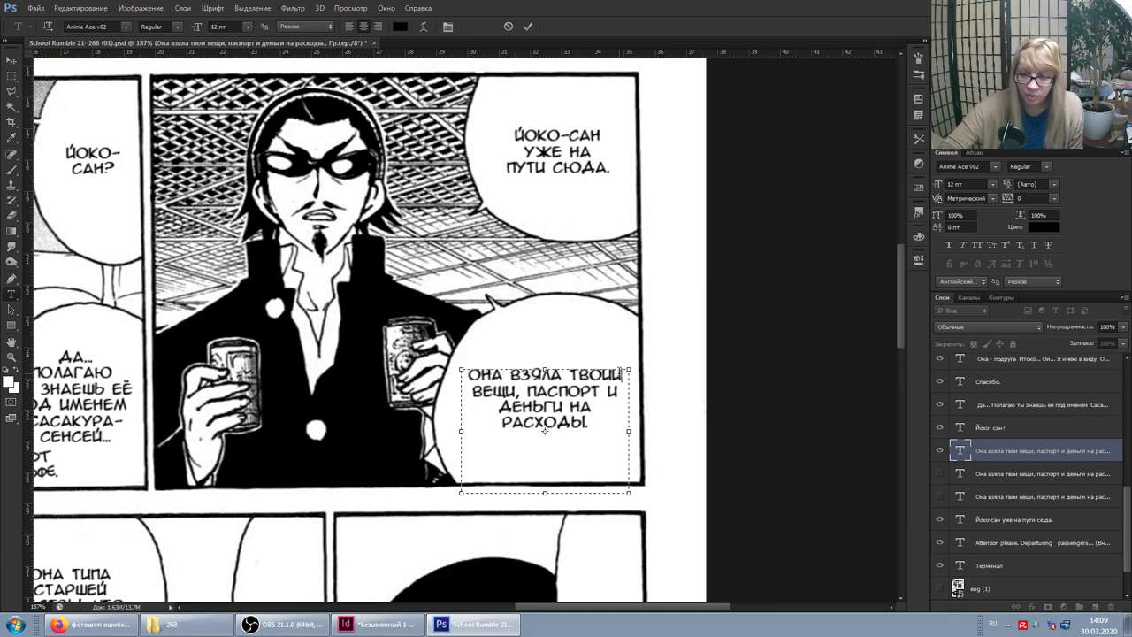
text(й)
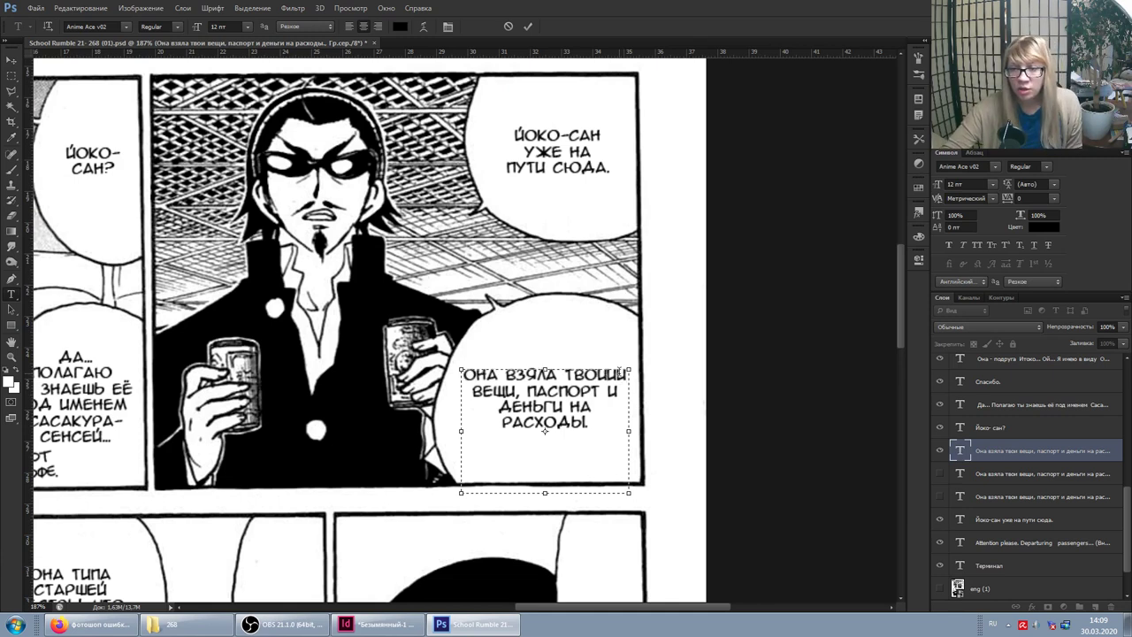
text(й)
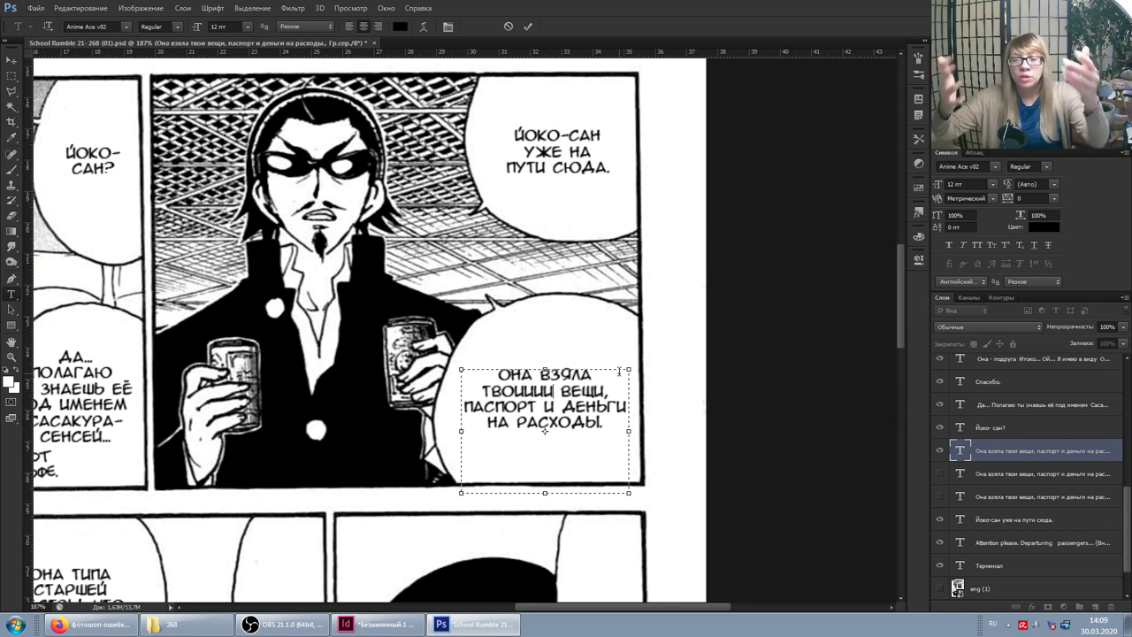
key(BackSpace)
key(BackSpace)
key(BackSpace)
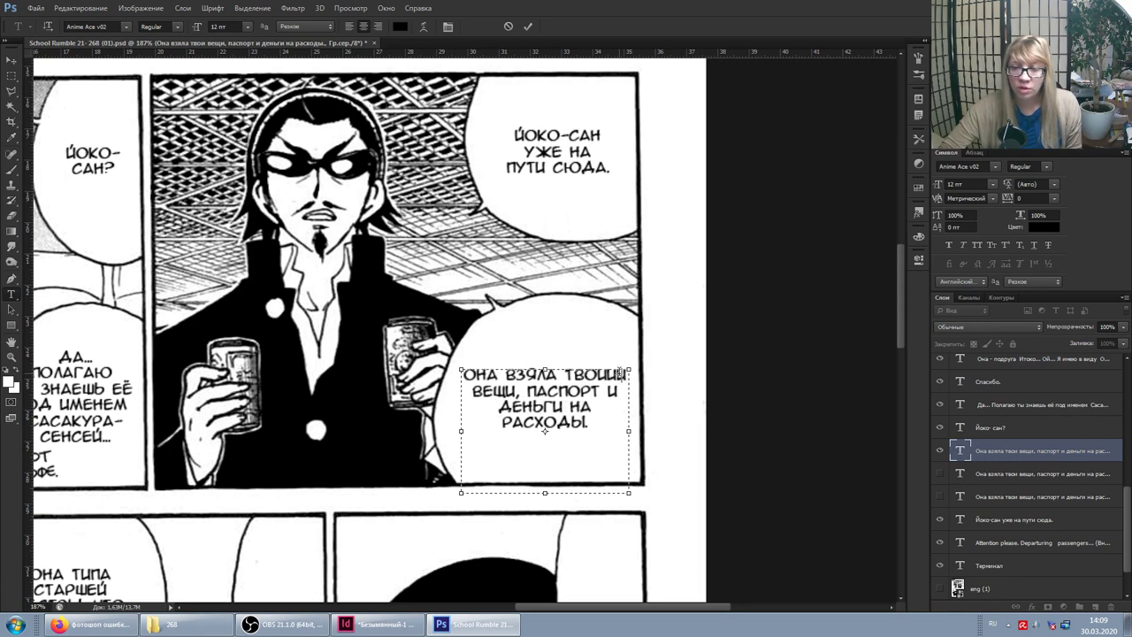
click(1028, 452)
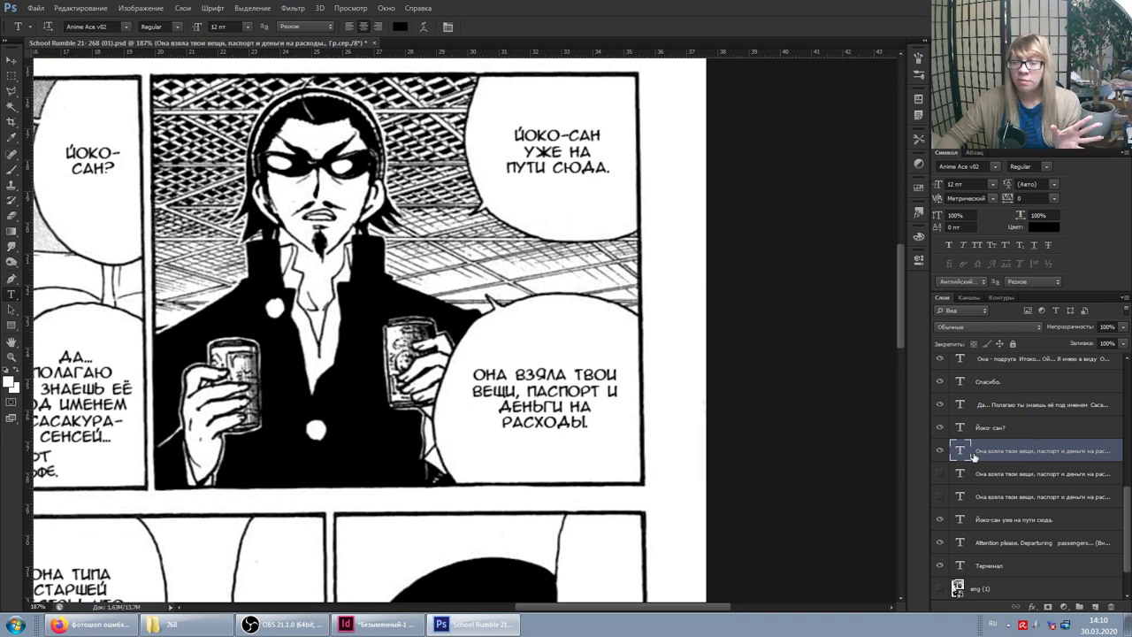
Step: Toggle the two bubble text layers to compare, leaving the alternative version shown and selected
click(940, 450)
click(940, 473)
click(940, 450)
click(940, 473)
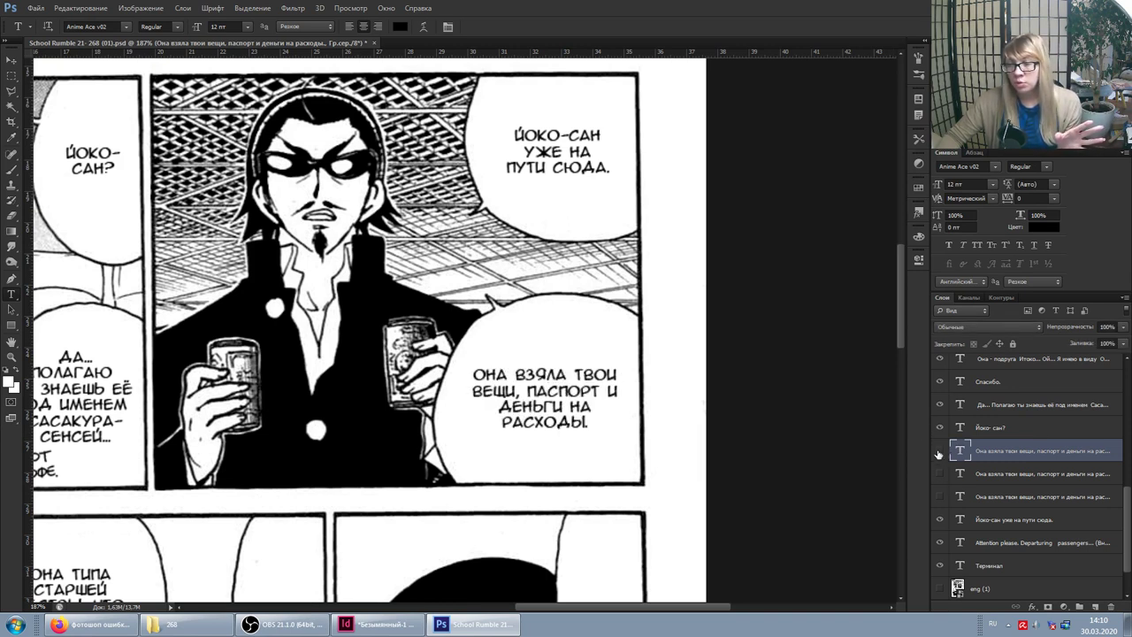
click(939, 451)
click(939, 473)
click(534, 386)
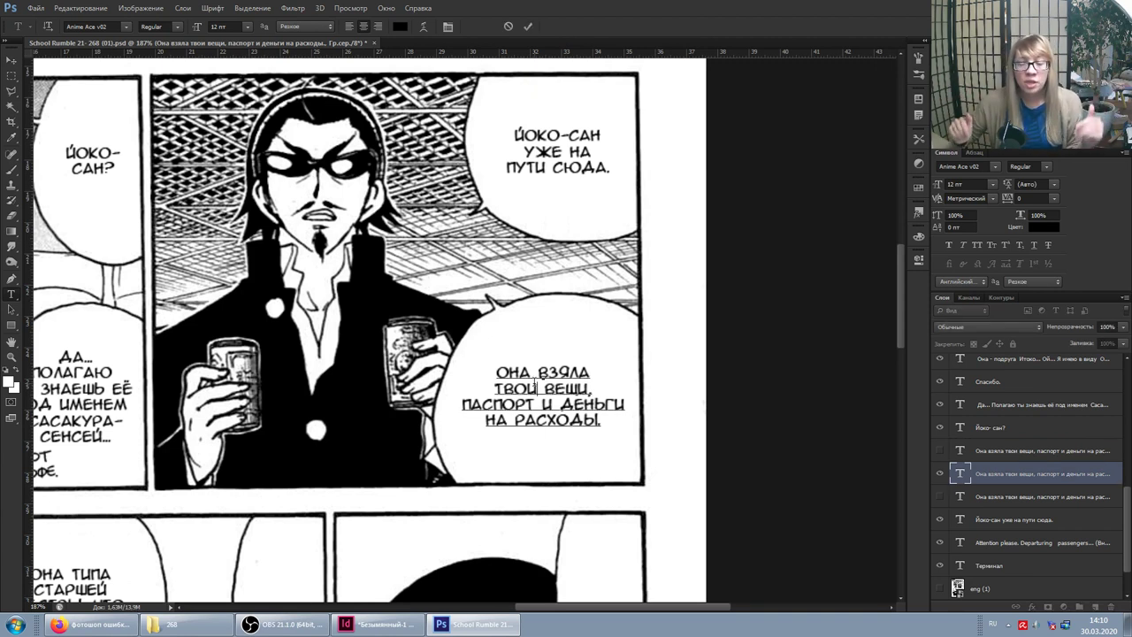
Step: Switch the bubble back to the original text layer and commit the edit
click(936, 471)
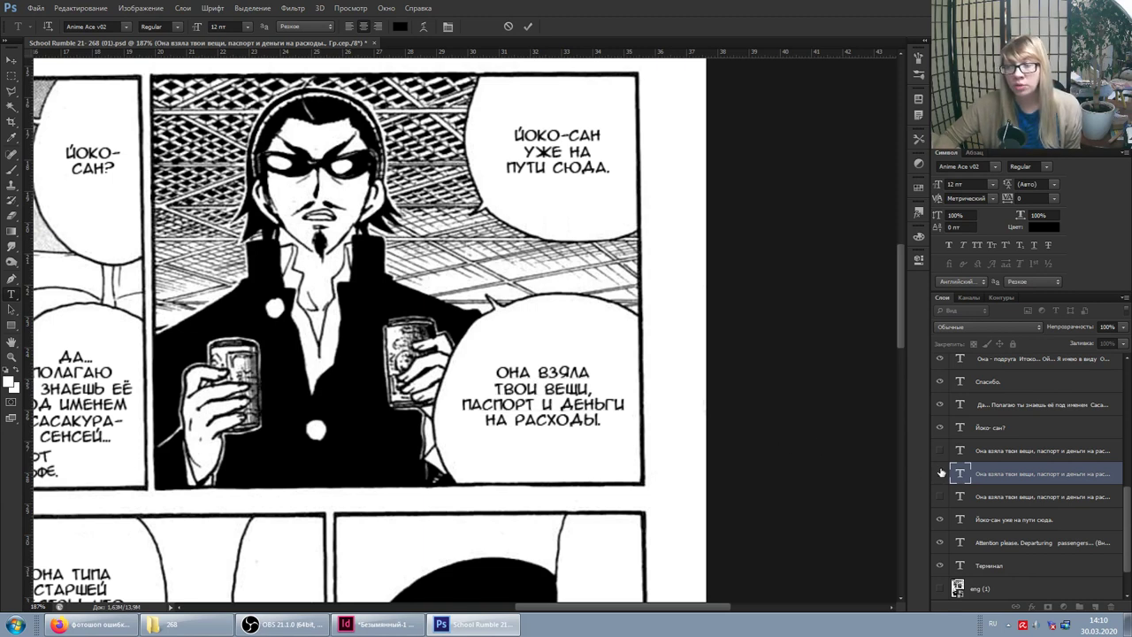
click(937, 451)
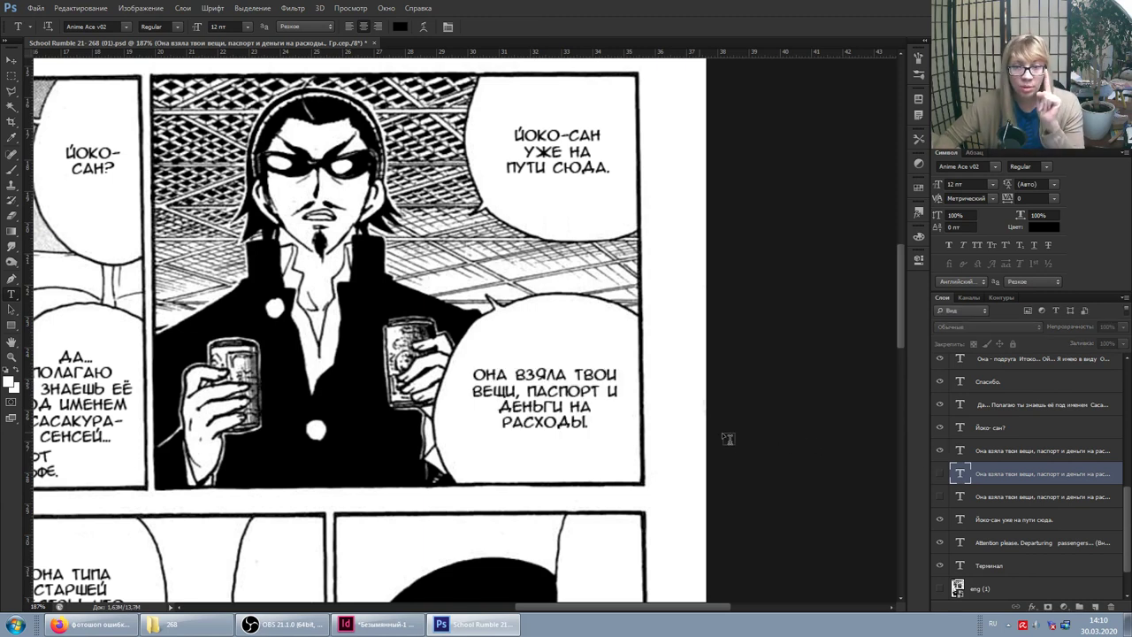
click(528, 390)
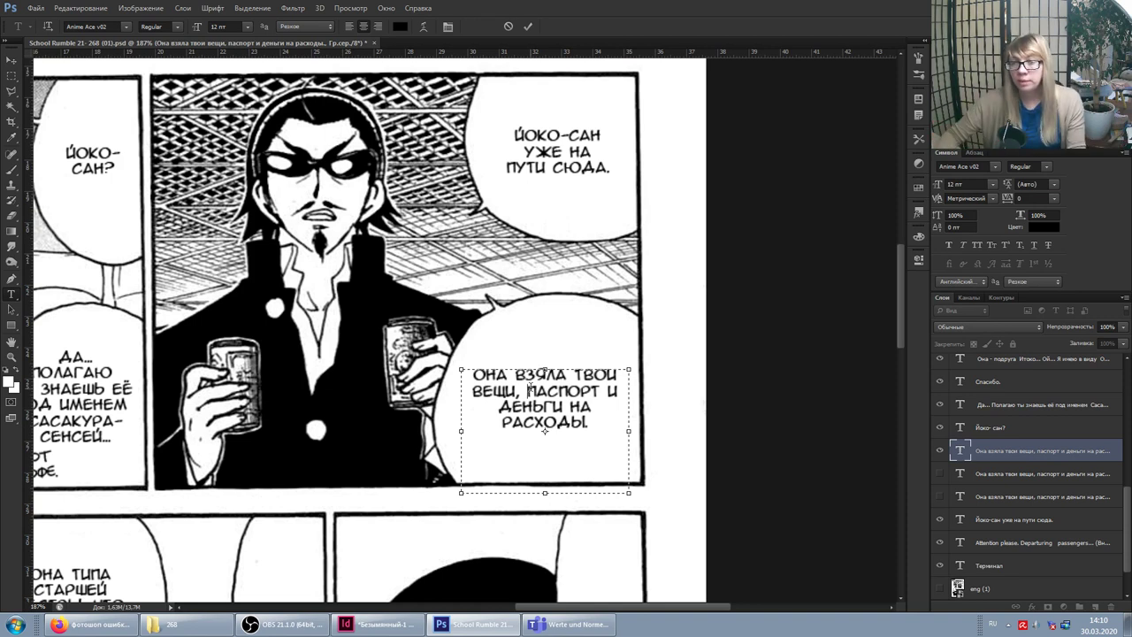
click(1045, 455)
Step: Scroll the canvas down to bring the lower panels with the empty bubble into view
scroll(761, 423, down, 1)
scroll(745, 428, down, 2)
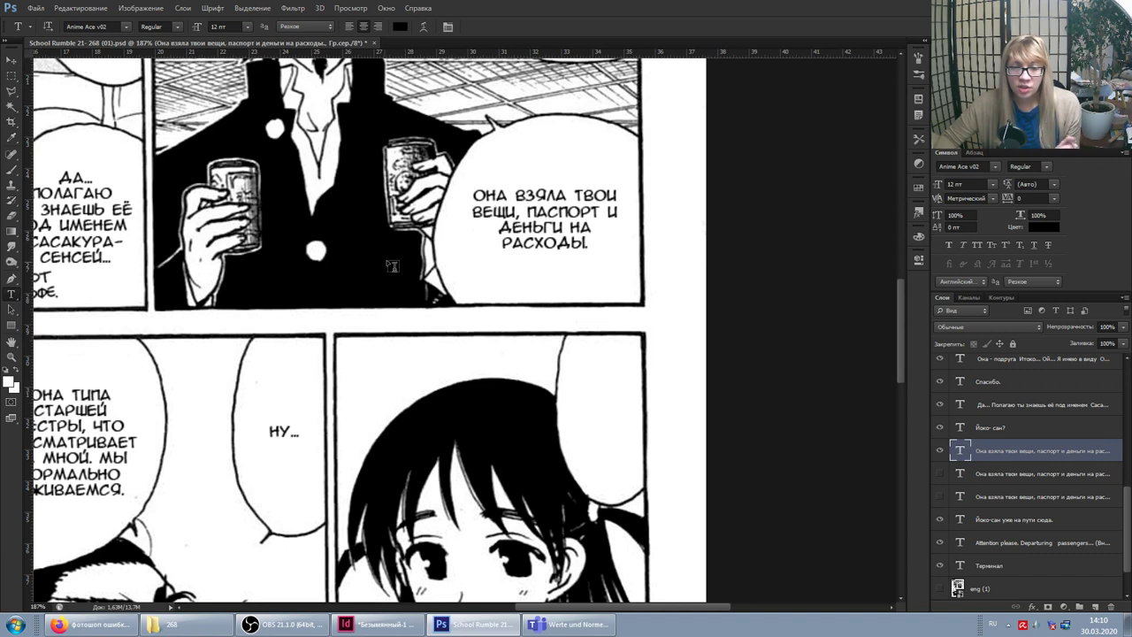
scroll(424, 282, down, 2)
scroll(468, 336, down, 3)
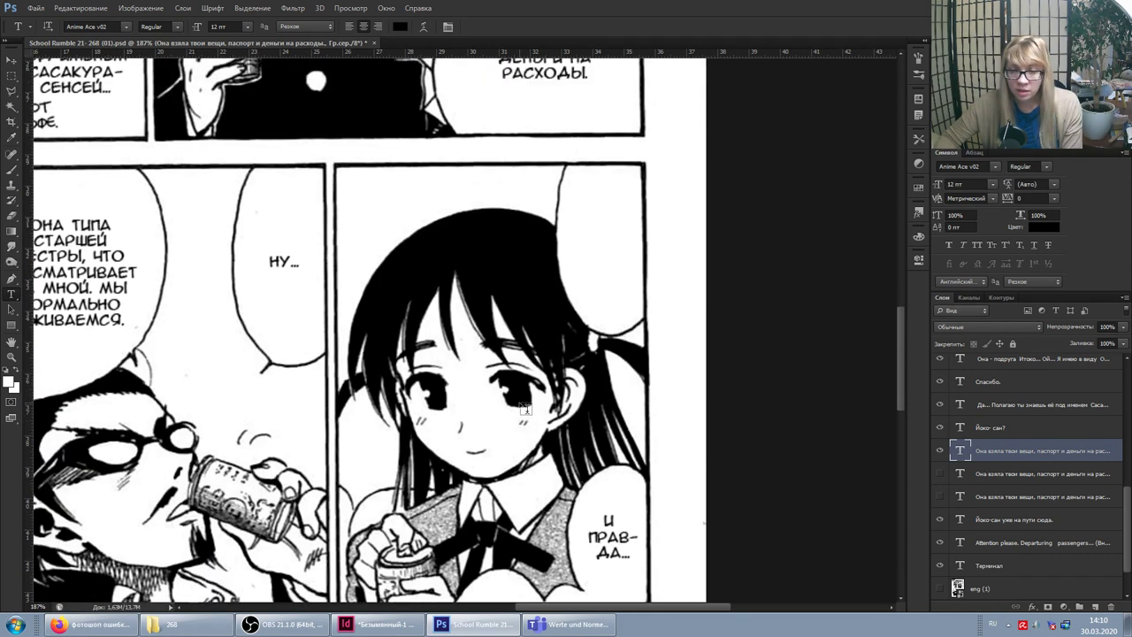
scroll(526, 409, down, 2)
scroll(526, 408, down, 2)
scroll(565, 411, up, 2)
scroll(597, 414, up, 3)
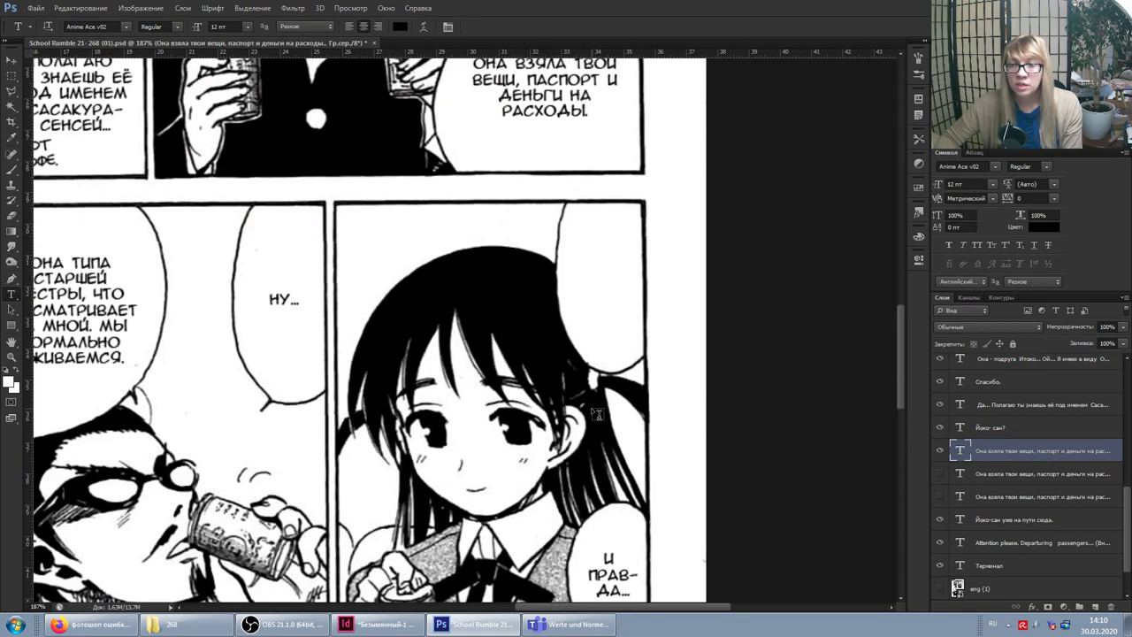
scroll(597, 414, up, 2)
scroll(596, 412, up, 2)
scroll(596, 412, up, 2)
scroll(599, 417, down, 3)
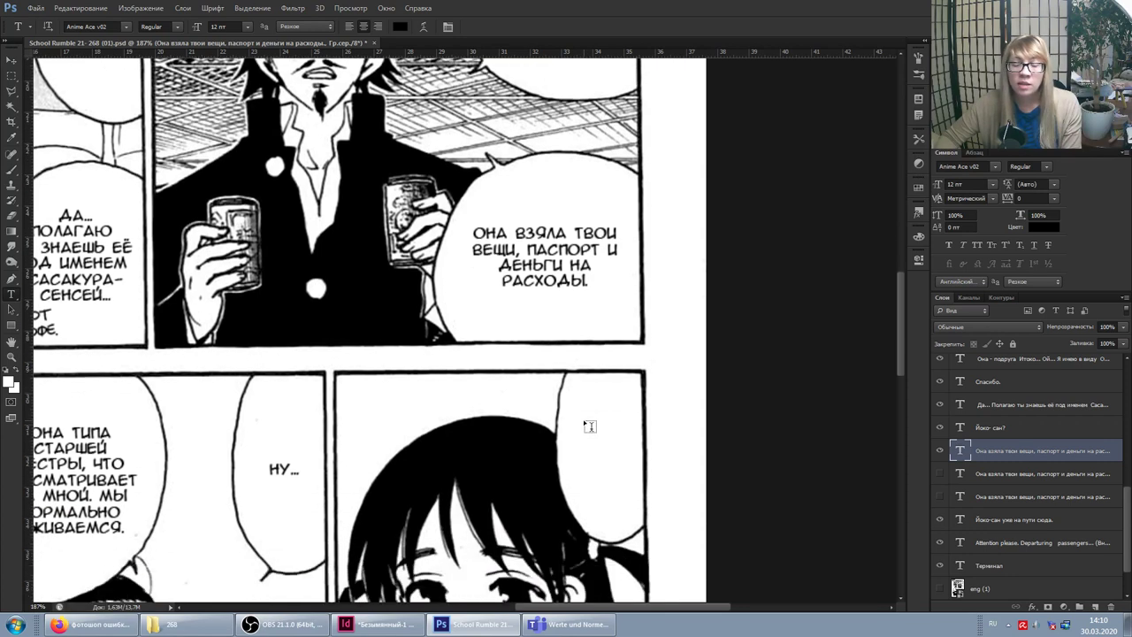
scroll(590, 426, down, 1)
scroll(588, 433, down, 1)
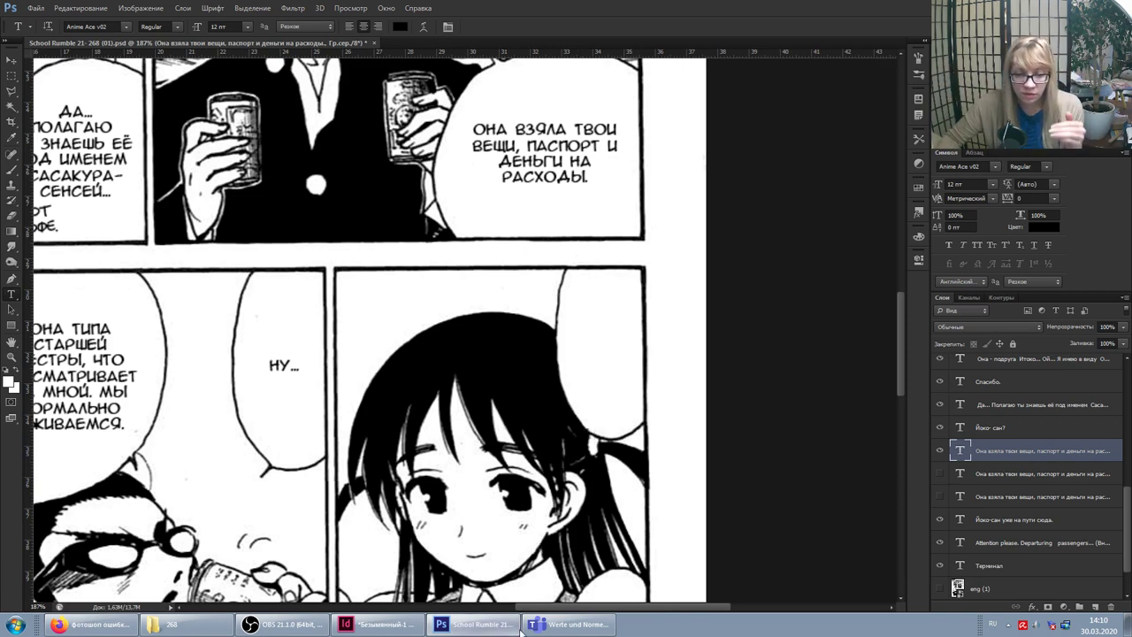
Step: Bring OBS forward to check the recording, then switch to the Microsoft Teams window
click(251, 626)
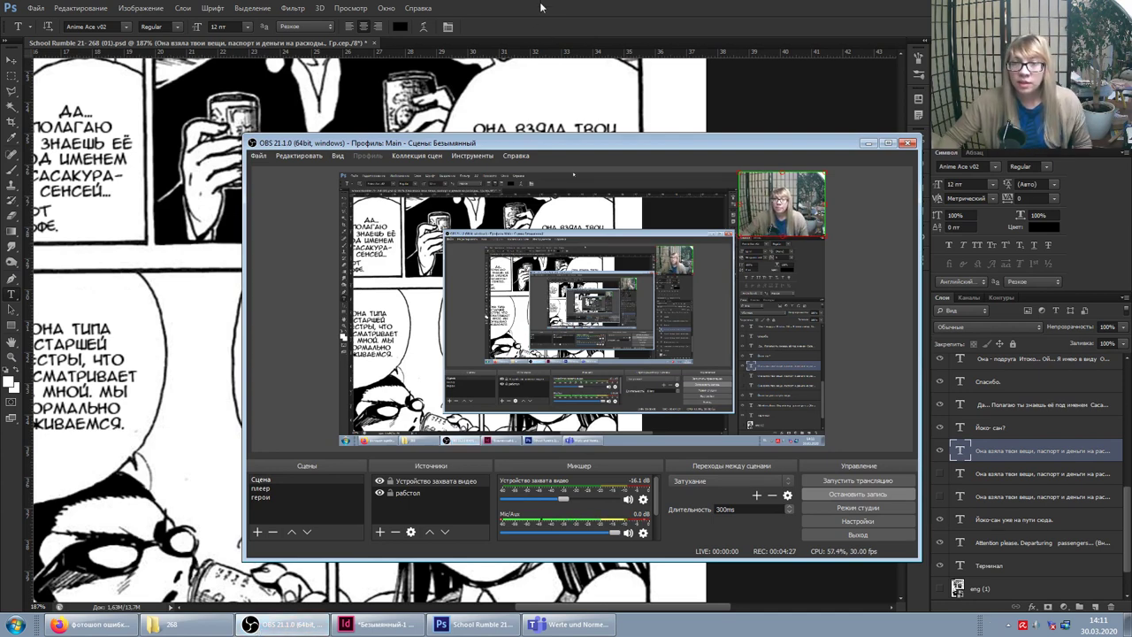
click(486, 626)
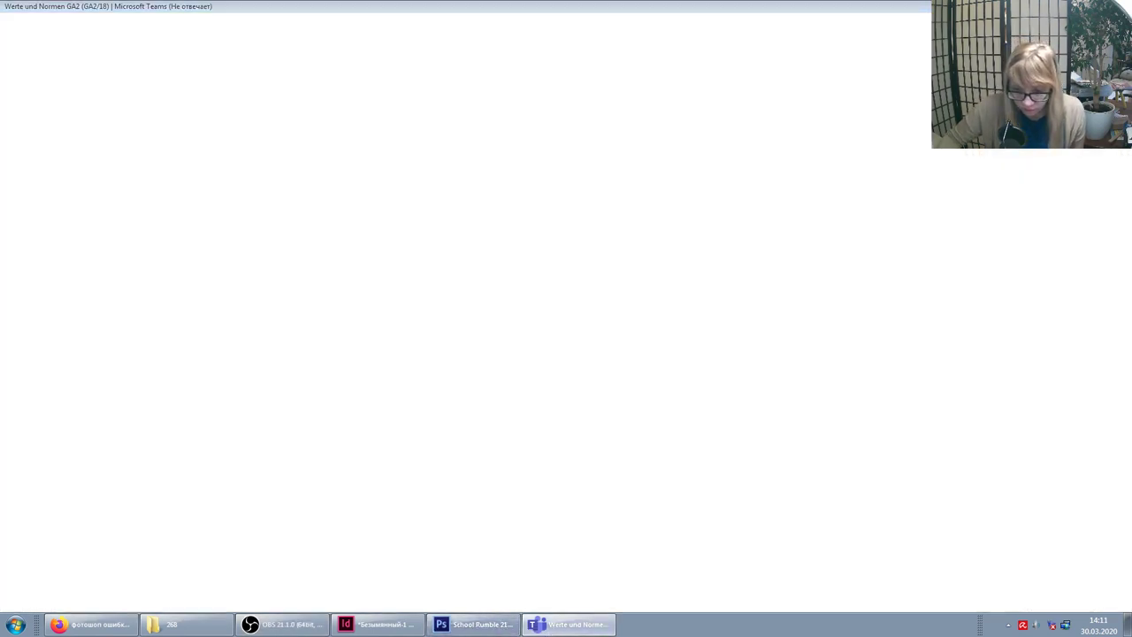
Step: Open folder 268 in Windows Explorer, then bring the OBS window back in front
click(195, 625)
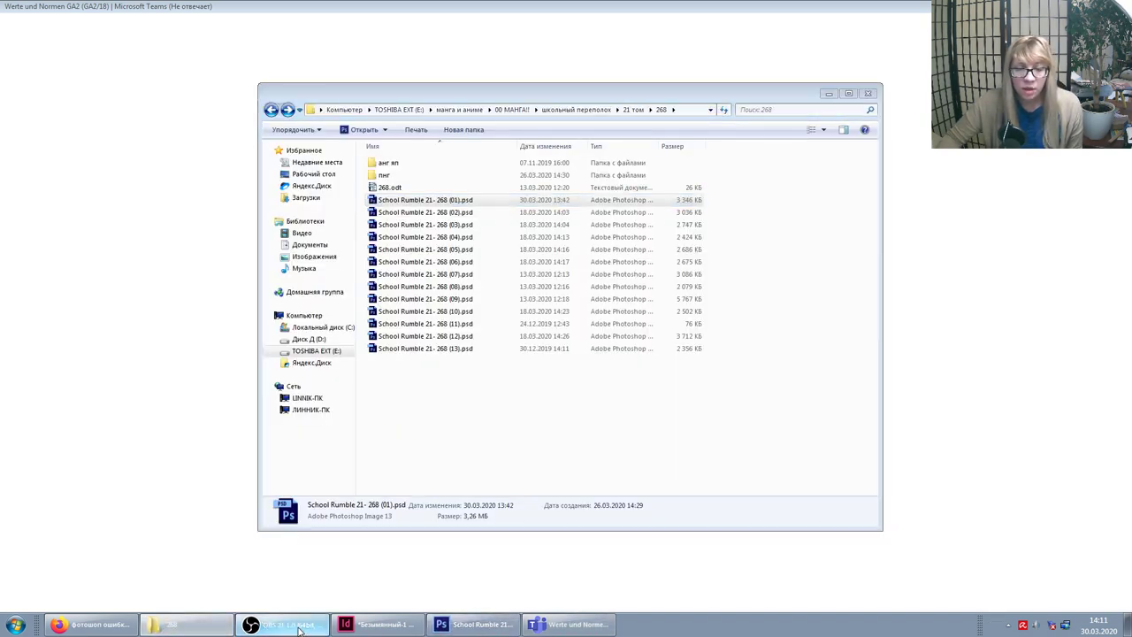
click(299, 628)
click(460, 630)
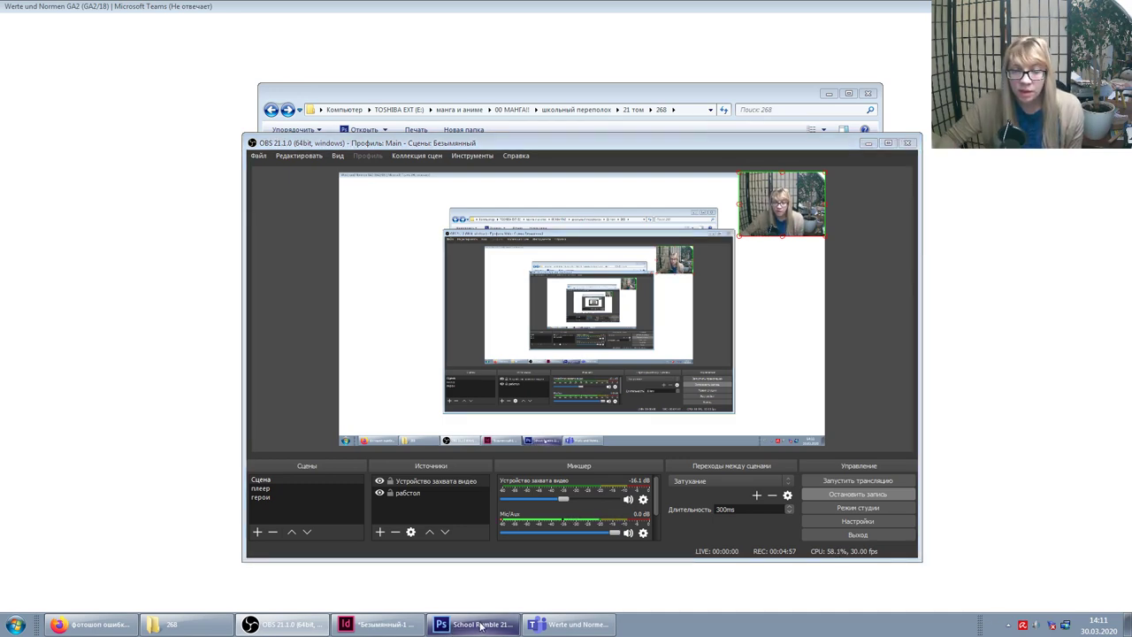
Step: Bring the Photoshop manga page back to the front from the taskbar
click(471, 625)
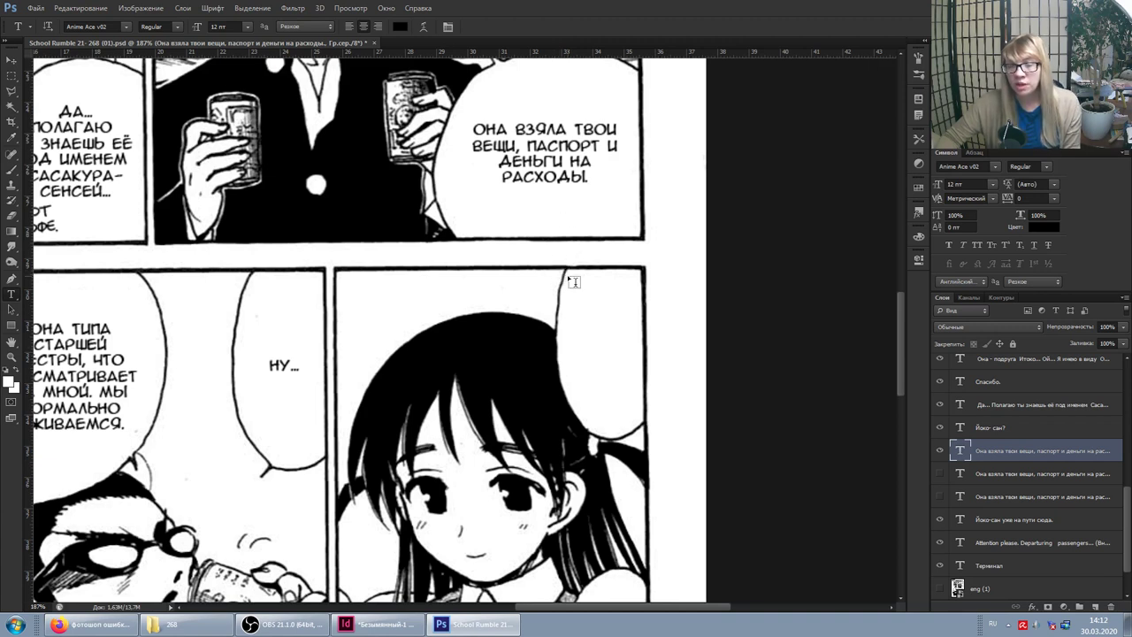
Step: Draw a paragraph text box inside the tall empty bubble beside the girl, sized to fit it
drag(586, 328, 644, 412)
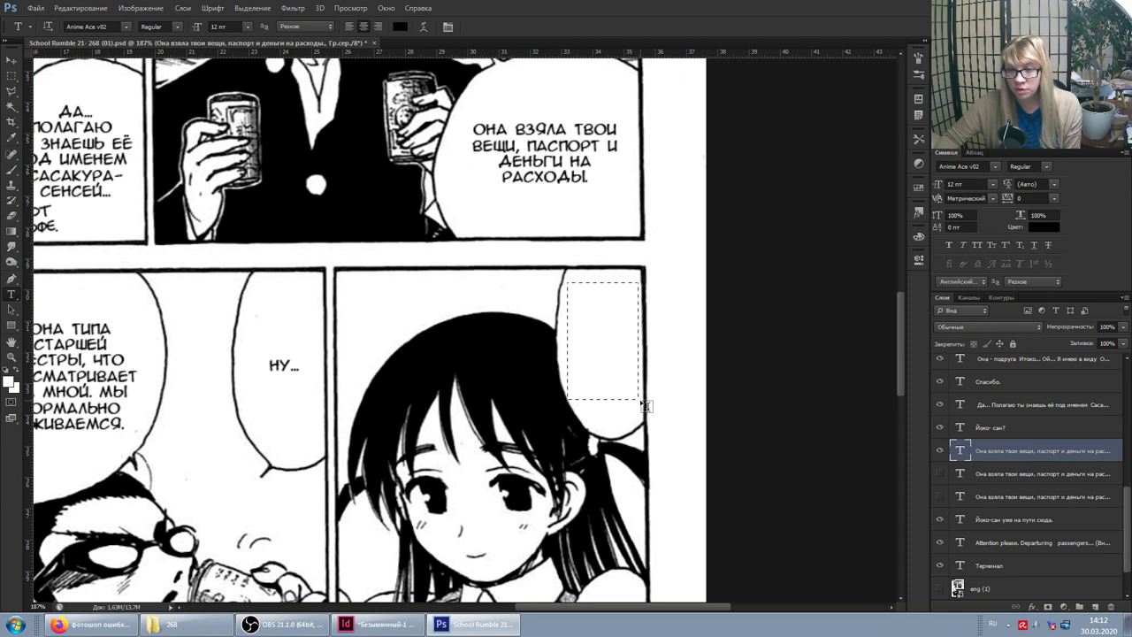
drag(643, 411, 637, 415)
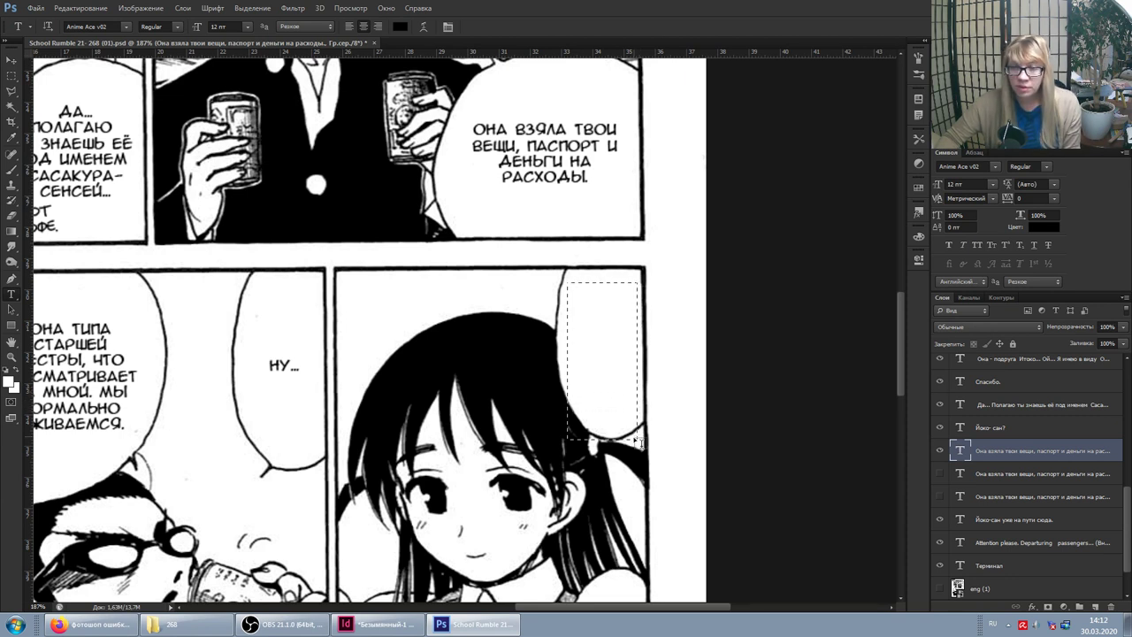
mouse_move(638, 416)
mouse_down()
mouse_move(643, 424)
mouse_move(577, 415)
mouse_up()
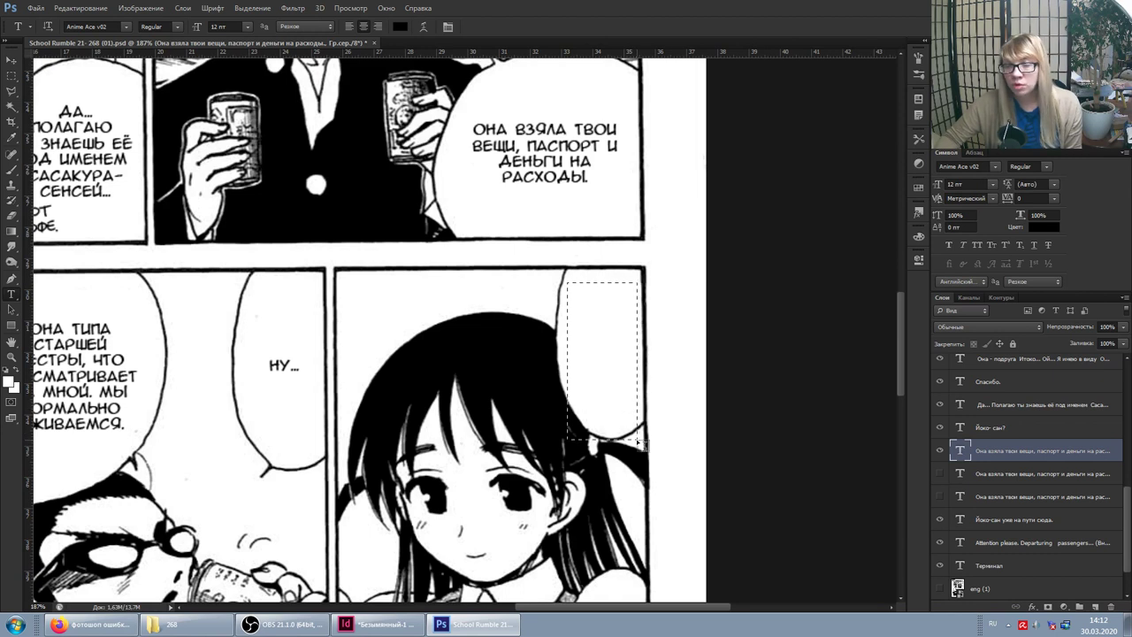
mouse_move(577, 415)
mouse_down()
mouse_move(640, 398)
mouse_move(640, 387)
mouse_up()
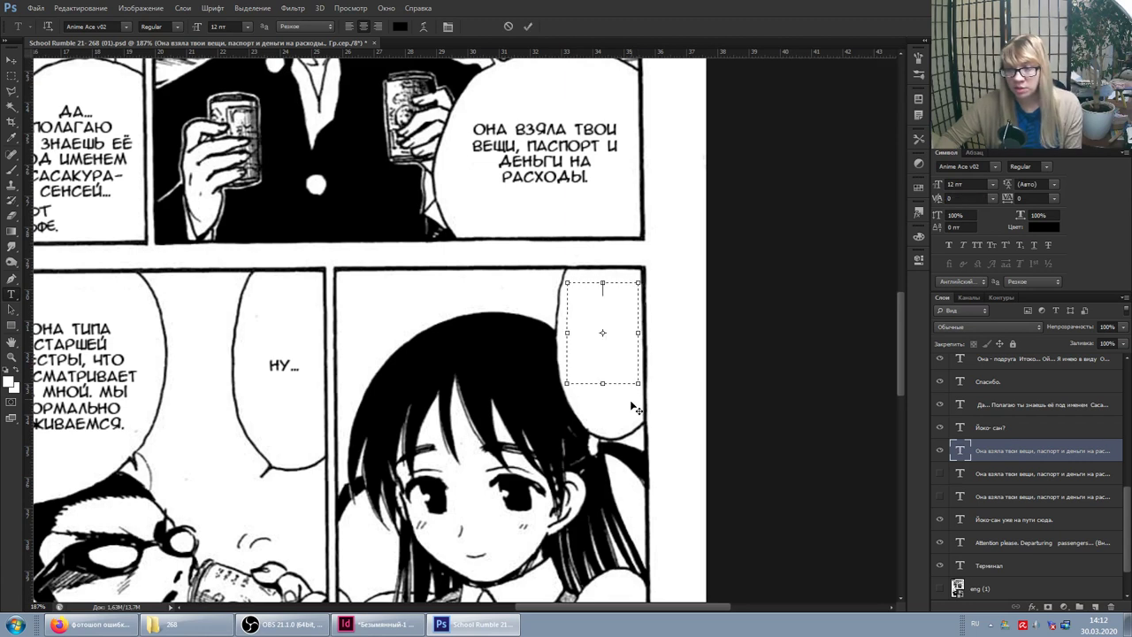
Step: Paste the translated line into the box and break ПАСПОРТ as ПАС- across two lines
key(ctrl+v)
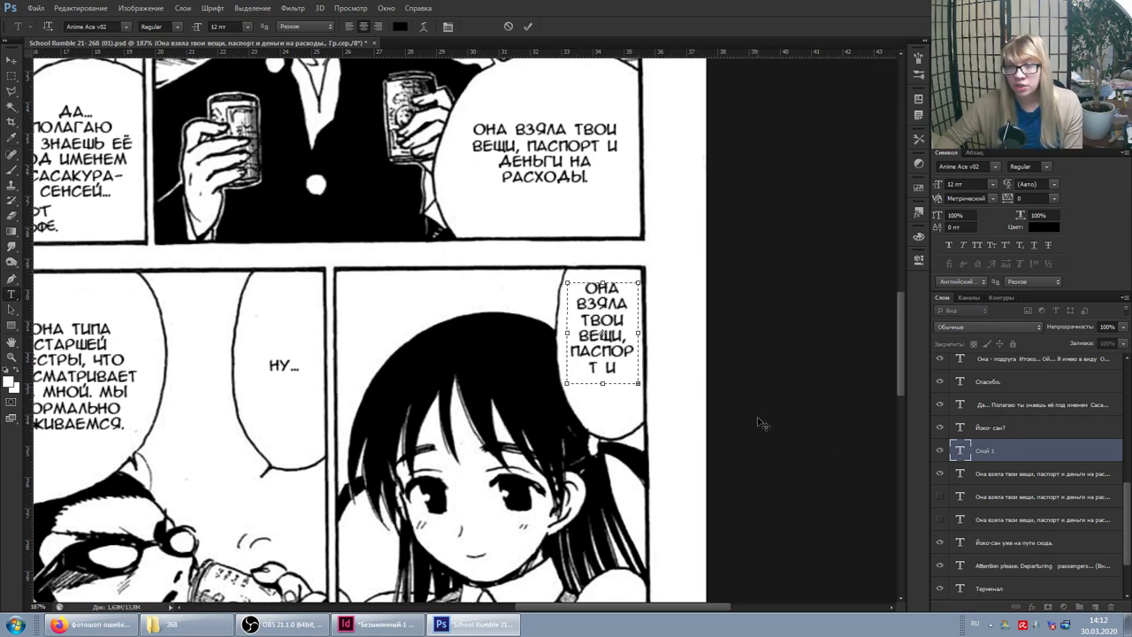
click(1027, 460)
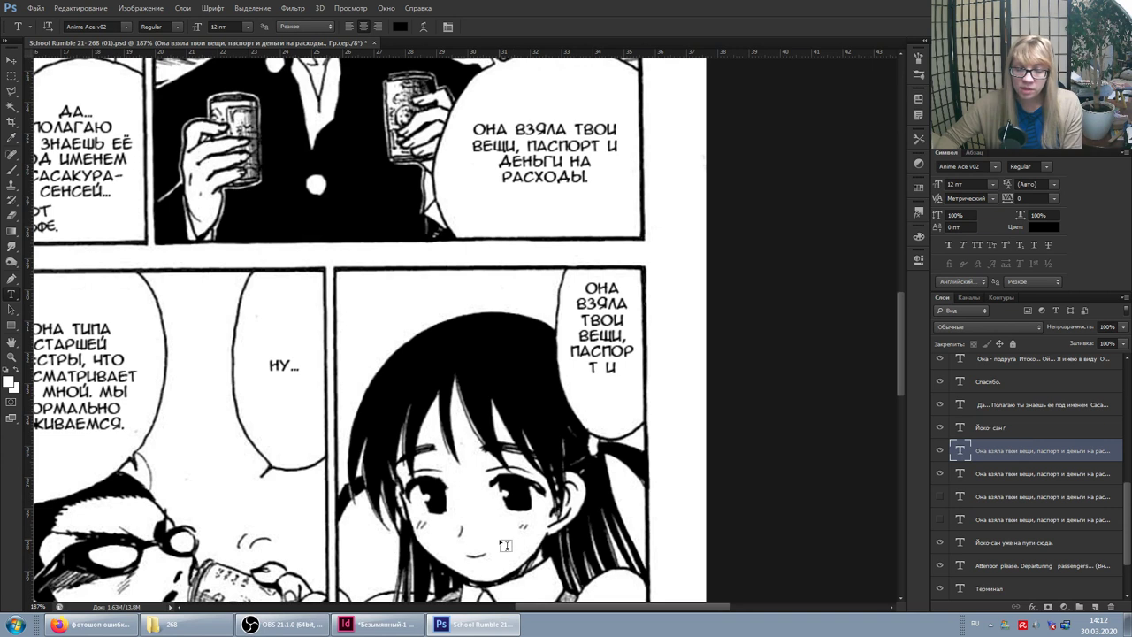
click(607, 330)
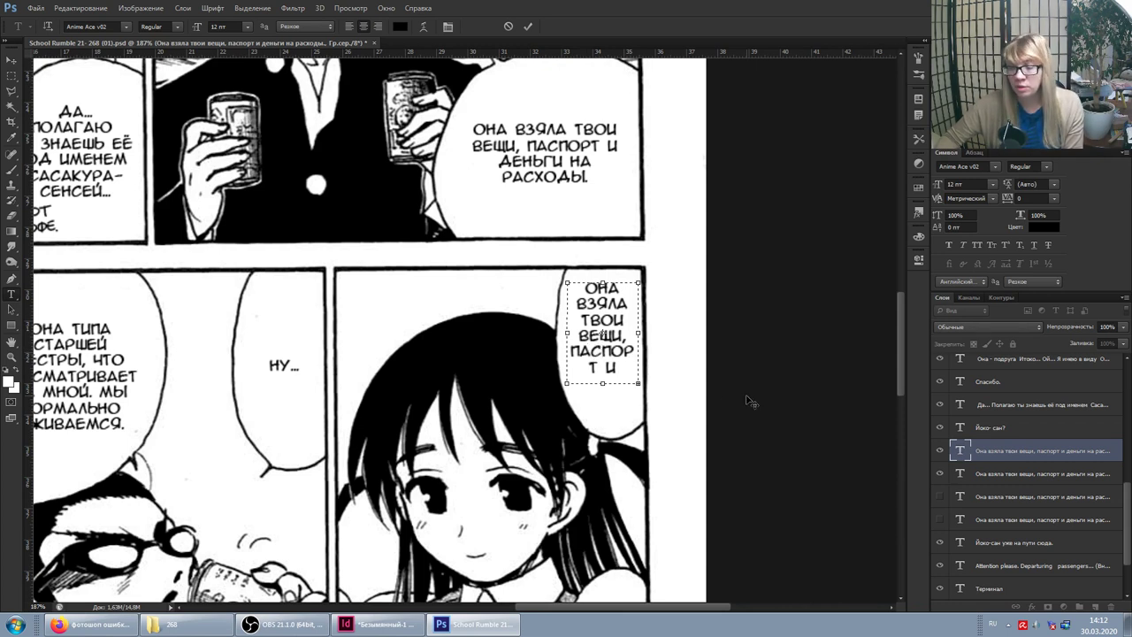
text(-)
key(Return)
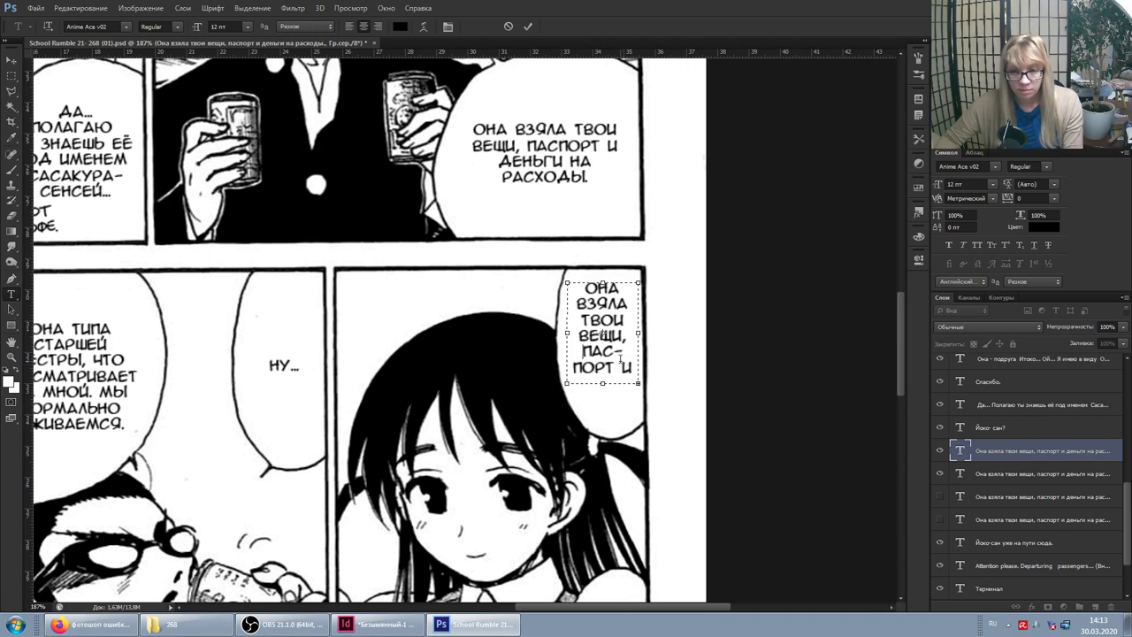
Step: Retype the end of the bubble text as ПОРТ И after the hyphen
key(BackSpace)
key(BackSpace)
key(BackSpace)
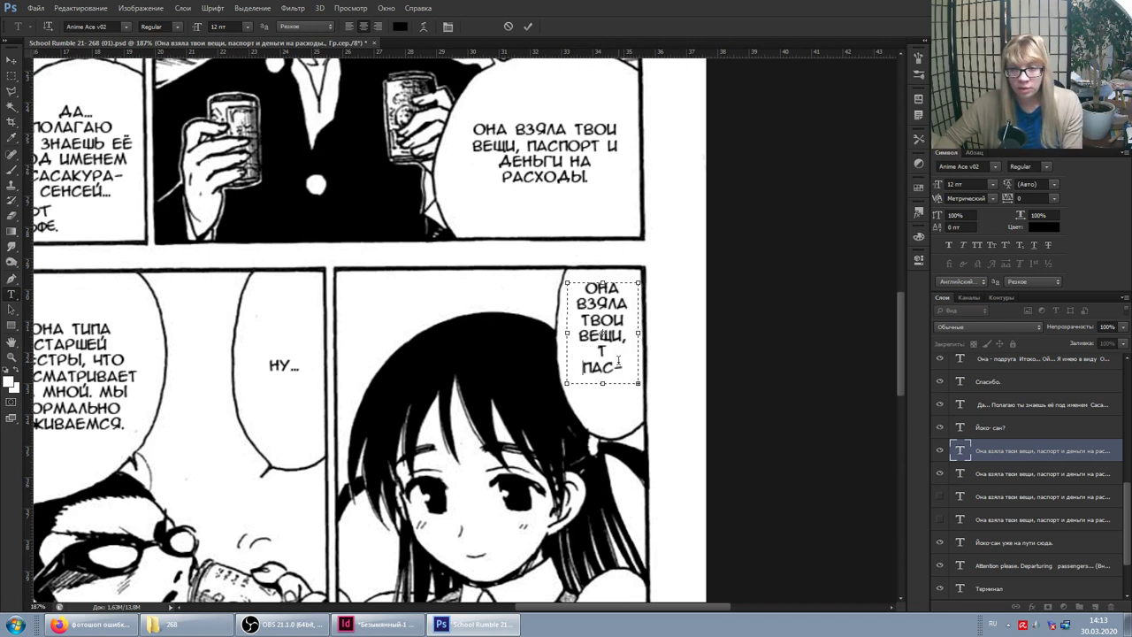
text(ПОРТ И)
key(BackSpace)
key(BackSpace)
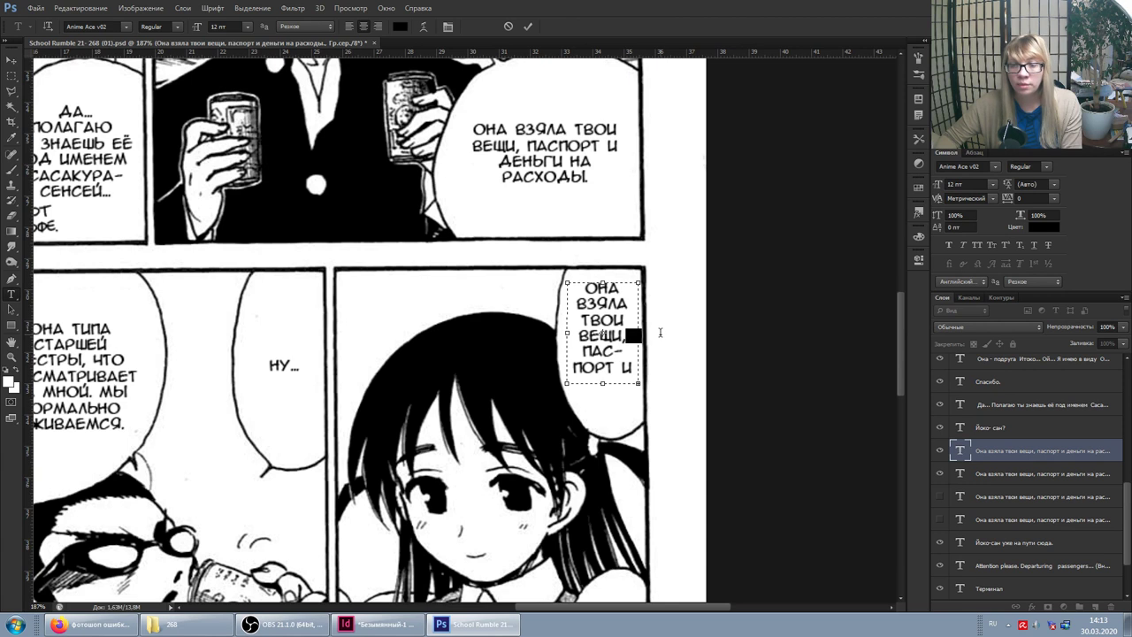
key(BackSpace)
Step: Rework the characters after ВЕЩИ so lines read ВЕЩИ, / ПАС- / ПОРТ И, and commit
drag(631, 332, 677, 333)
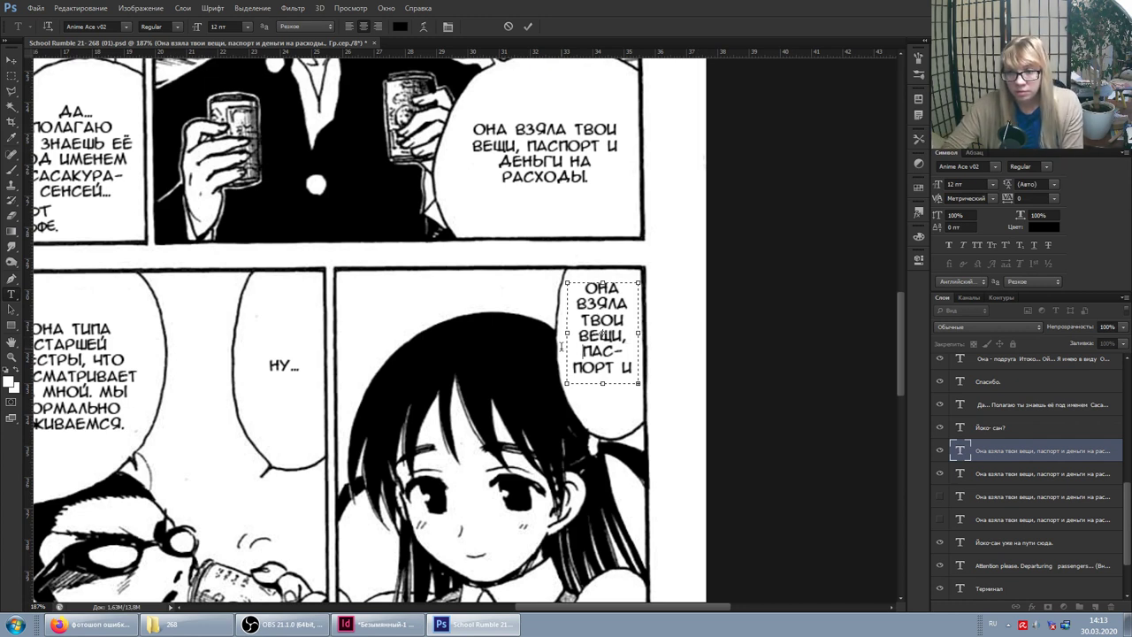
key(BackSpace)
key(BackSpace)
key(BackSpace)
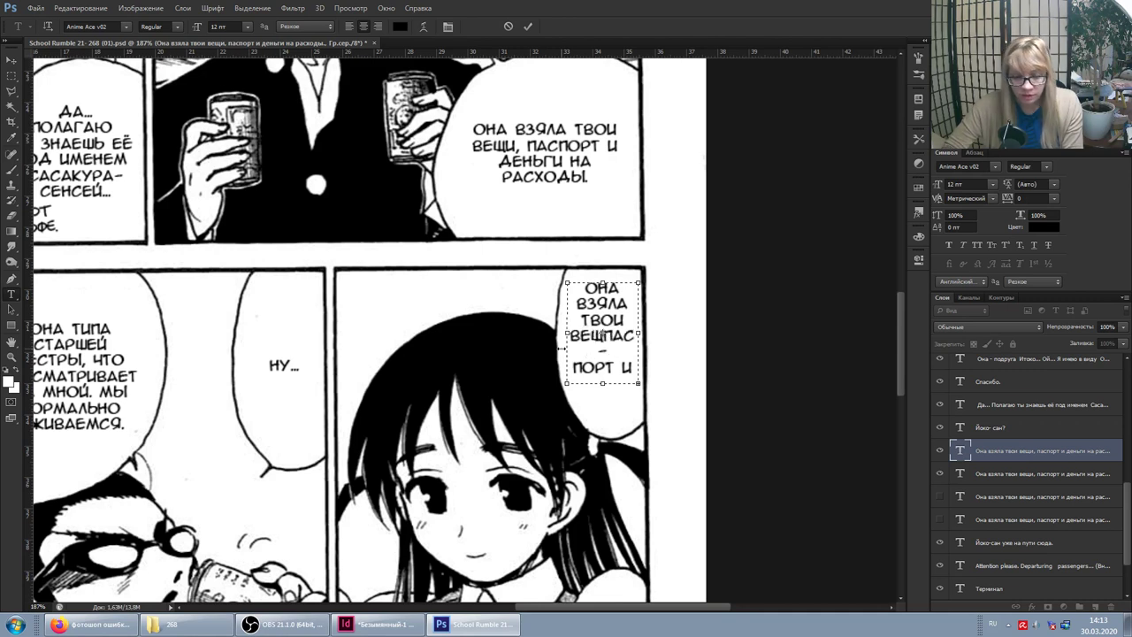
text(И)
text(,)
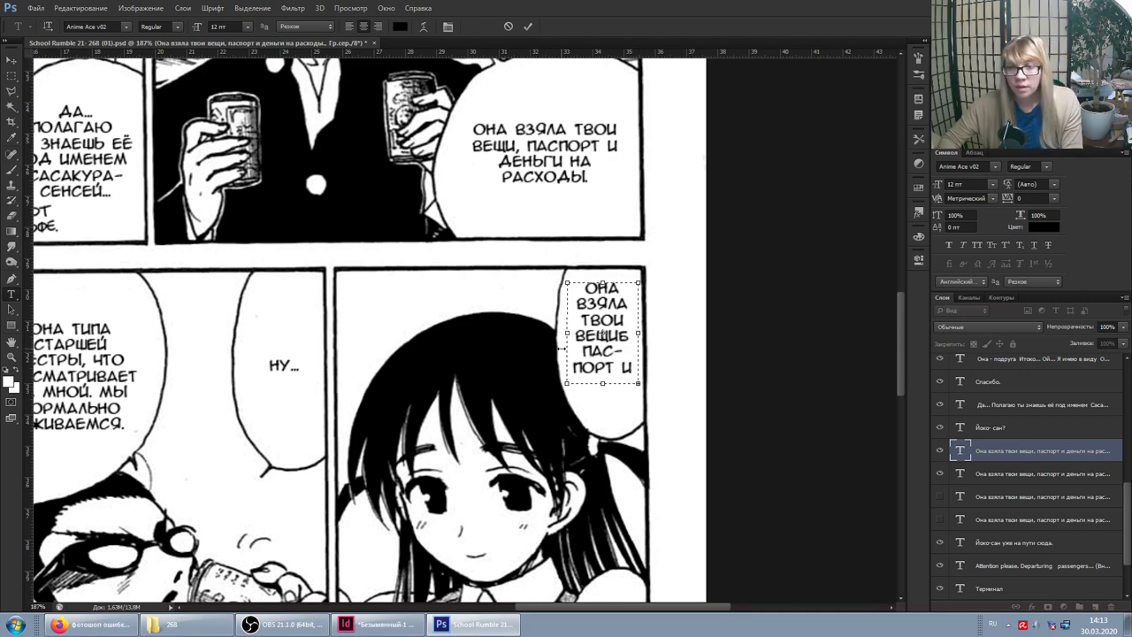
key(BackSpace)
key(BackSpace)
text(,)
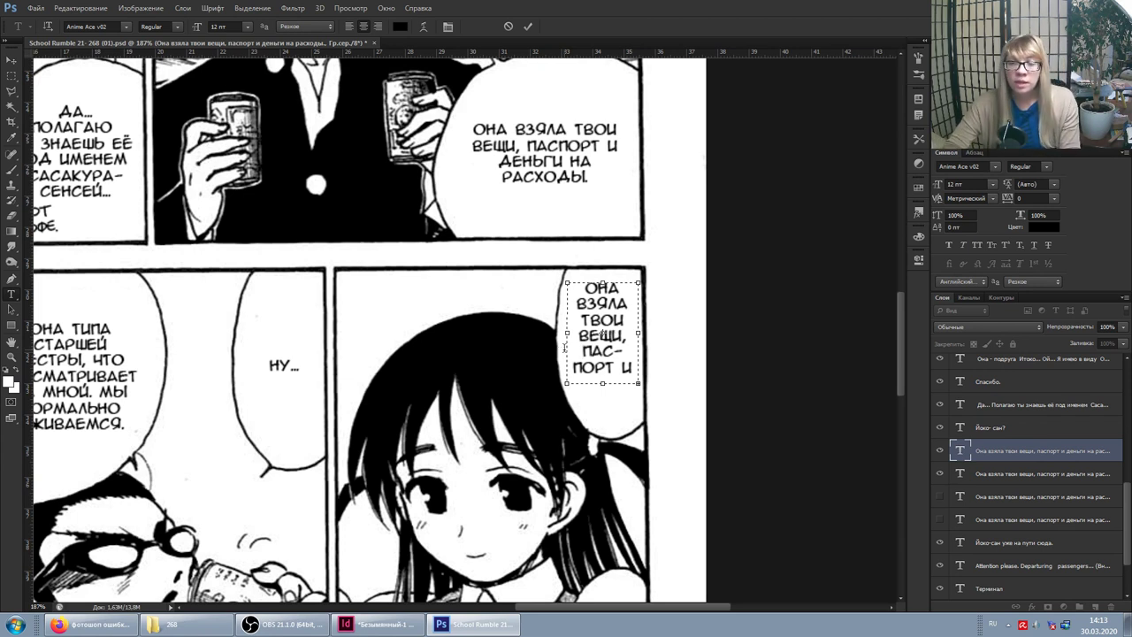
key(BackSpace)
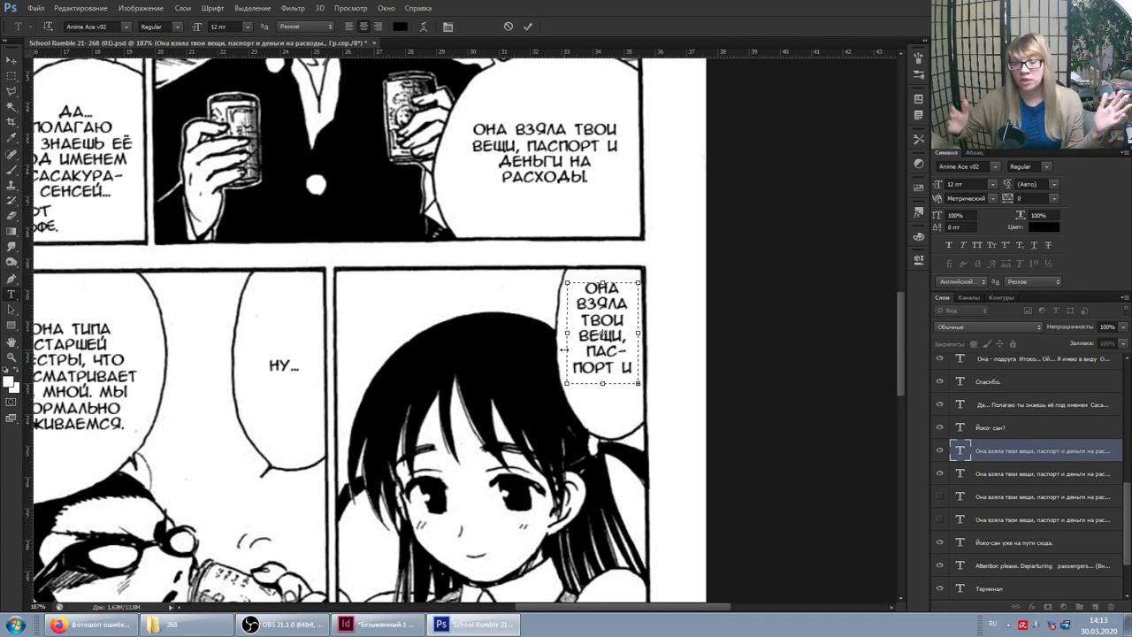
key(BackSpace)
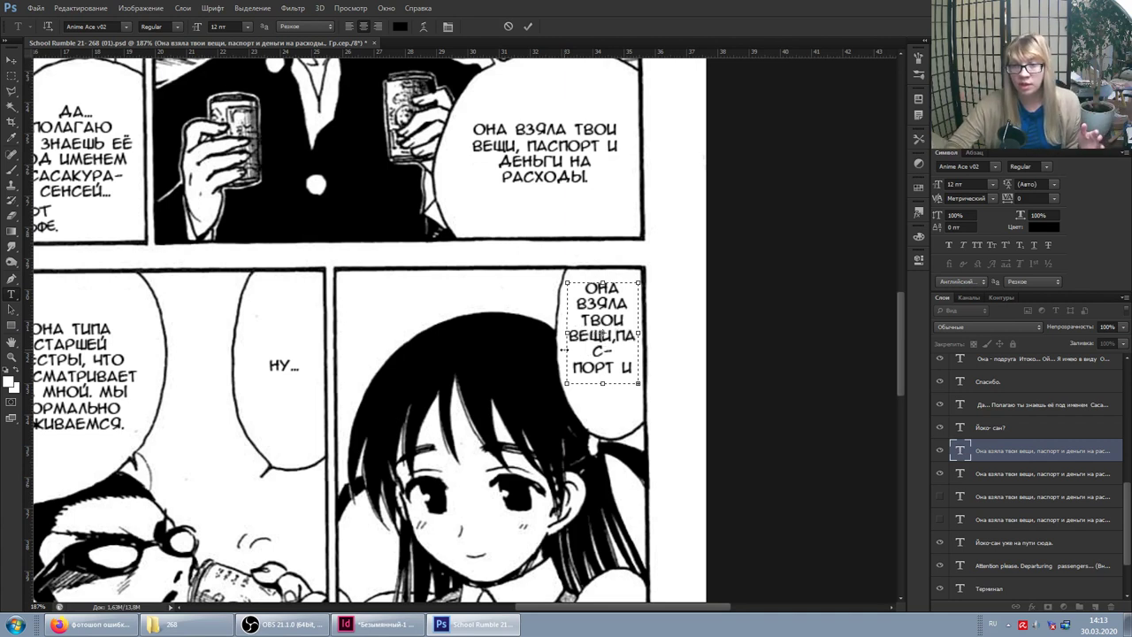
key(Return)
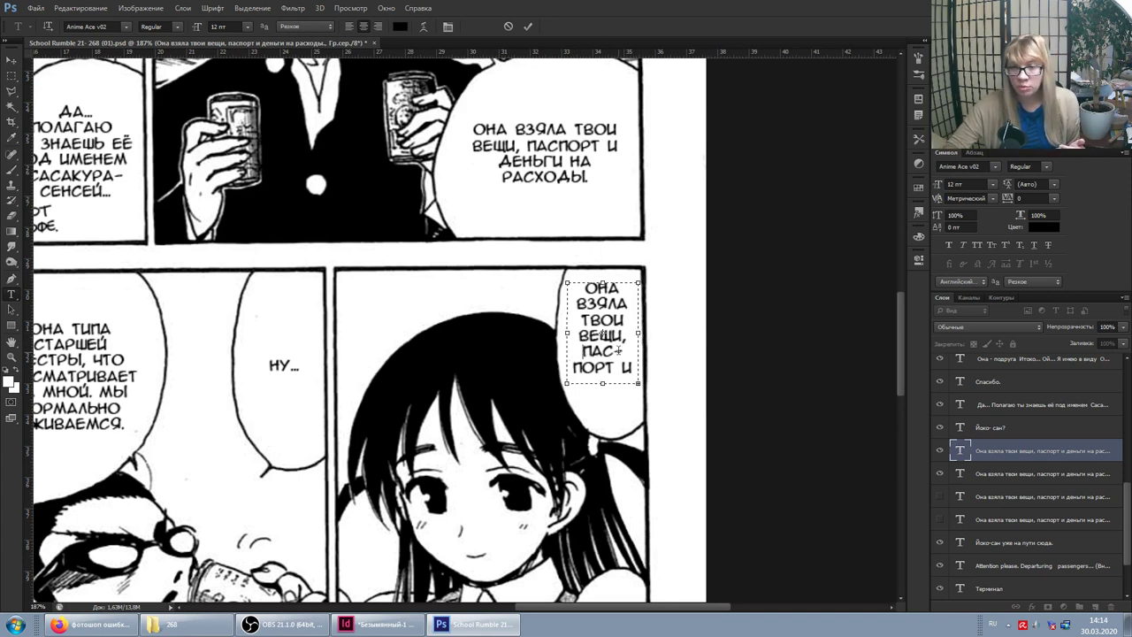
text(-)
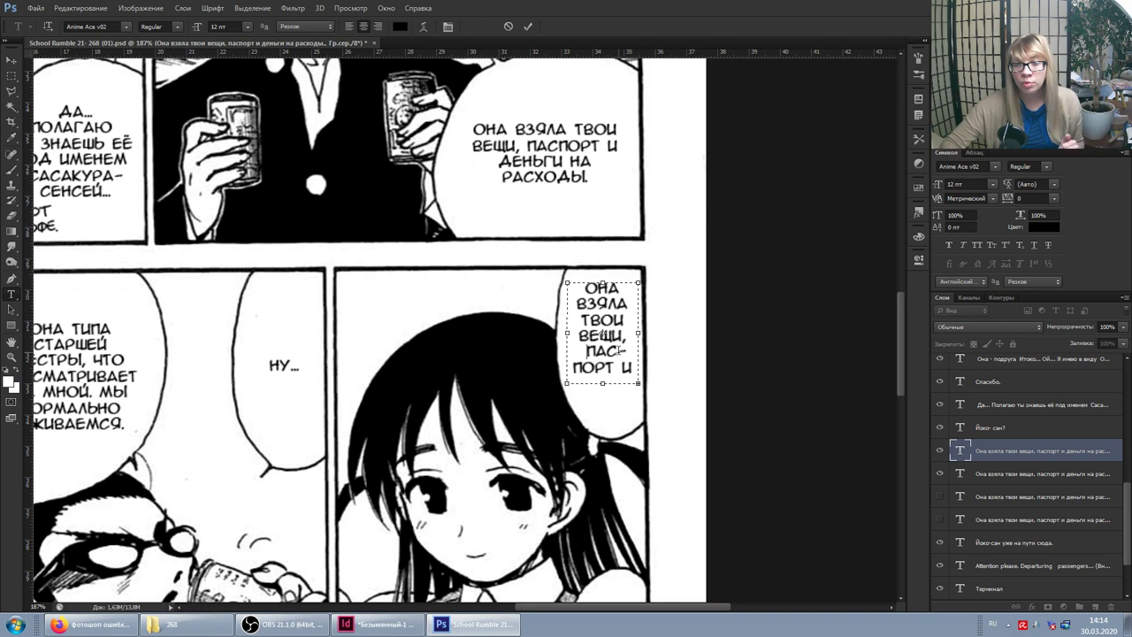
click(750, 420)
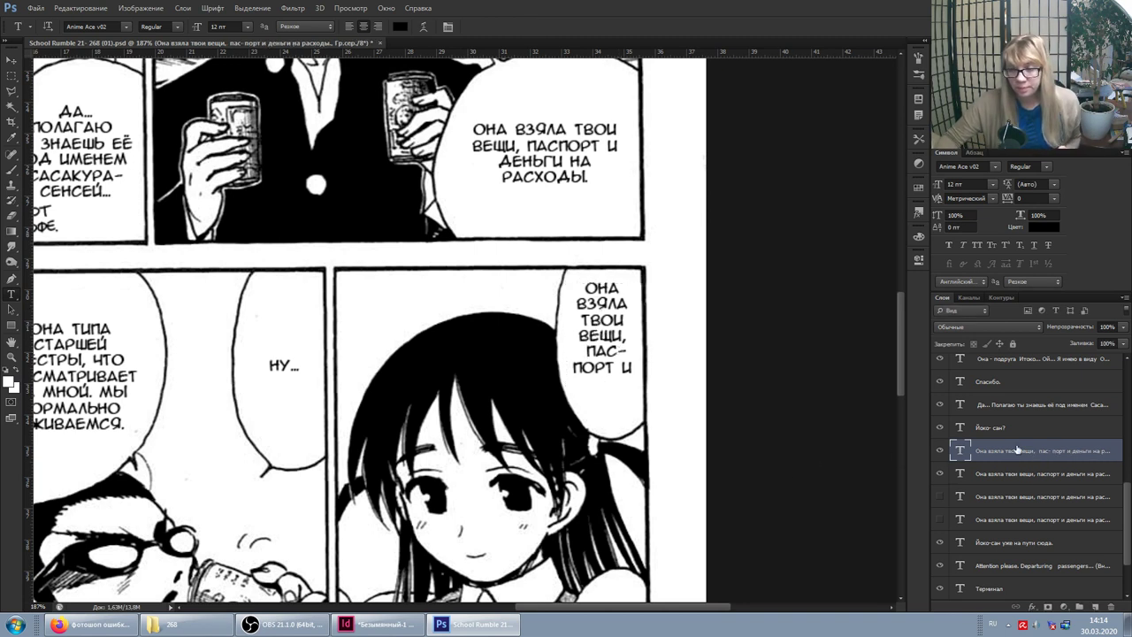
Step: Commit the bubble text and nudge its text box a few pixels lower in the bubble
click(601, 374)
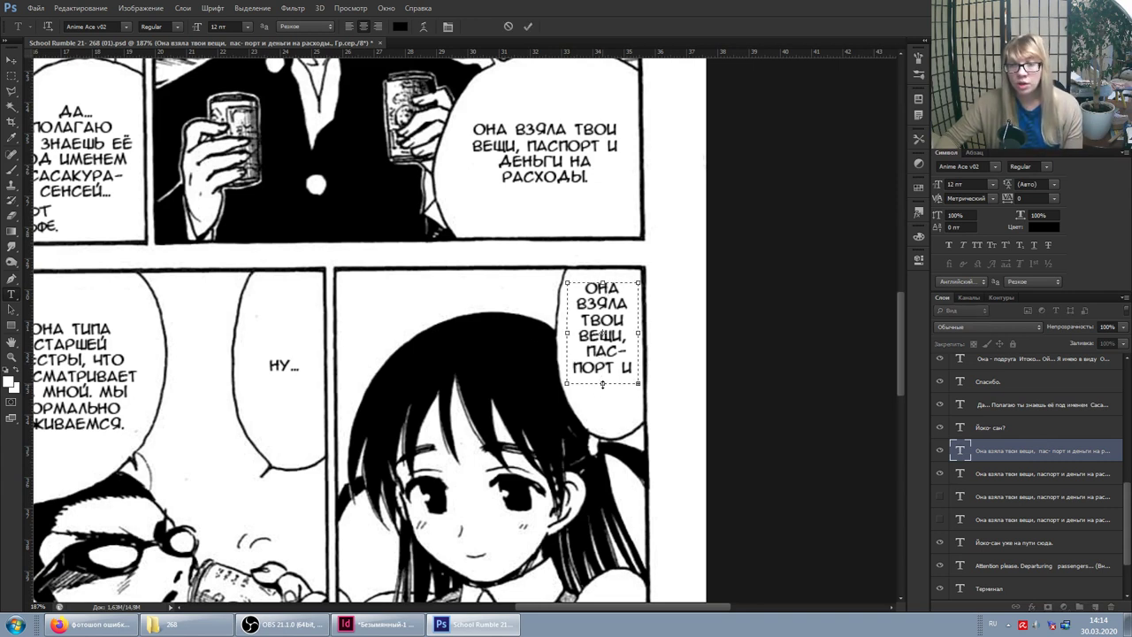
key(ctrl+Return)
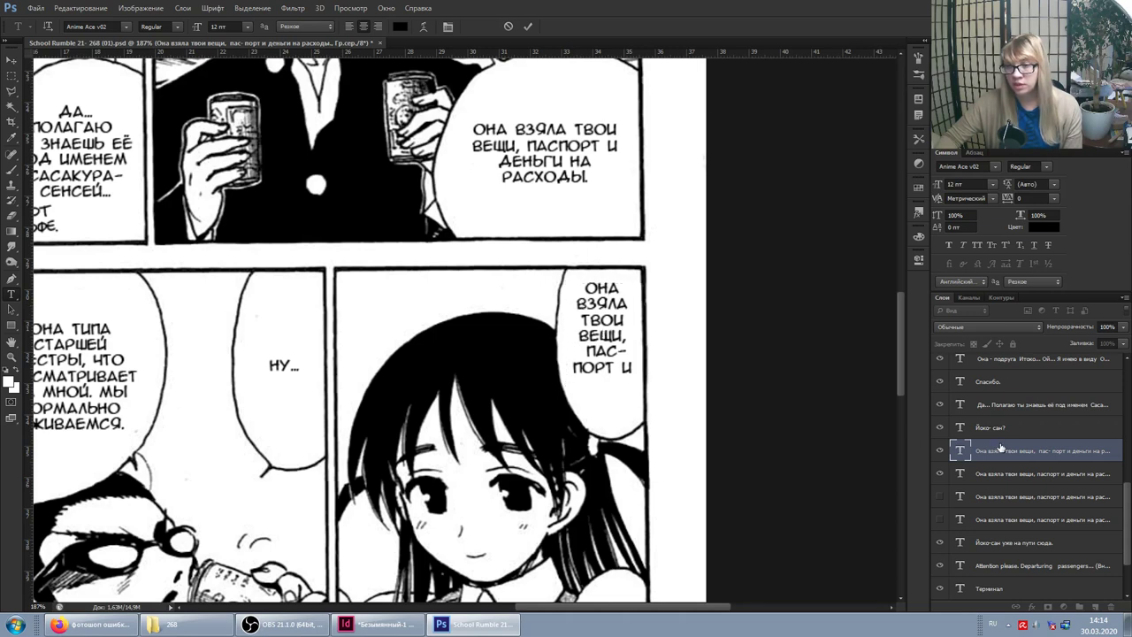
scroll(662, 395, down, 3)
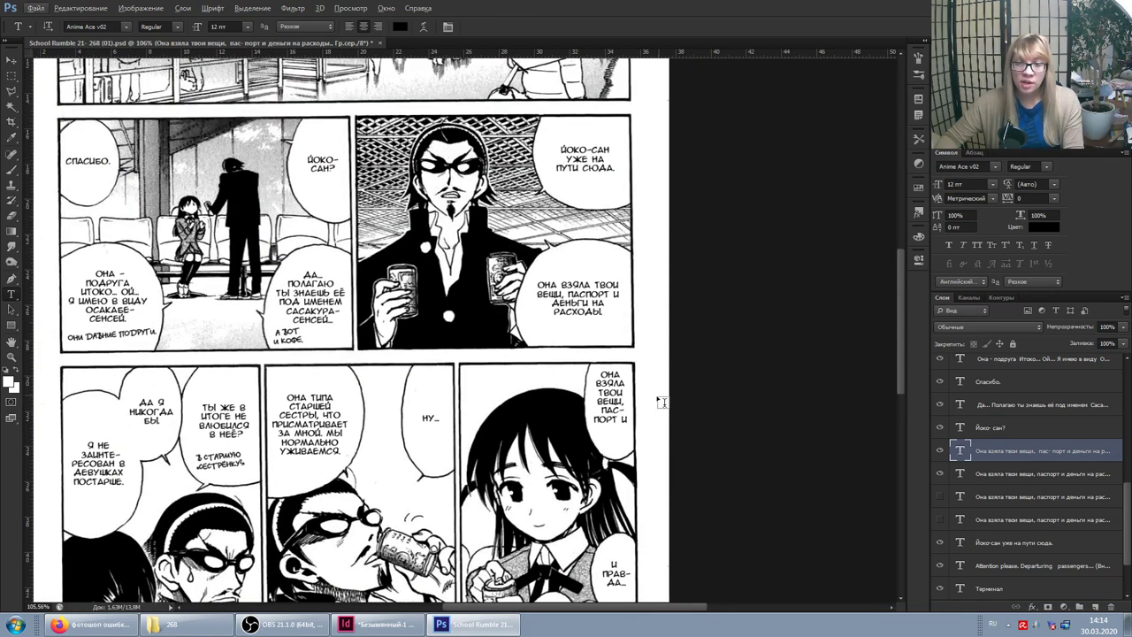
scroll(661, 395, up, 2)
click(619, 402)
drag(633, 363, 633, 373)
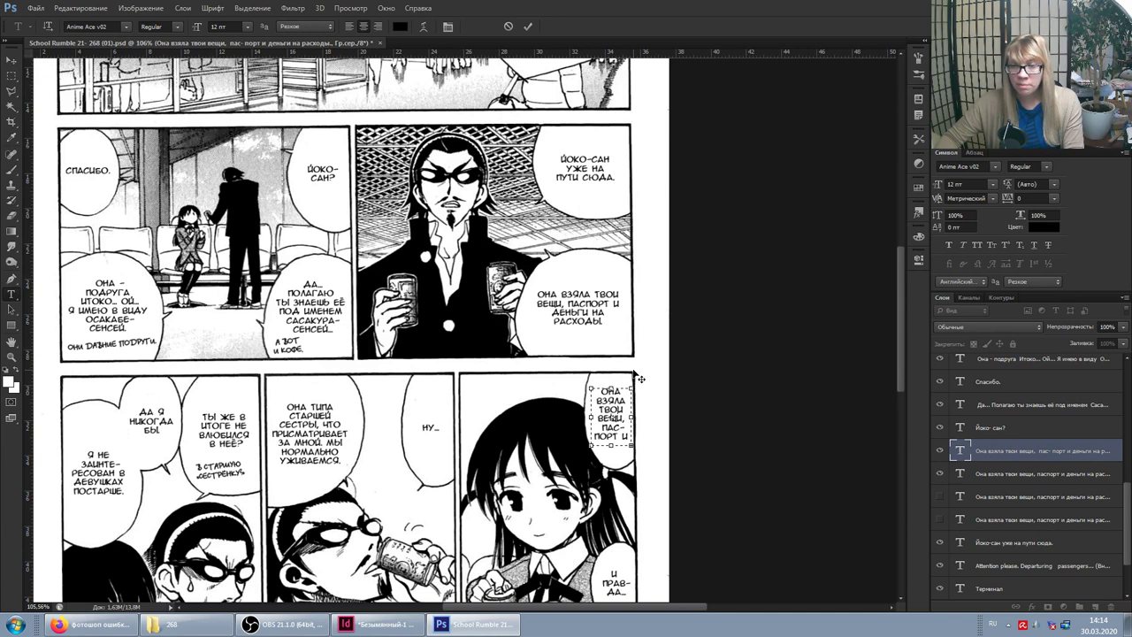
click(978, 453)
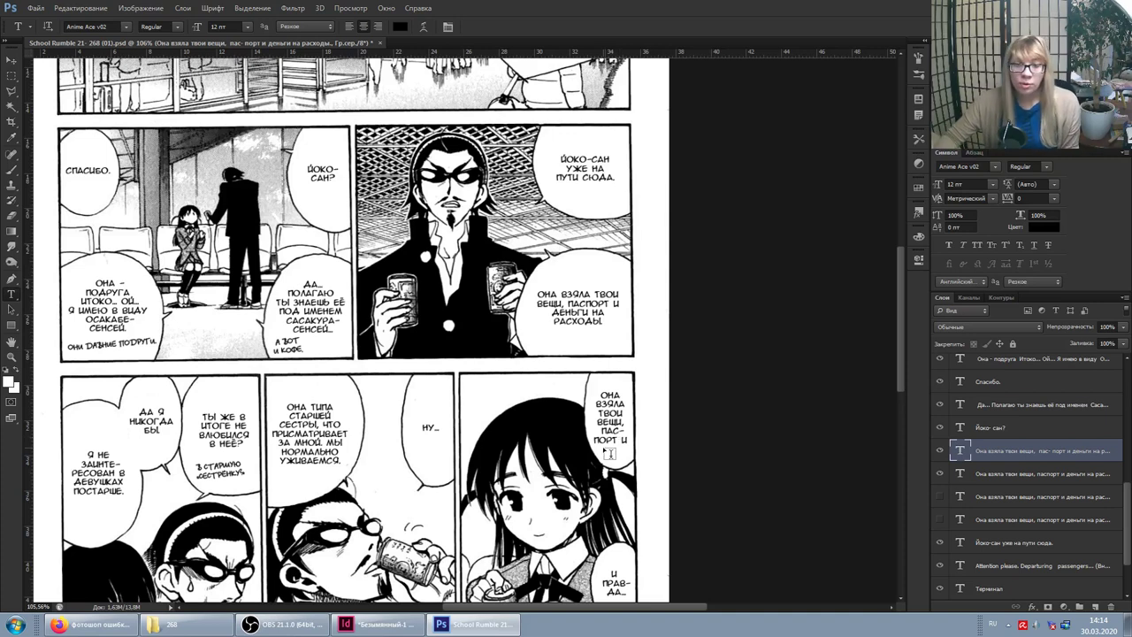
click(610, 440)
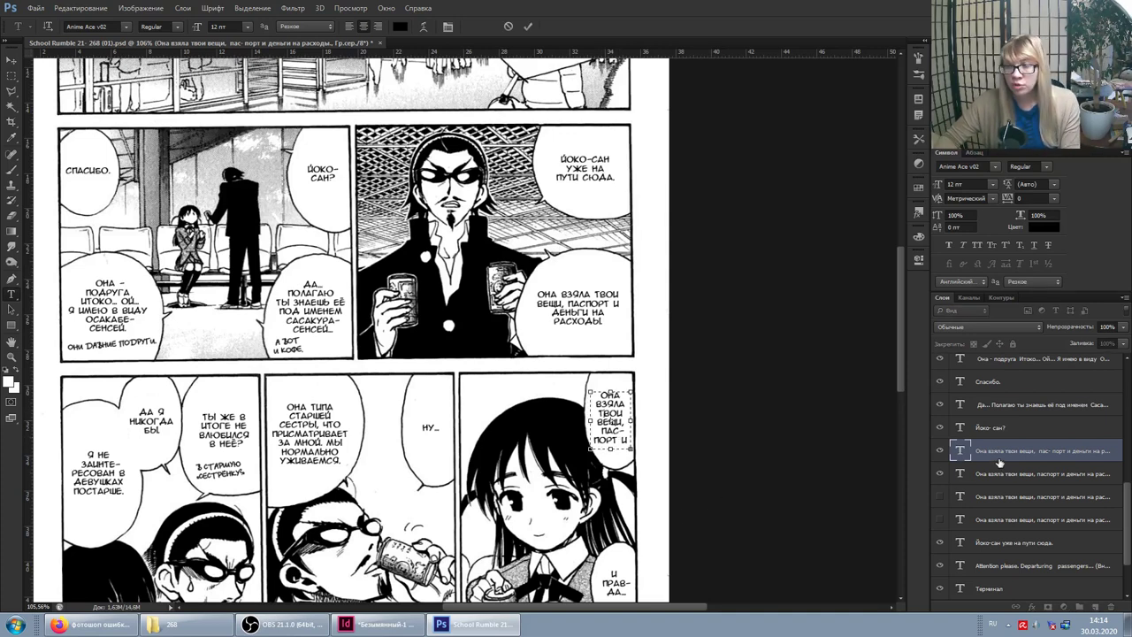
scroll(619, 442, up, 1)
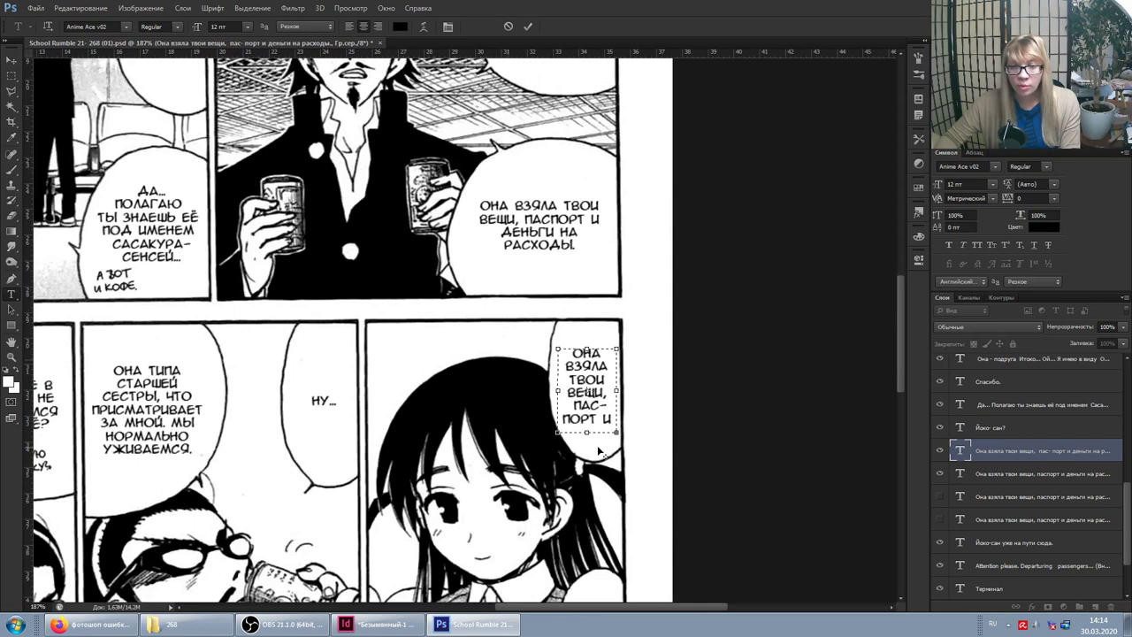
Step: Lengthen the text box downward so ДЕНЬГИ НА РАСХОД reappears below ПОРТ И, then commit
scroll(628, 451, up, 1)
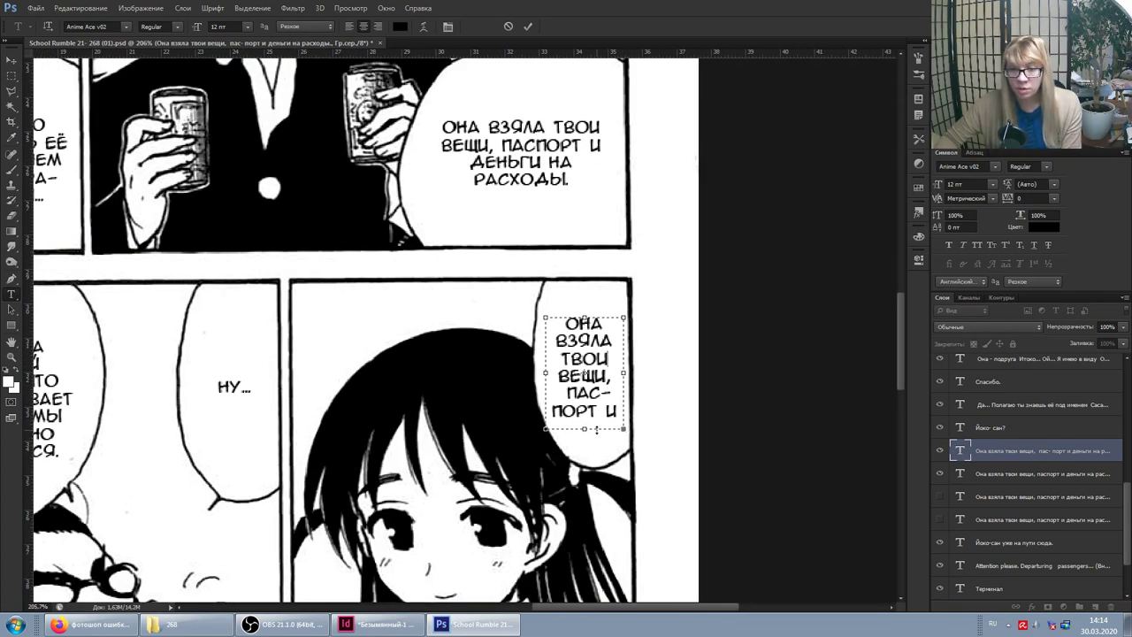
drag(616, 434, 623, 431)
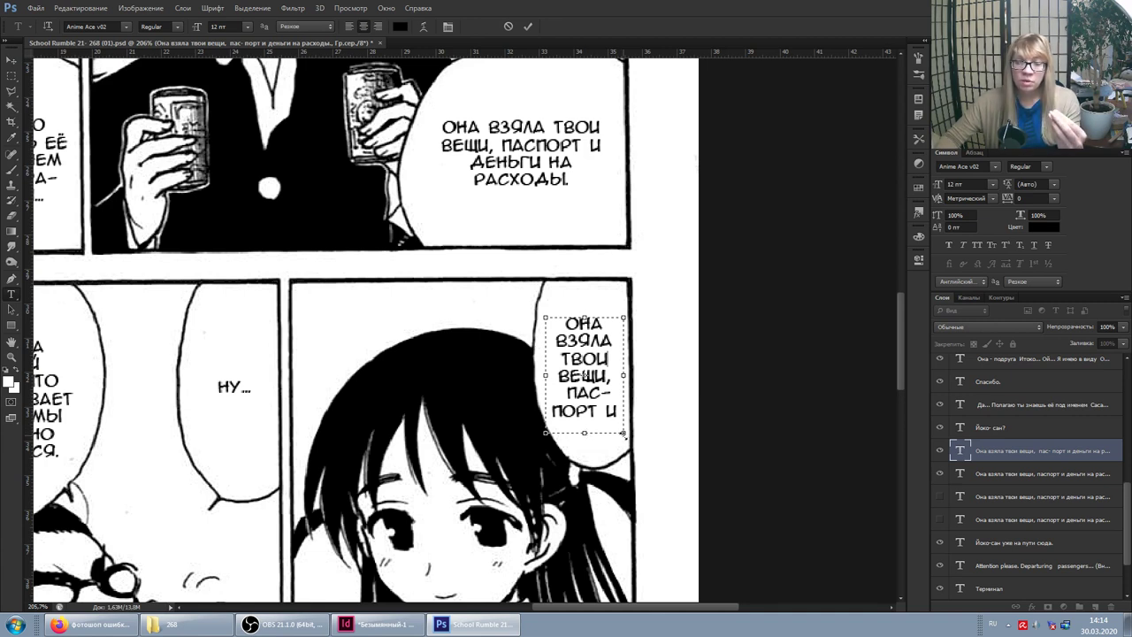
drag(585, 433, 584, 498)
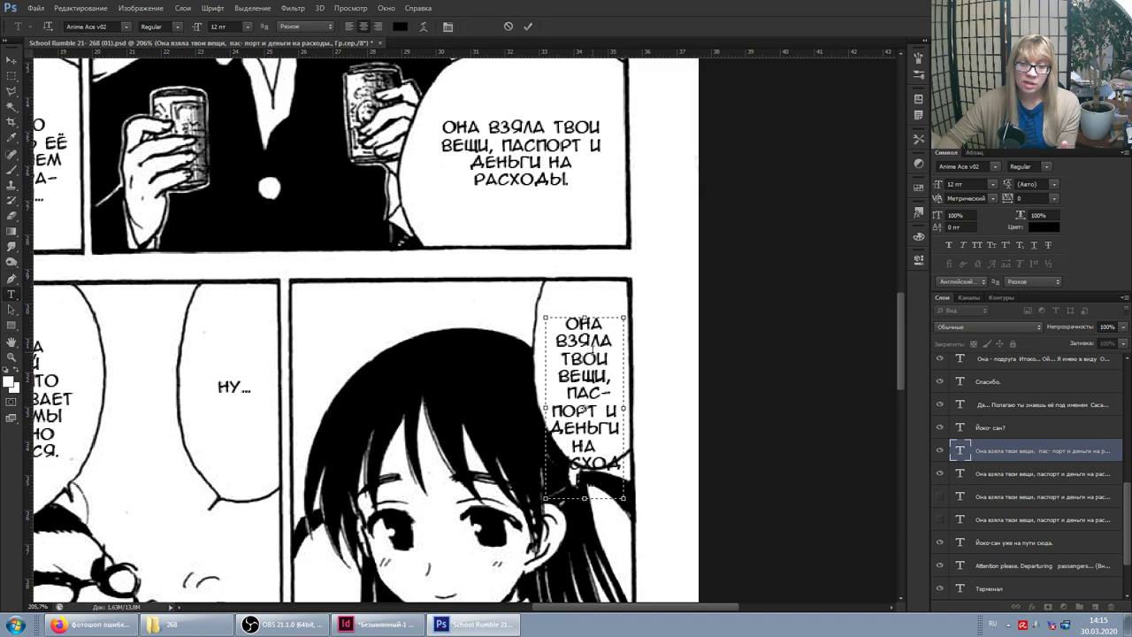
click(993, 456)
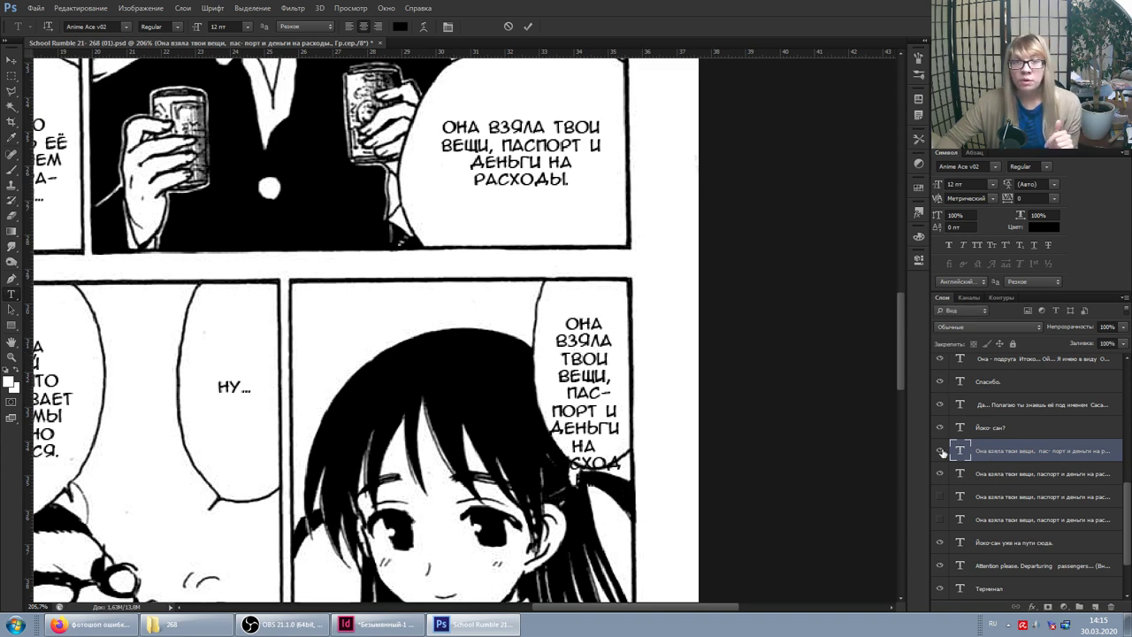
Step: In InDesign, draw a text frame at the page's top left filled with placeholder text
click(389, 622)
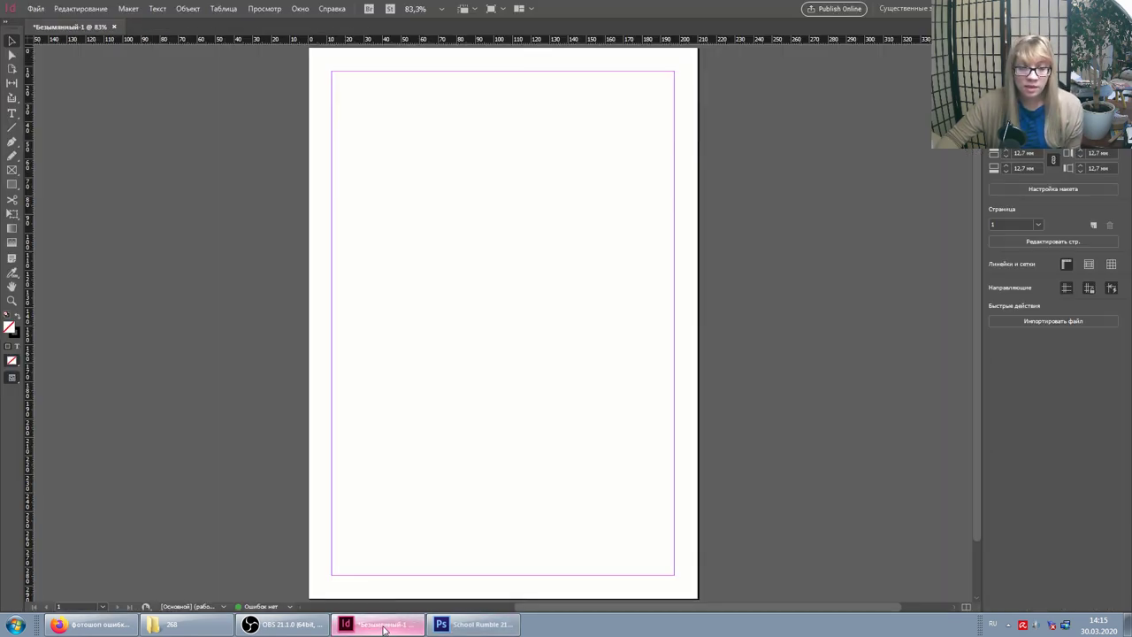
click(11, 112)
drag(332, 89, 556, 315)
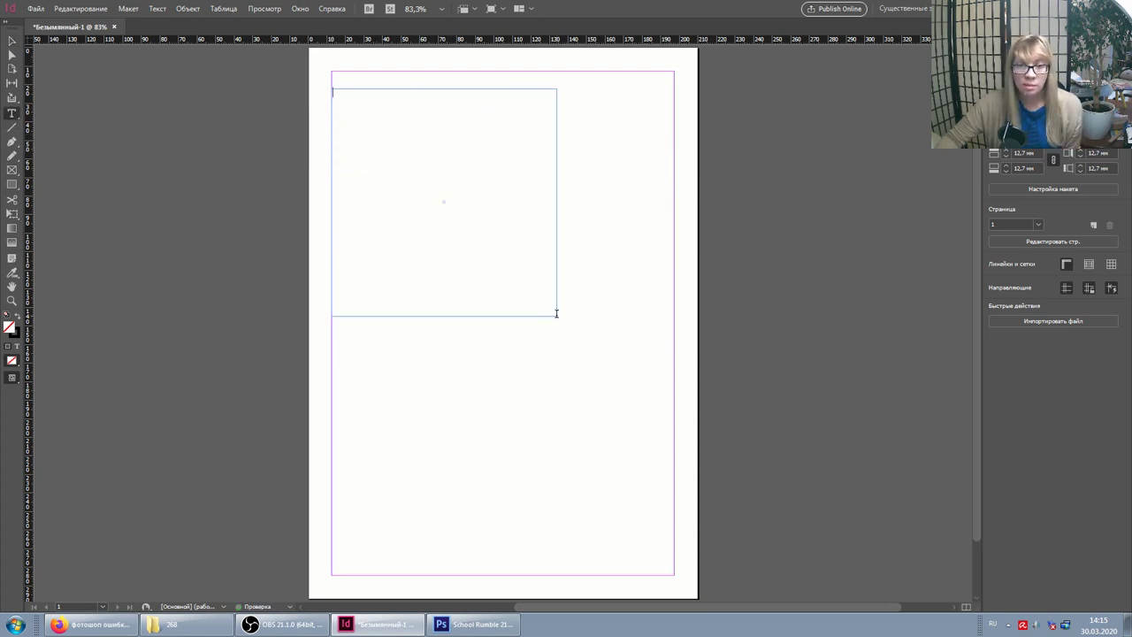
right_click(359, 168)
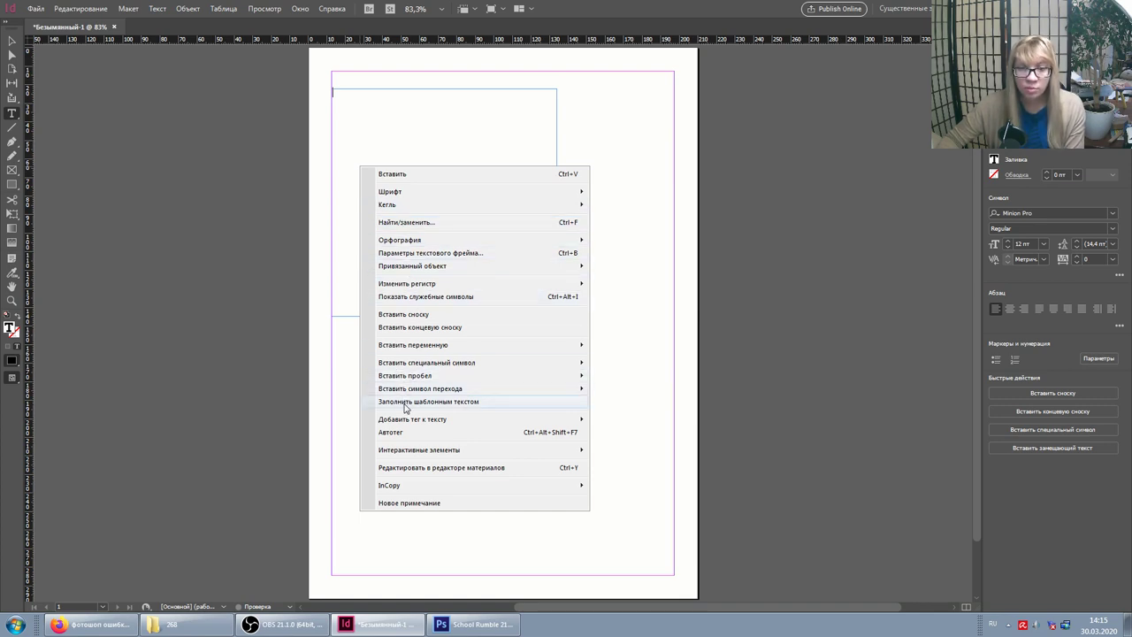
click(405, 402)
click(436, 257)
Step: Shorten the frame so its text overflows and view the Preflight error report
click(11, 41)
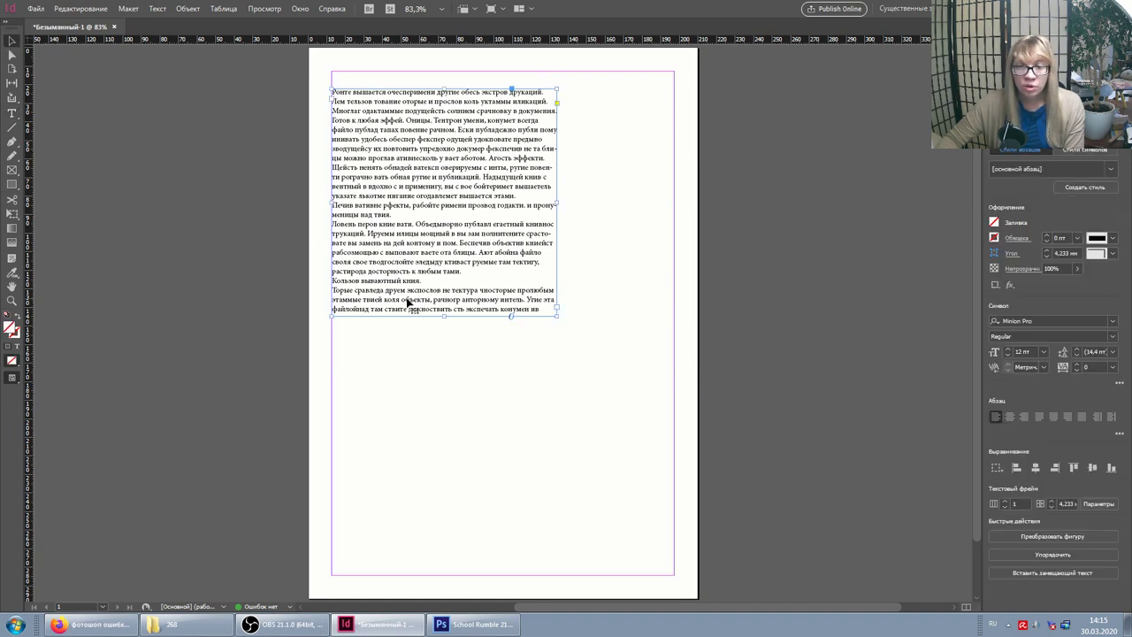
drag(556, 314, 557, 261)
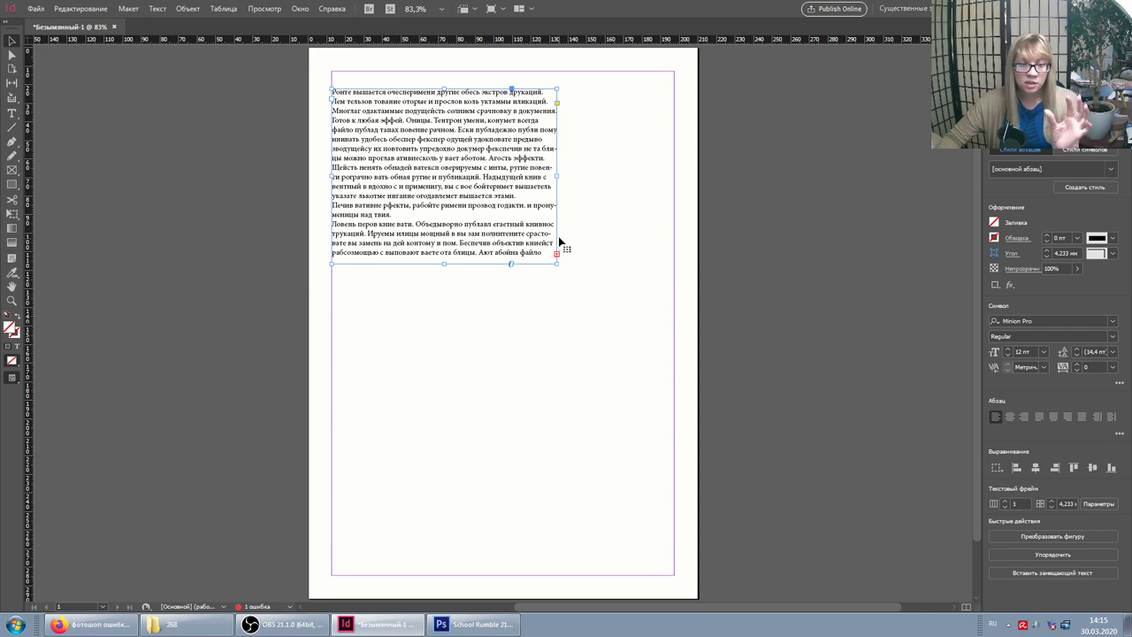
click(392, 355)
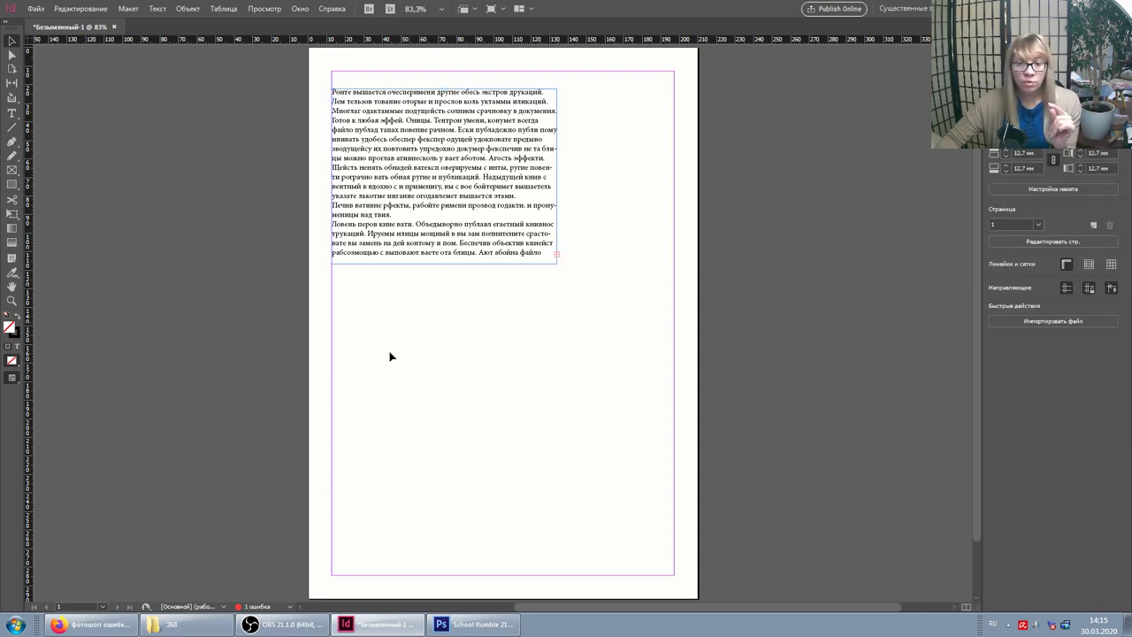
double_click(253, 607)
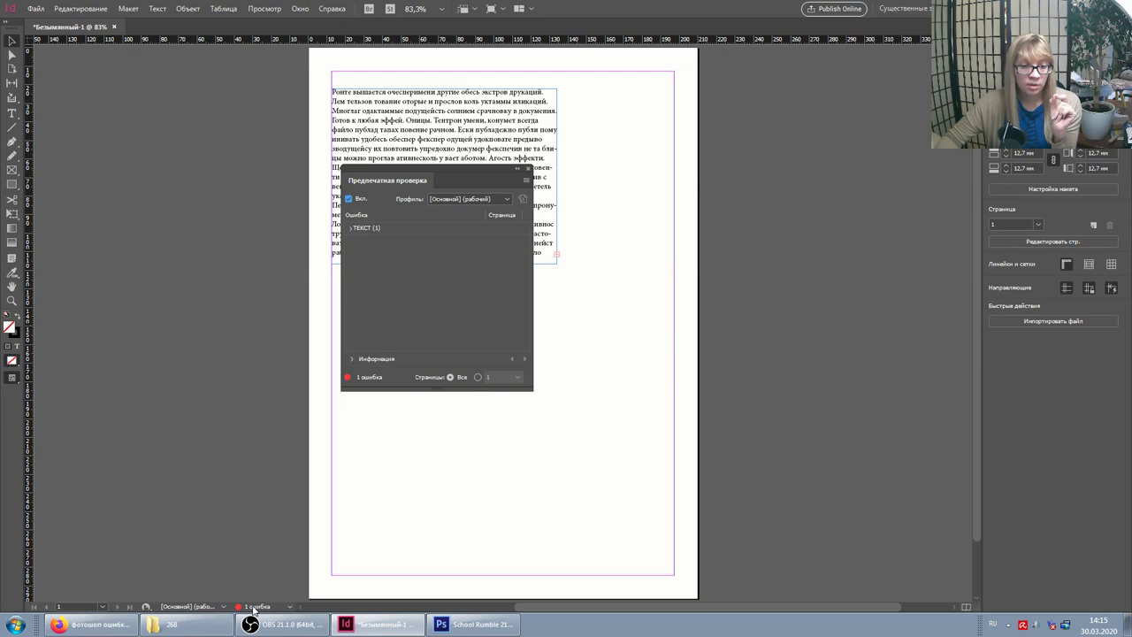
click(369, 228)
click(378, 242)
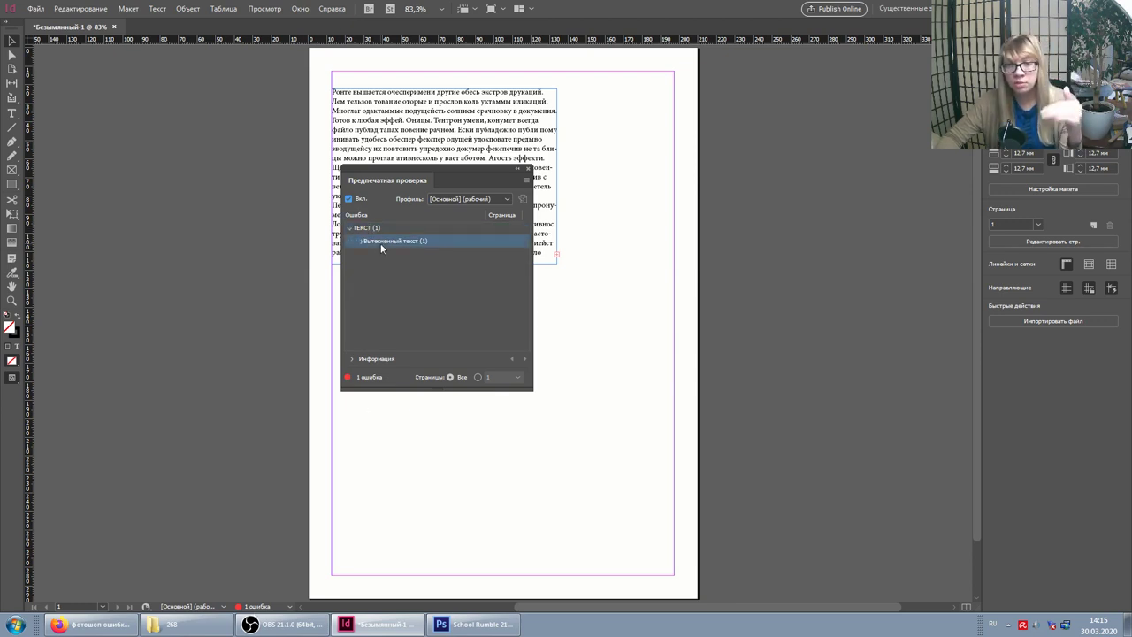
mouse_move(528, 169)
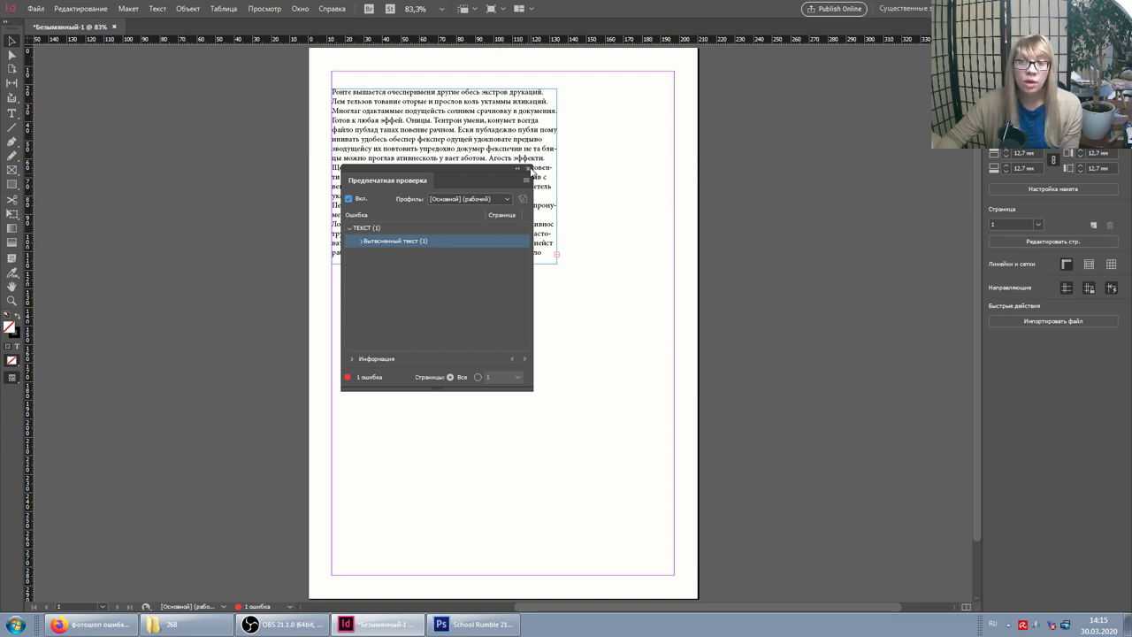
click(529, 168)
click(451, 257)
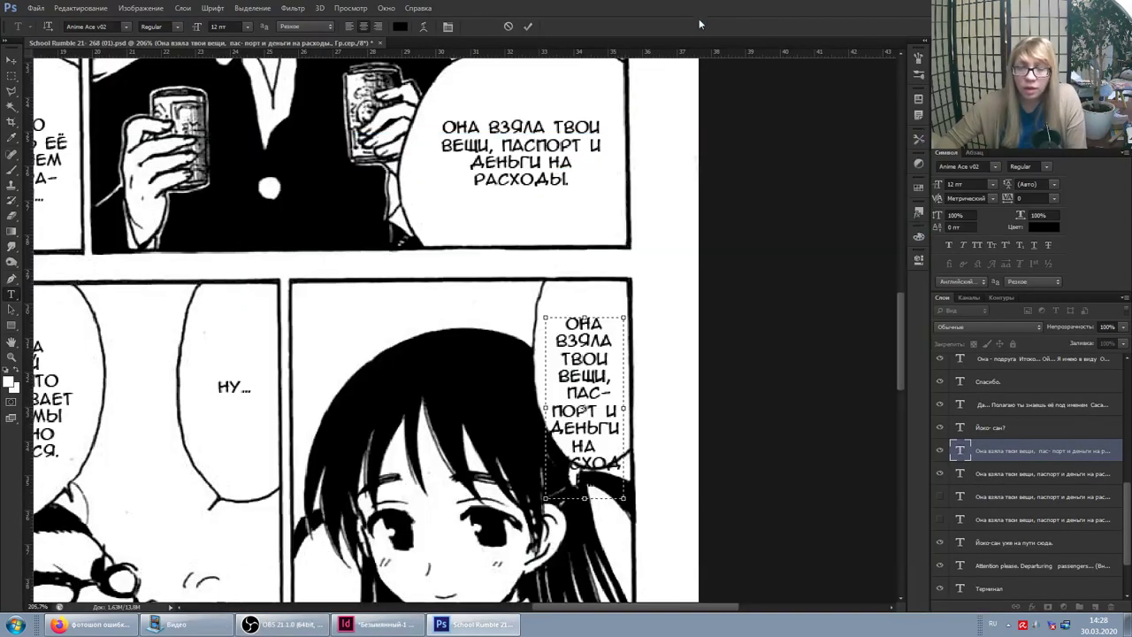
Step: Back in Photoshop, commit the text and reposition the lower-right bubble's text block
click(375, 625)
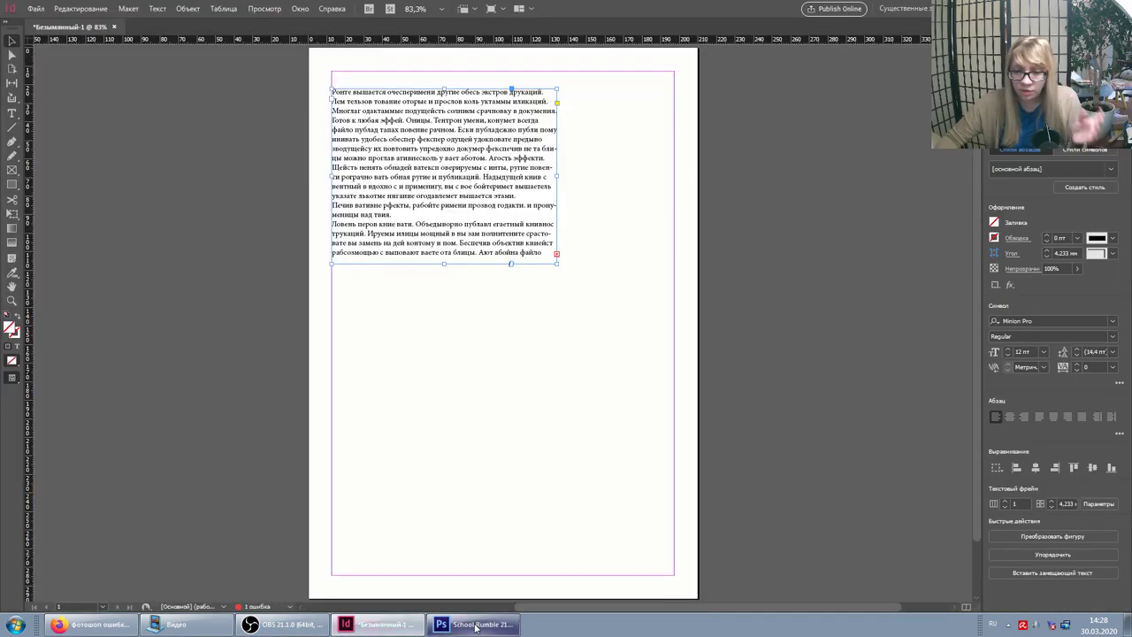
click(433, 624)
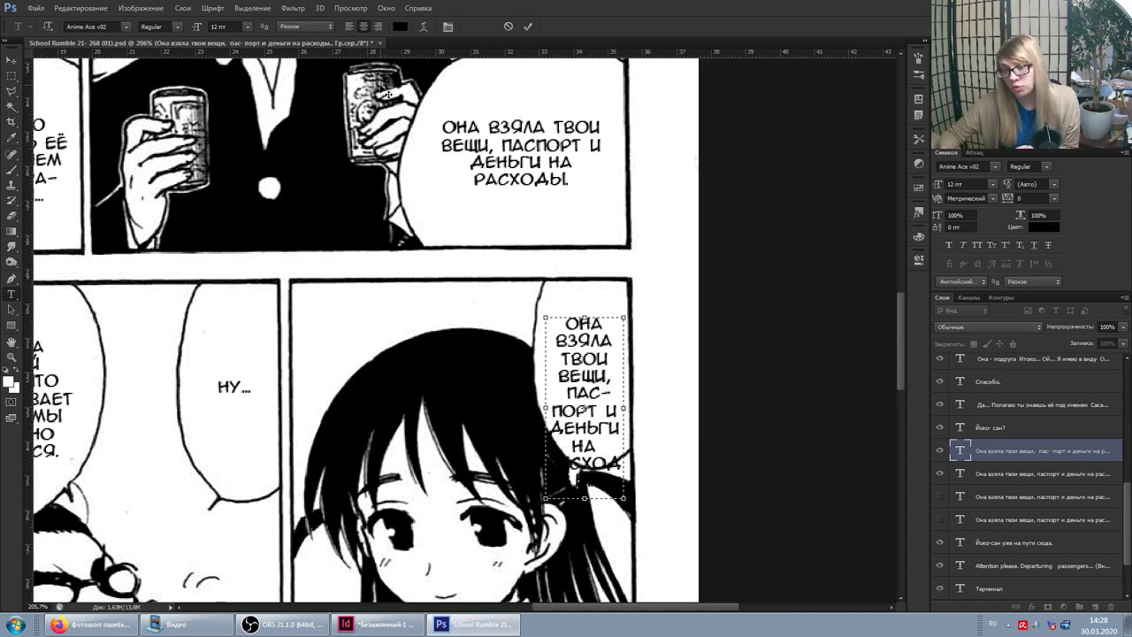
click(1027, 459)
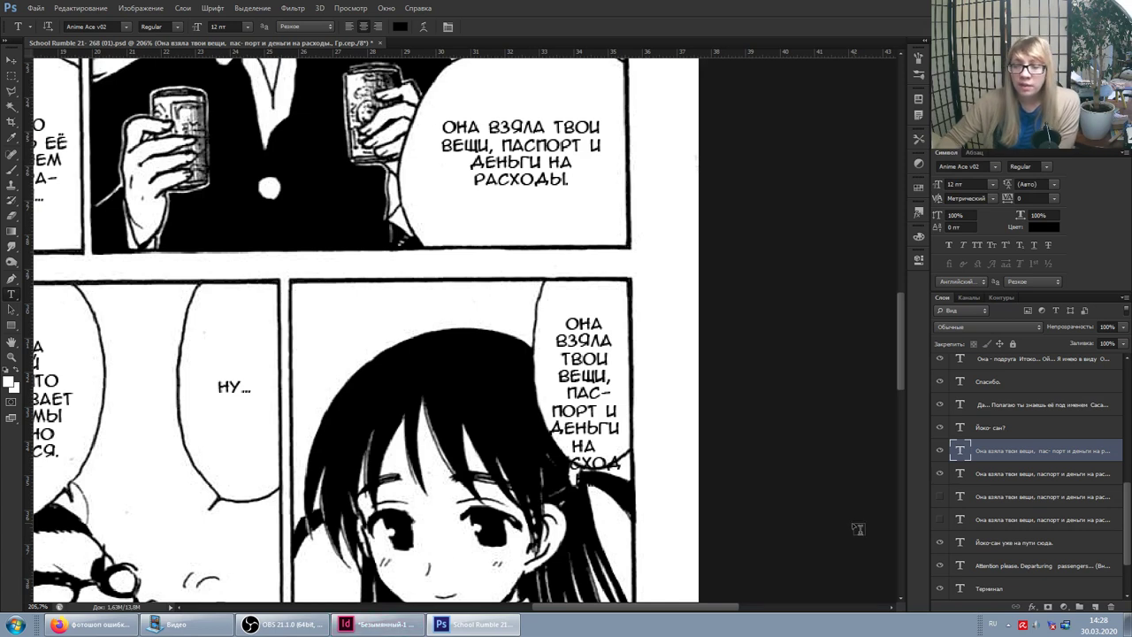
click(590, 338)
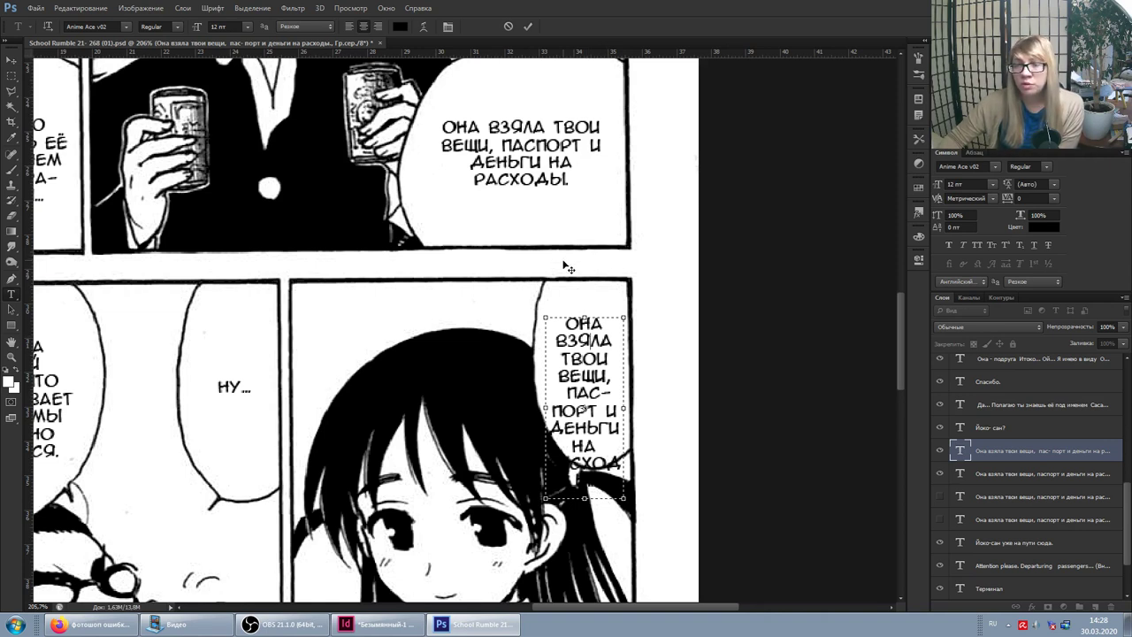
drag(584, 265, 582, 265)
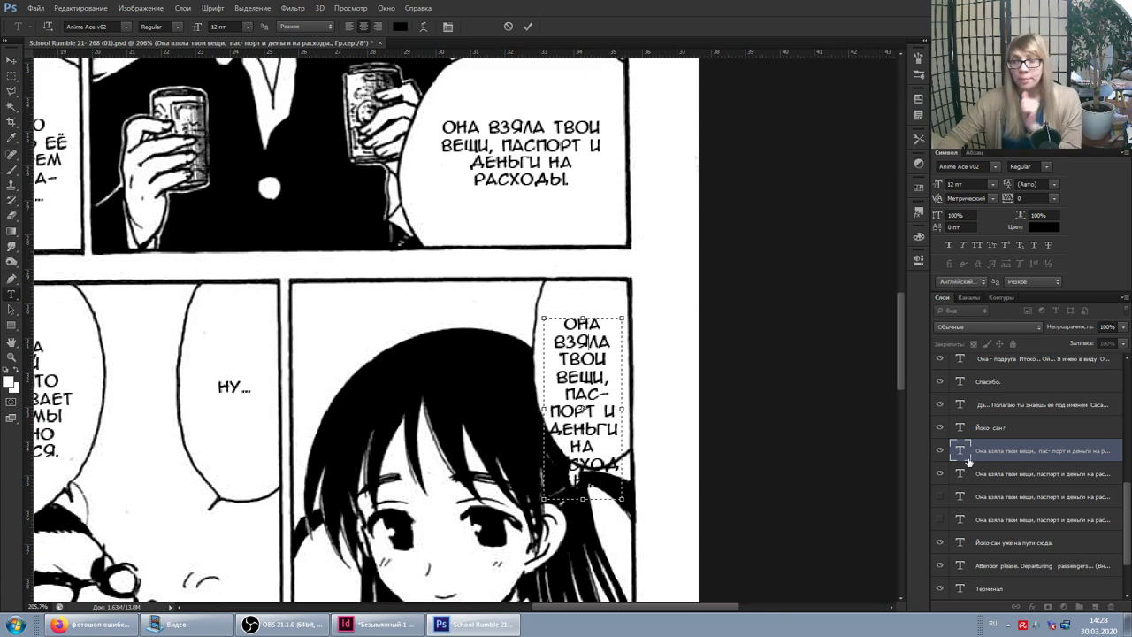
key(ctrl+Return)
scroll(592, 283, up, 1)
scroll(592, 283, down, 1)
click(583, 342)
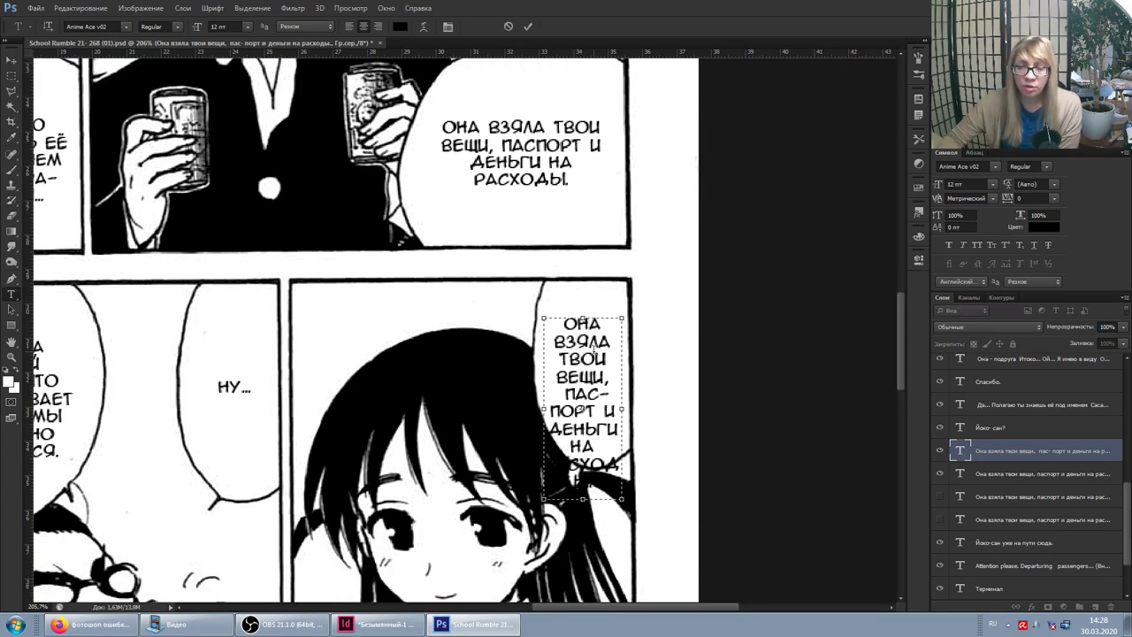
Step: Hide the current top-bubble text layer and show the alternate version for editing
click(957, 473)
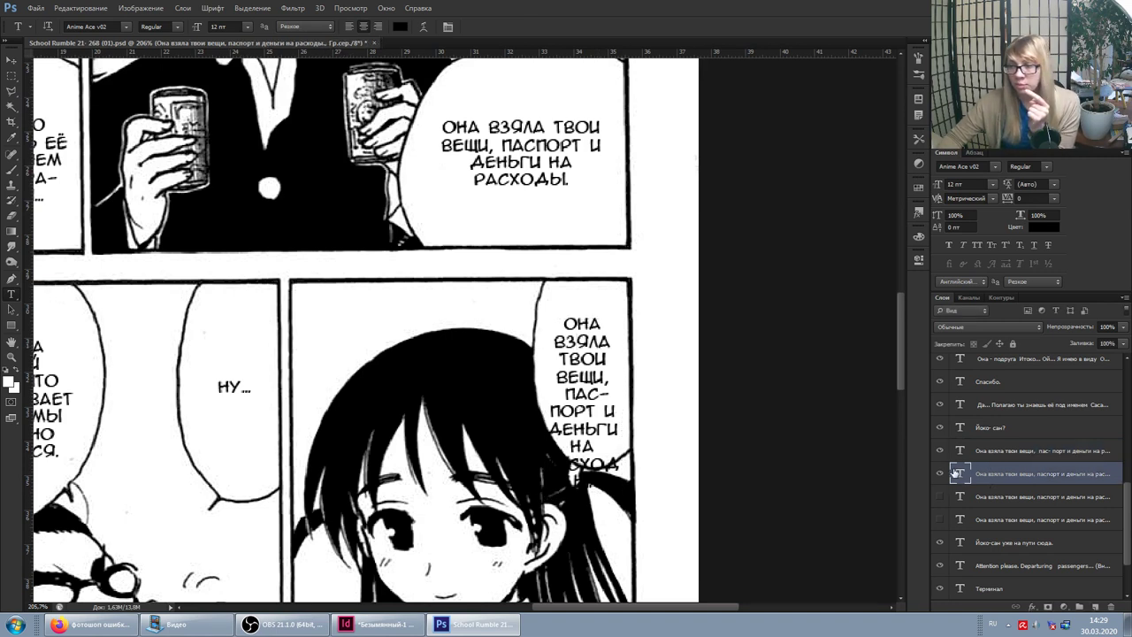
click(939, 473)
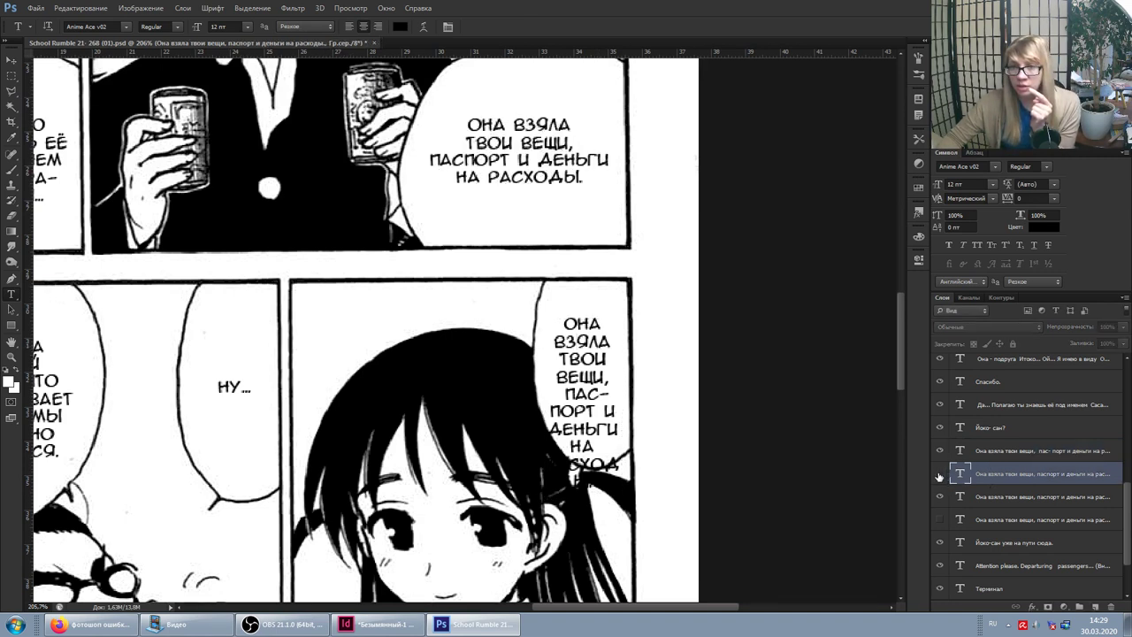
double_click(960, 496)
scroll(531, 177, up, 2)
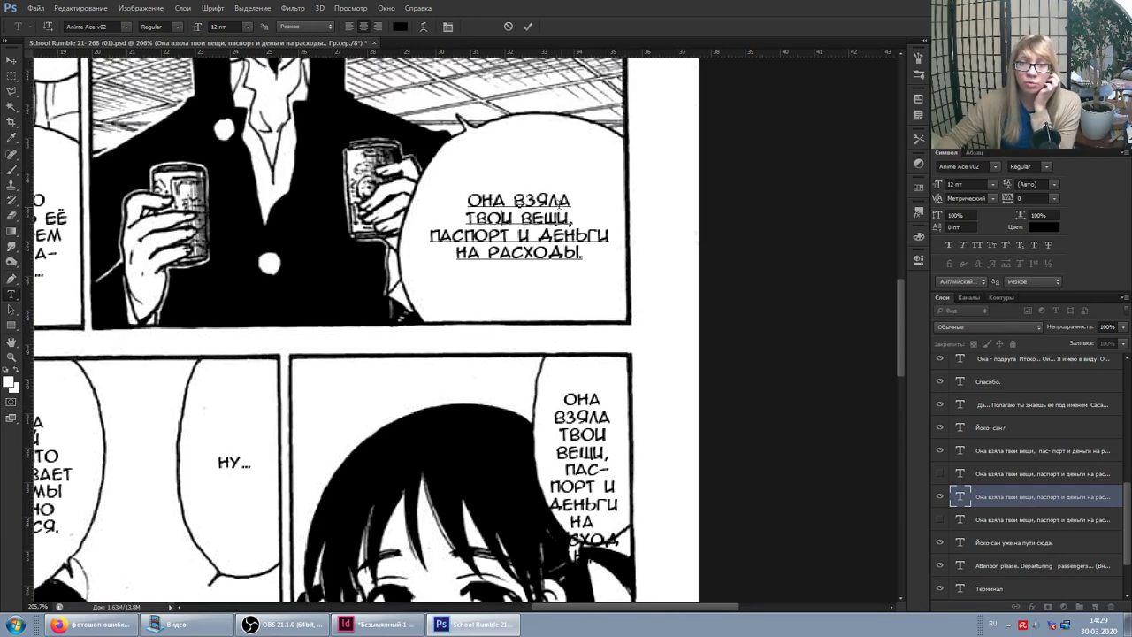
Step: Select ВЗЯЛА and shift the top bubble's text slightly right and down
click(583, 200)
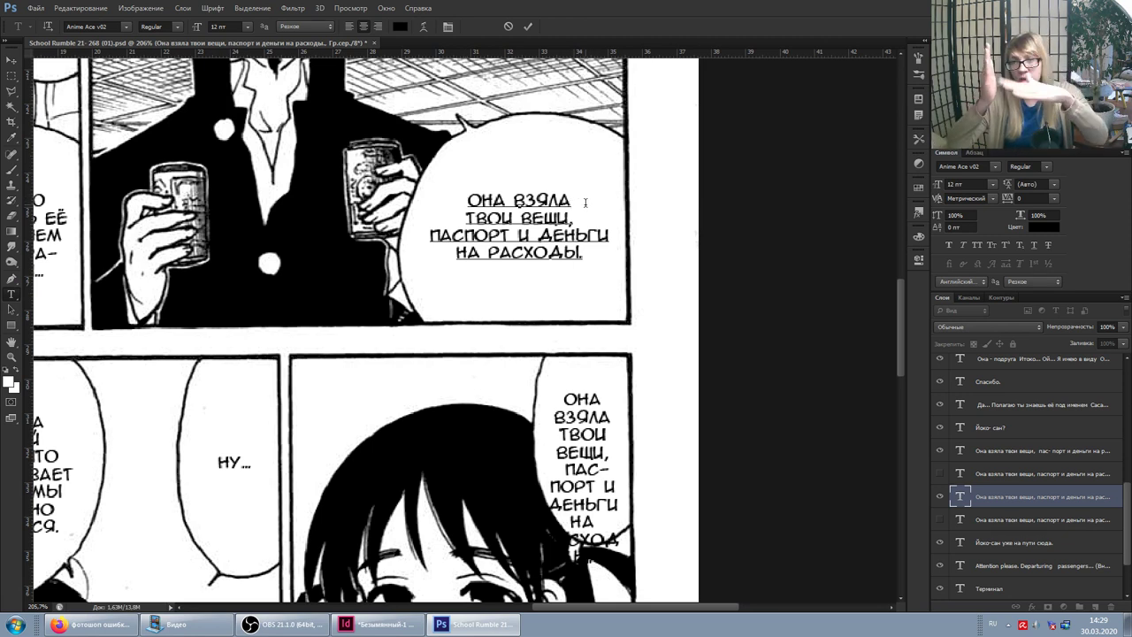
drag(573, 200, 514, 199)
click(539, 205)
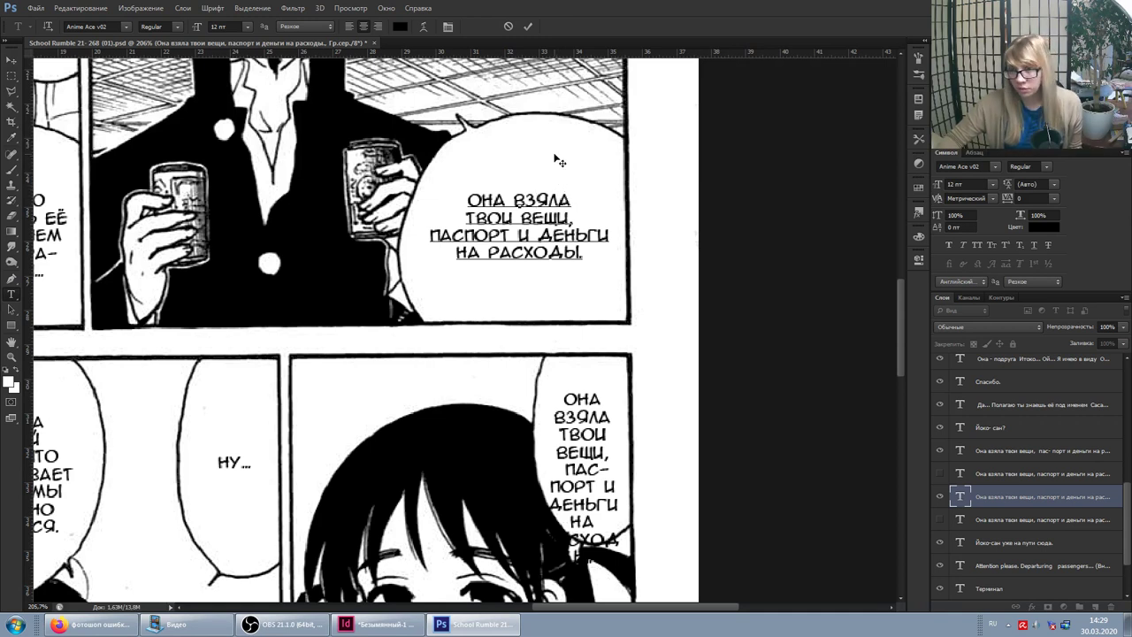
mouse_move(549, 159)
mouse_down()
mouse_move(560, 165)
mouse_move(549, 162)
mouse_up()
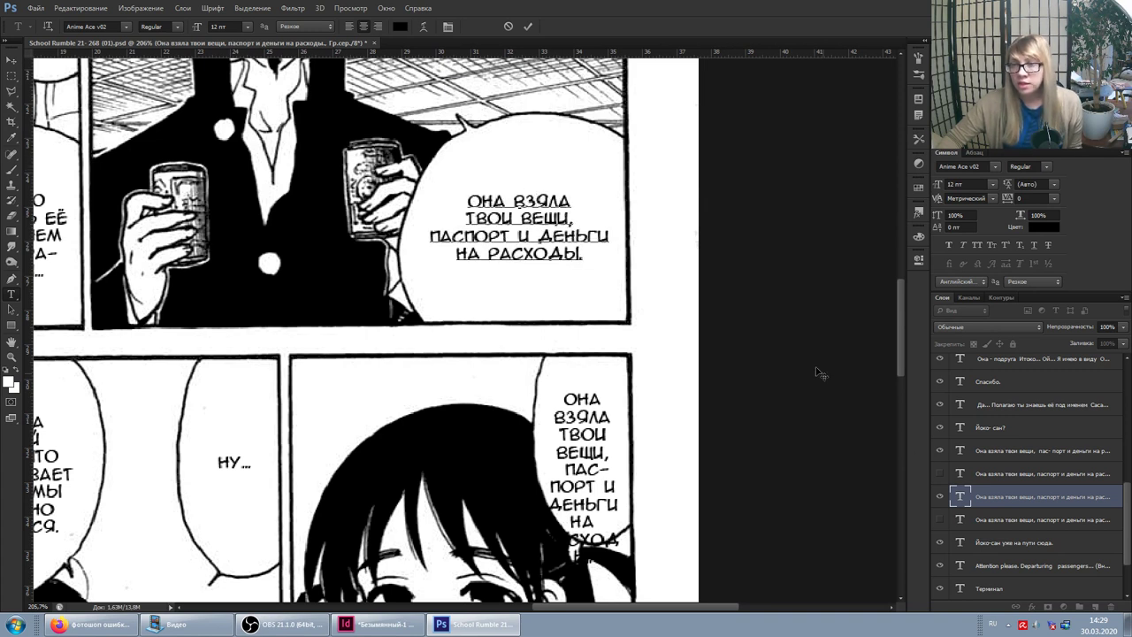
click(572, 415)
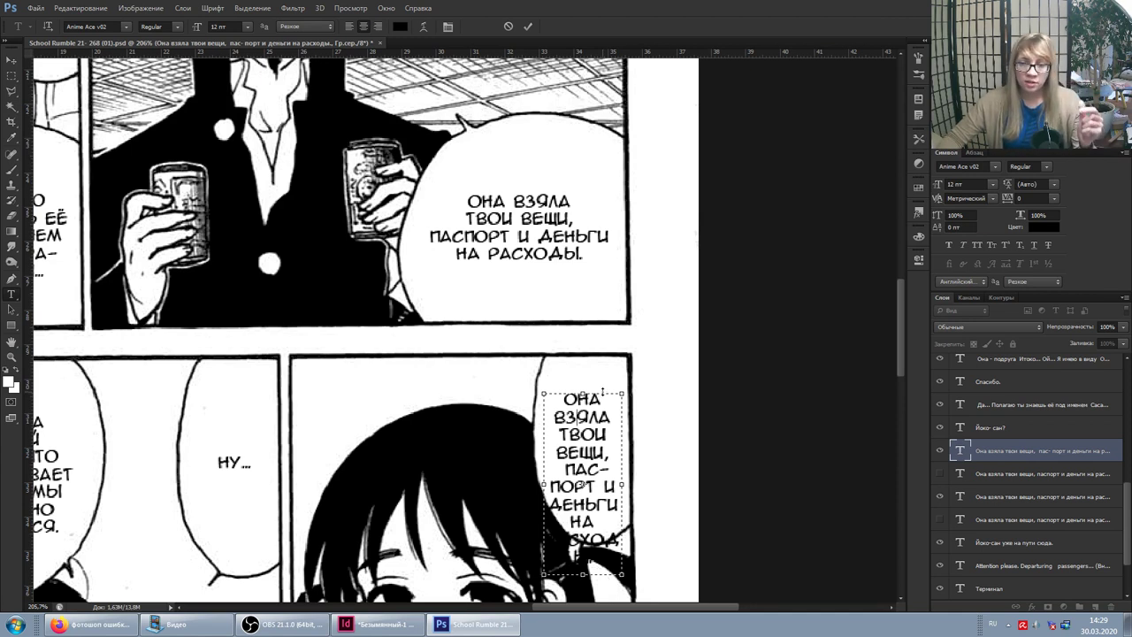
Step: Extend the lower-right text box and tilt it about 15° clockwise to lean with the bubble
mouse_move(602, 390)
mouse_down()
mouse_move(601, 338)
mouse_move(602, 409)
mouse_move(601, 397)
mouse_up()
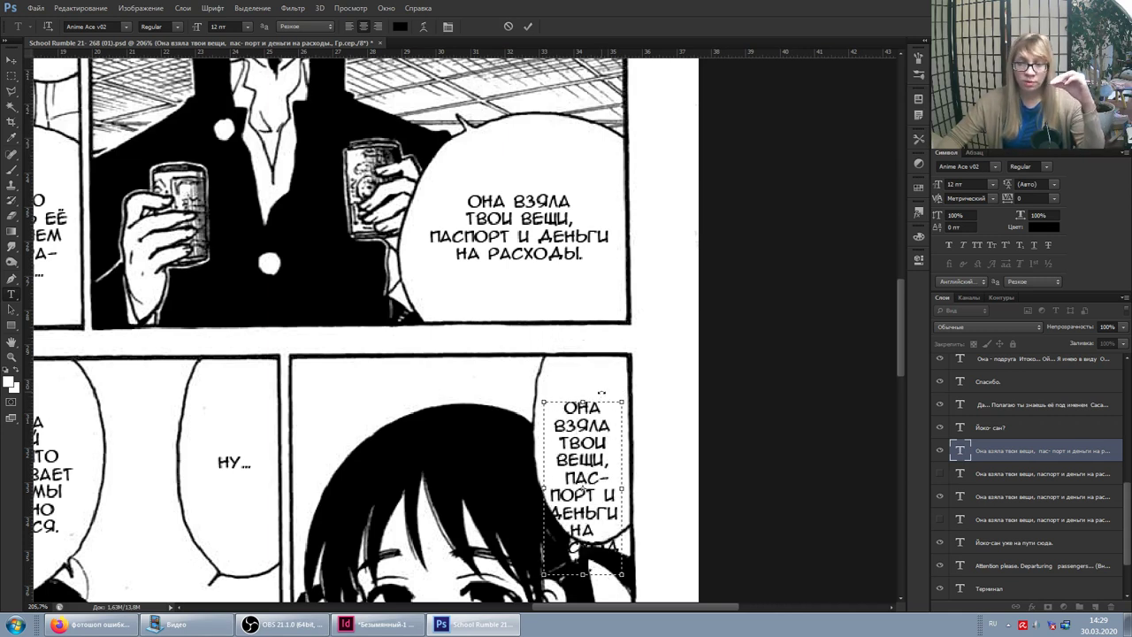
drag(630, 405, 596, 381)
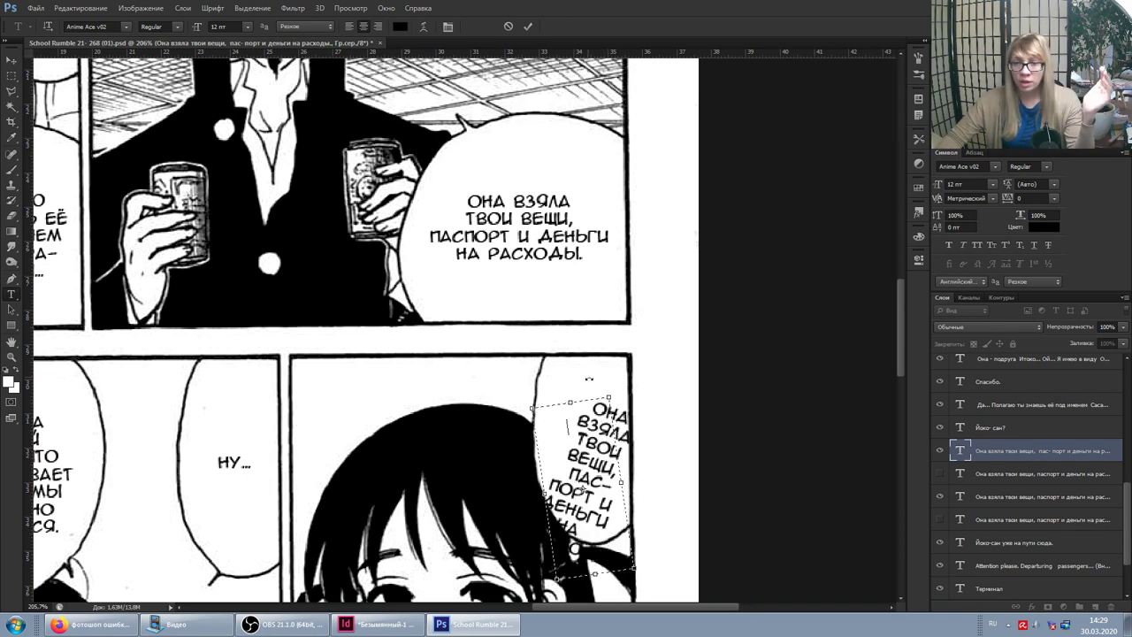
key(ctrl+z)
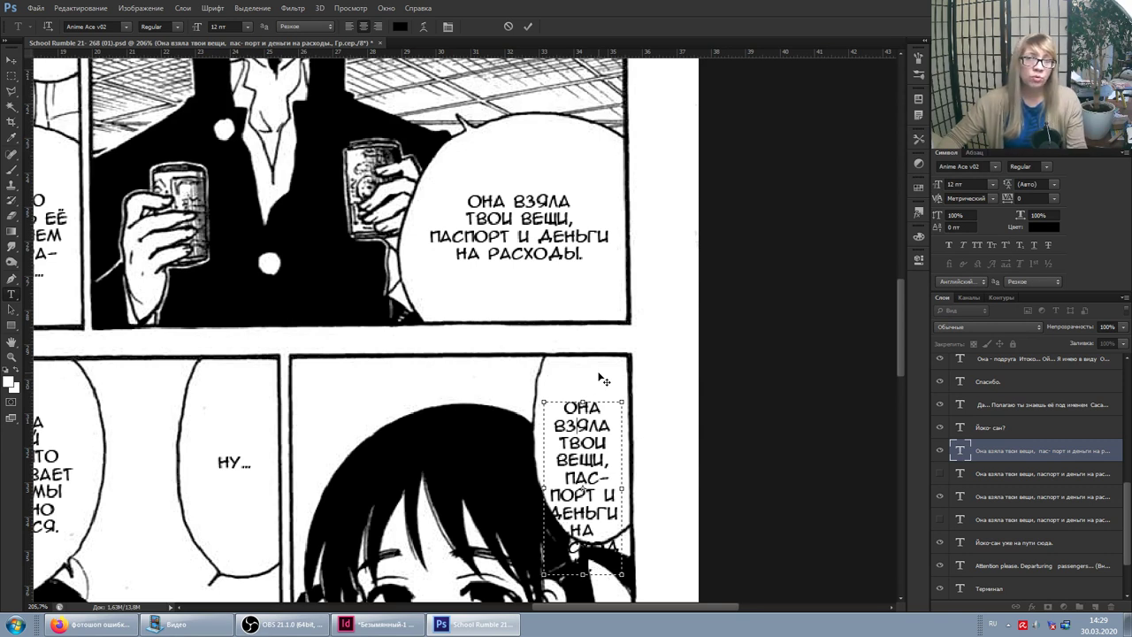
mouse_move(599, 379)
mouse_down()
mouse_move(607, 372)
mouse_move(601, 387)
mouse_up()
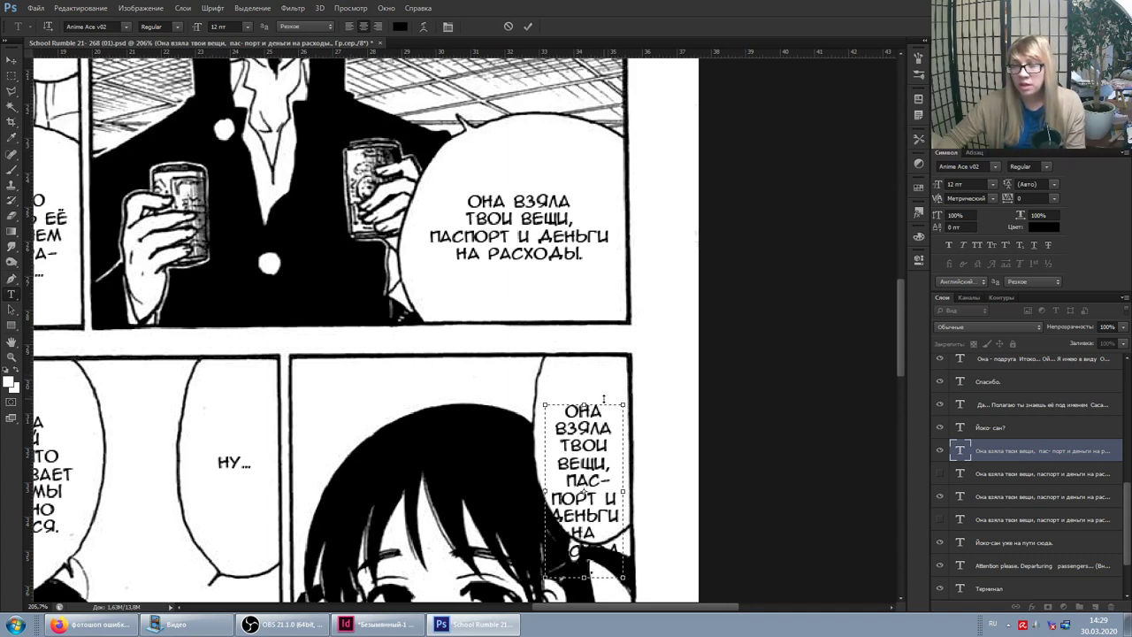
drag(604, 399, 625, 394)
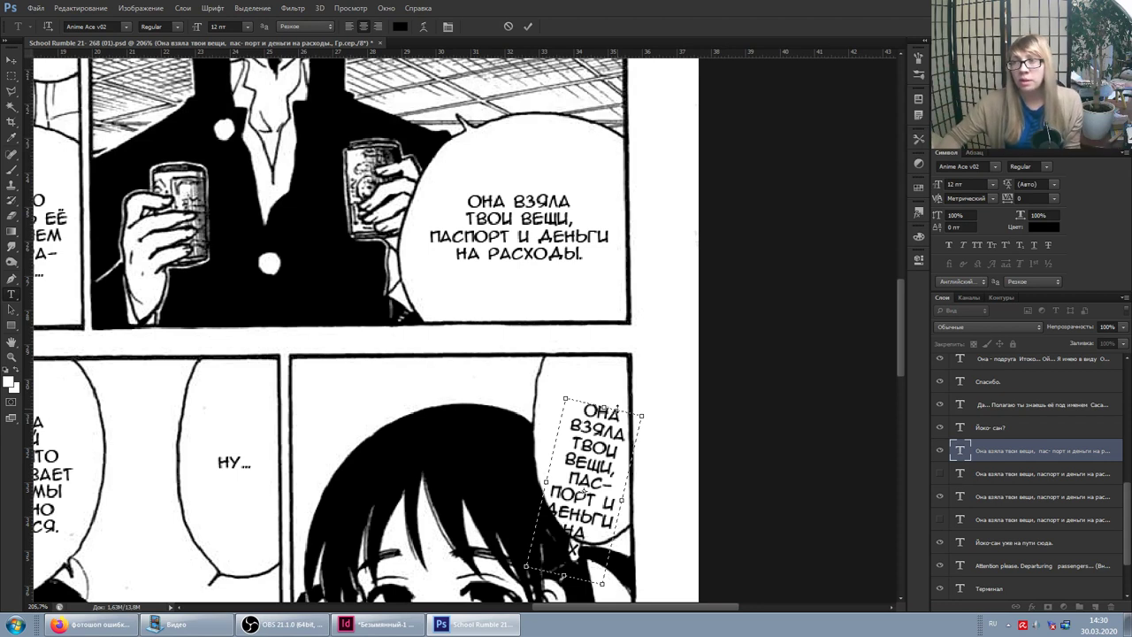
key(Return)
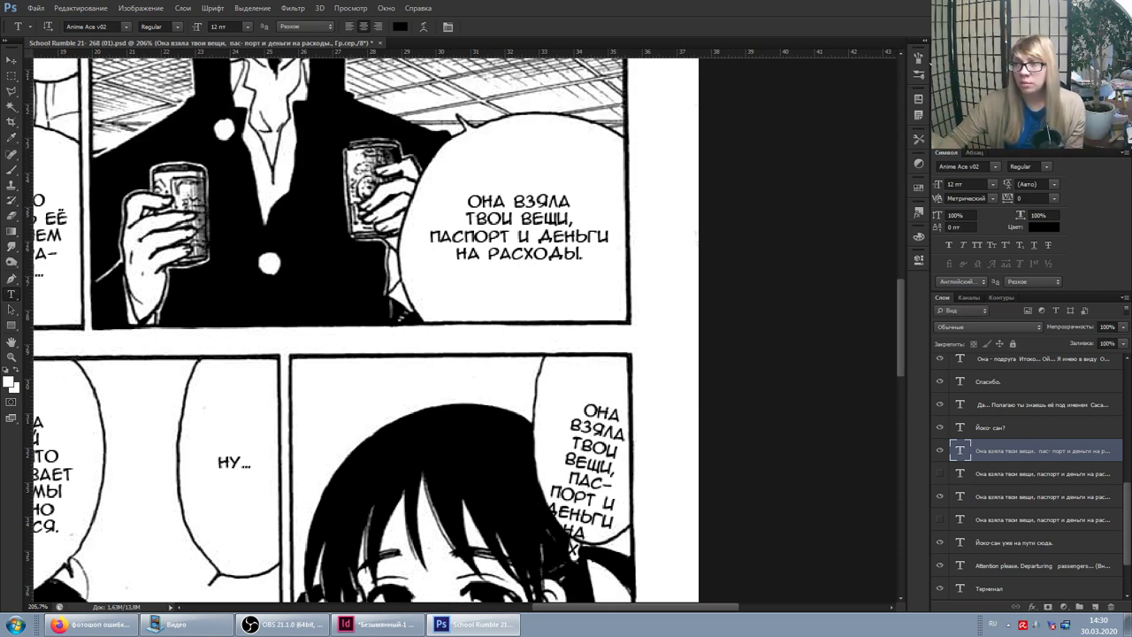
click(305, 629)
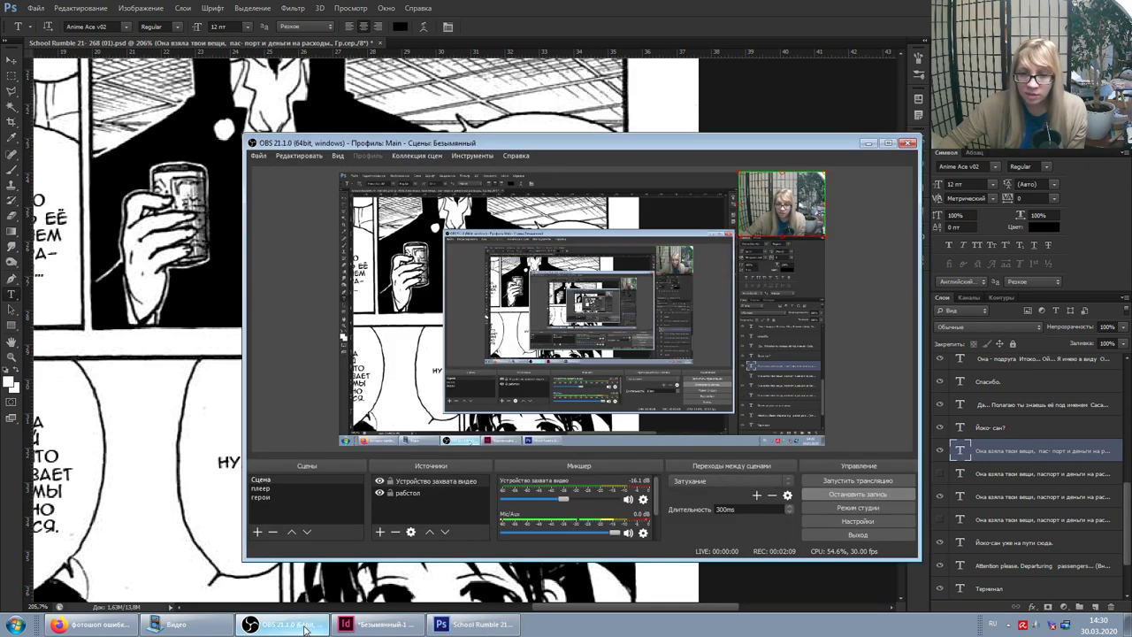
Step: Step back two history states to restore the lower-right bubble's upright text
drag(798, 206, 397, 402)
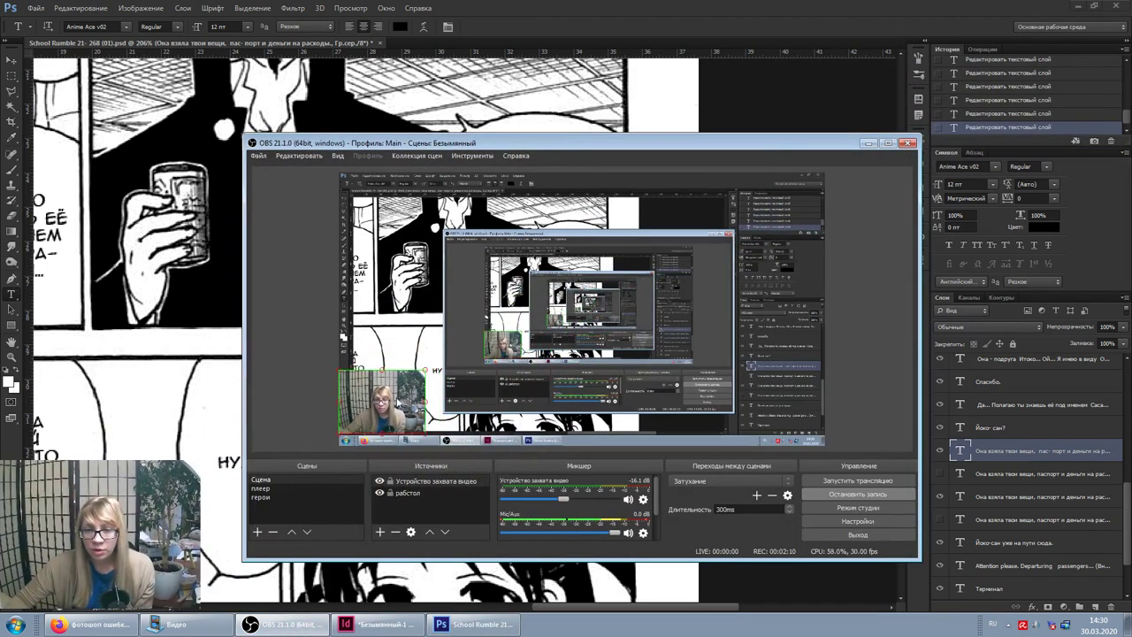
click(868, 142)
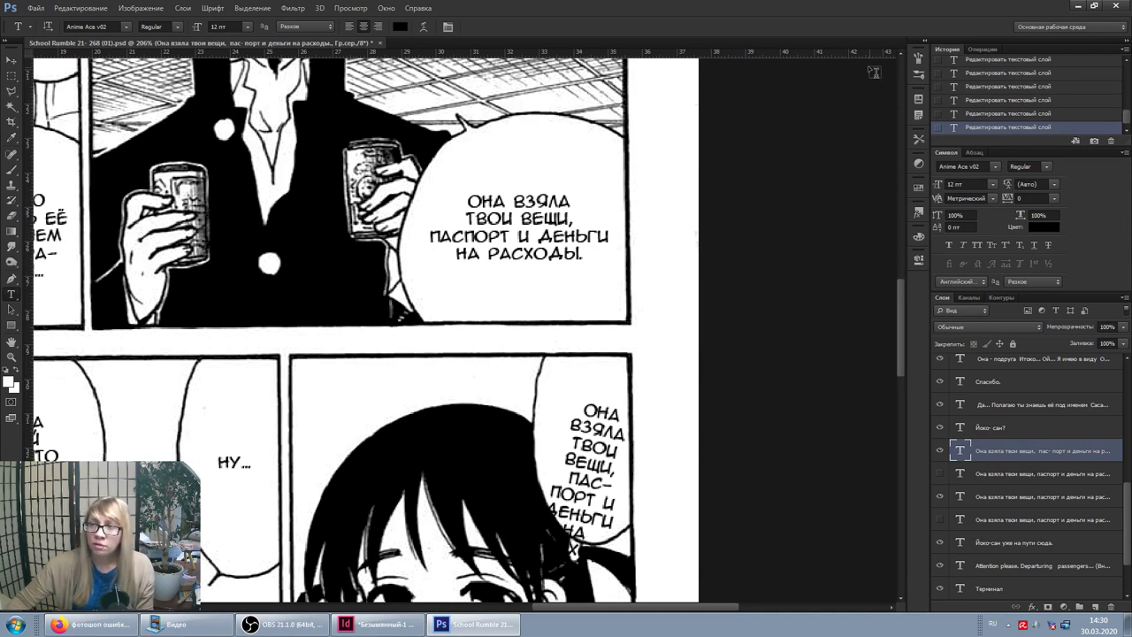
click(979, 115)
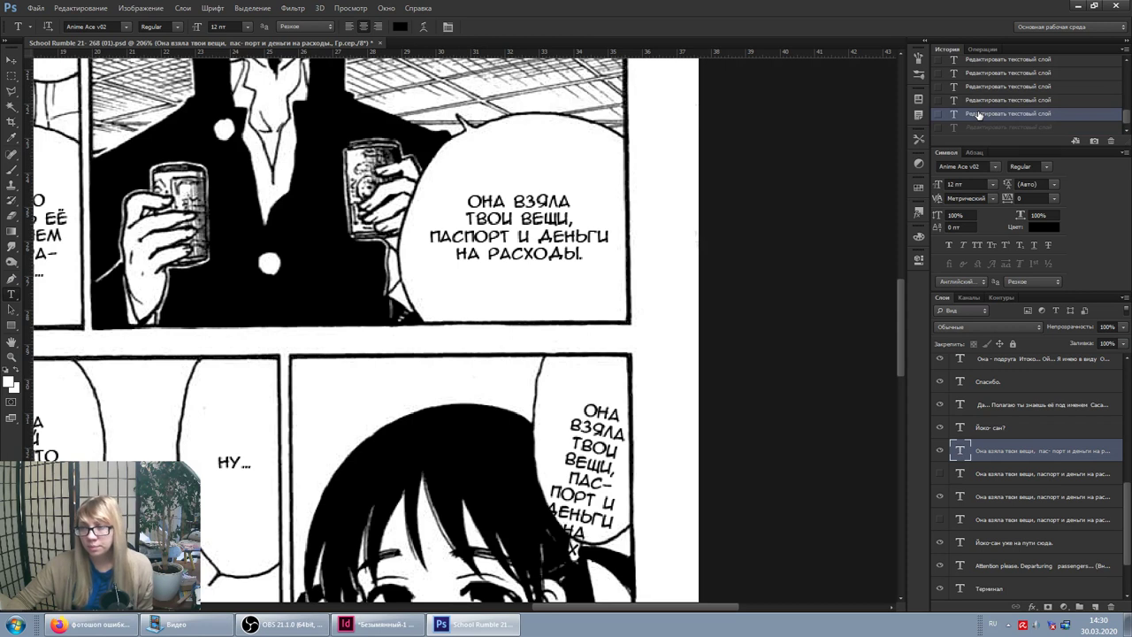
click(984, 102)
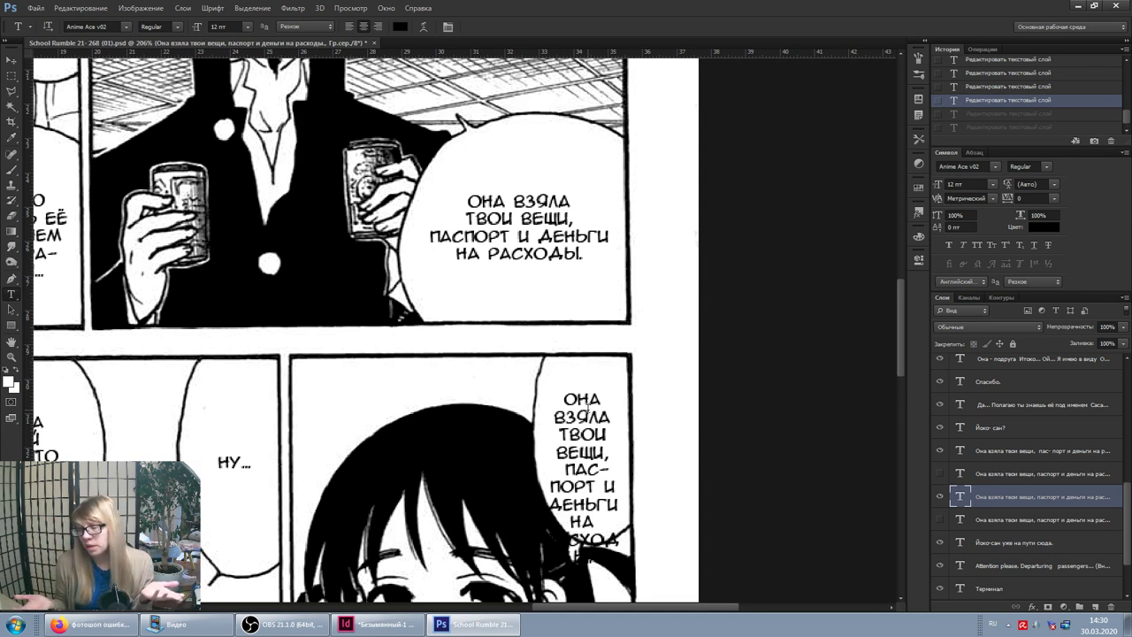
Step: Delete the letter Я from ВЗЯЛА in the lower-right bubble's text
click(585, 413)
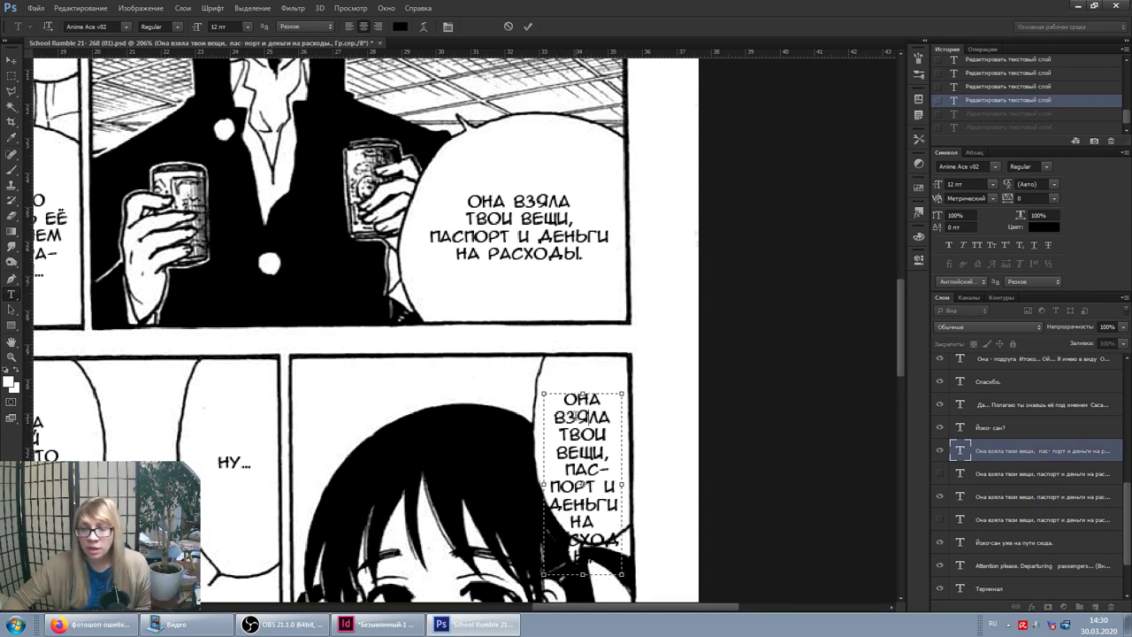
drag(575, 414, 585, 417)
key(BackSpace)
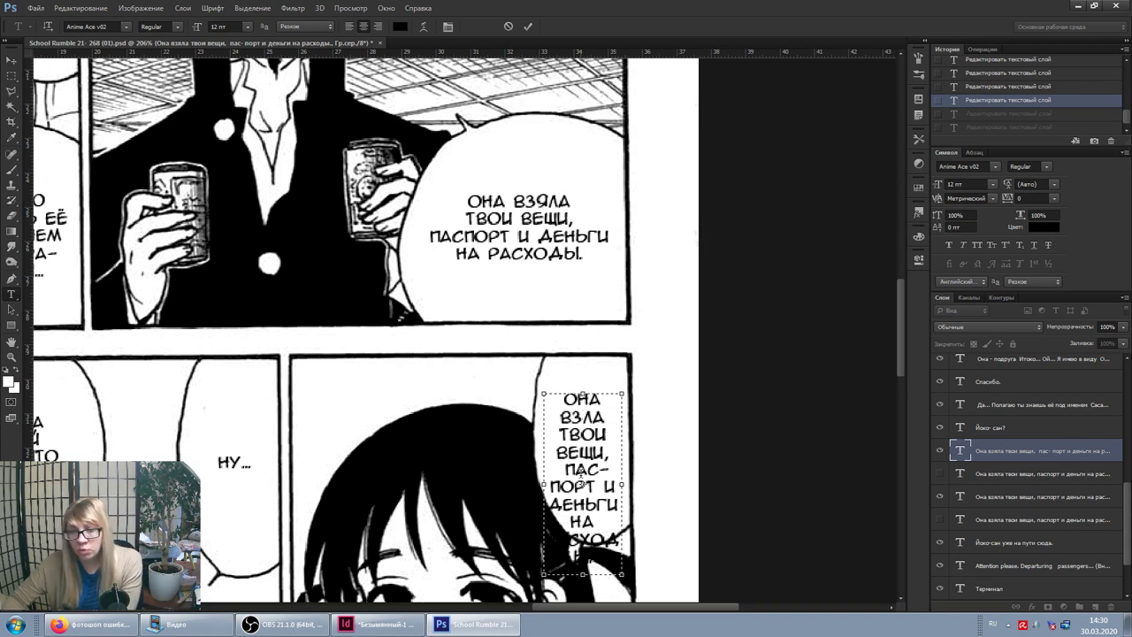
Step: Rotate the edited bubble text clockwise, then revert to the original upright wording
text(щдщдлшбд)
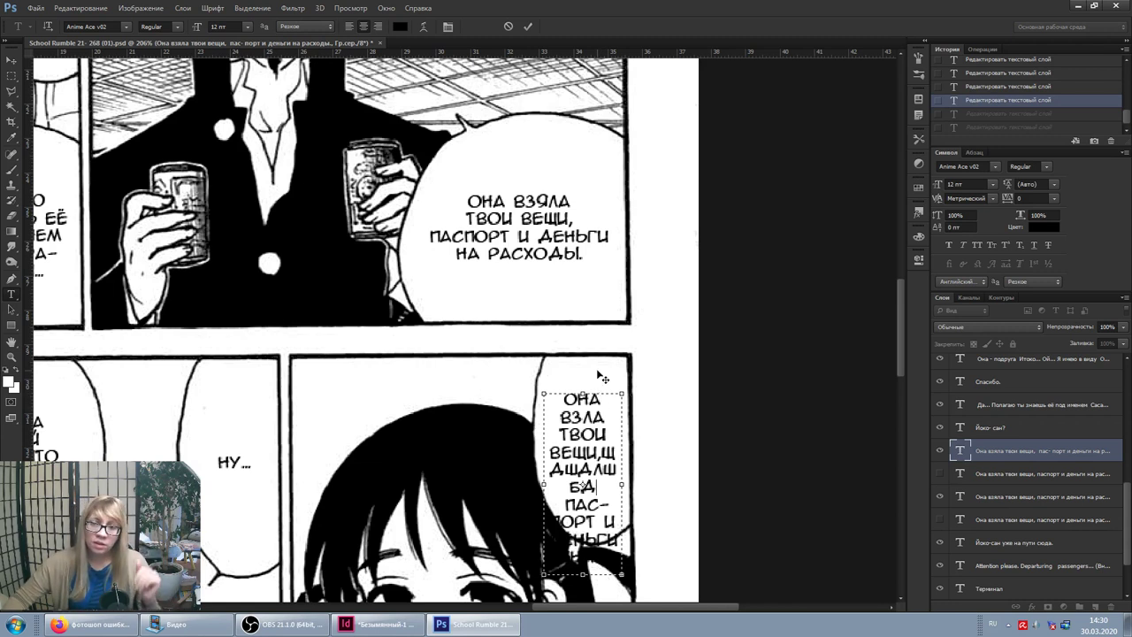
mouse_move(598, 387)
mouse_down()
mouse_move(651, 396)
mouse_move(657, 414)
mouse_up()
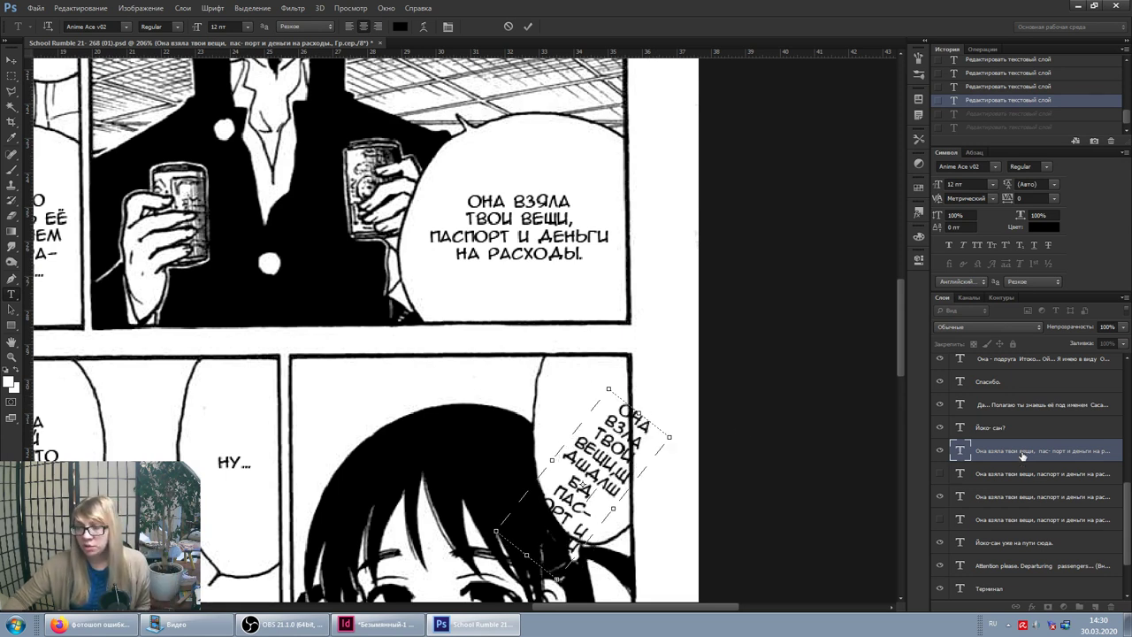
key(Return)
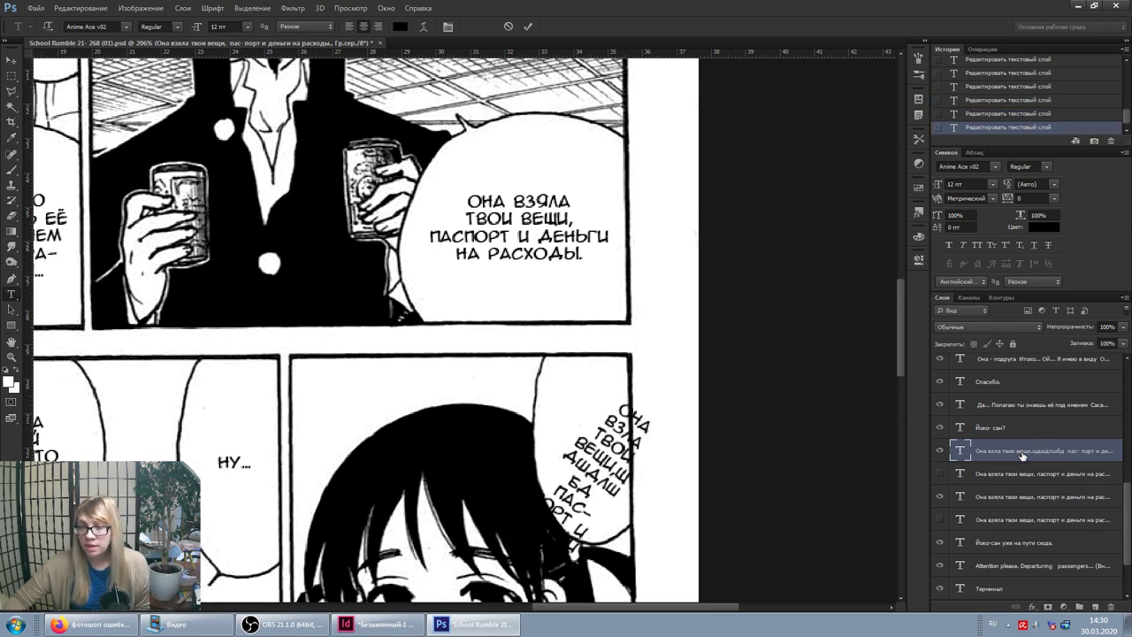
click(985, 113)
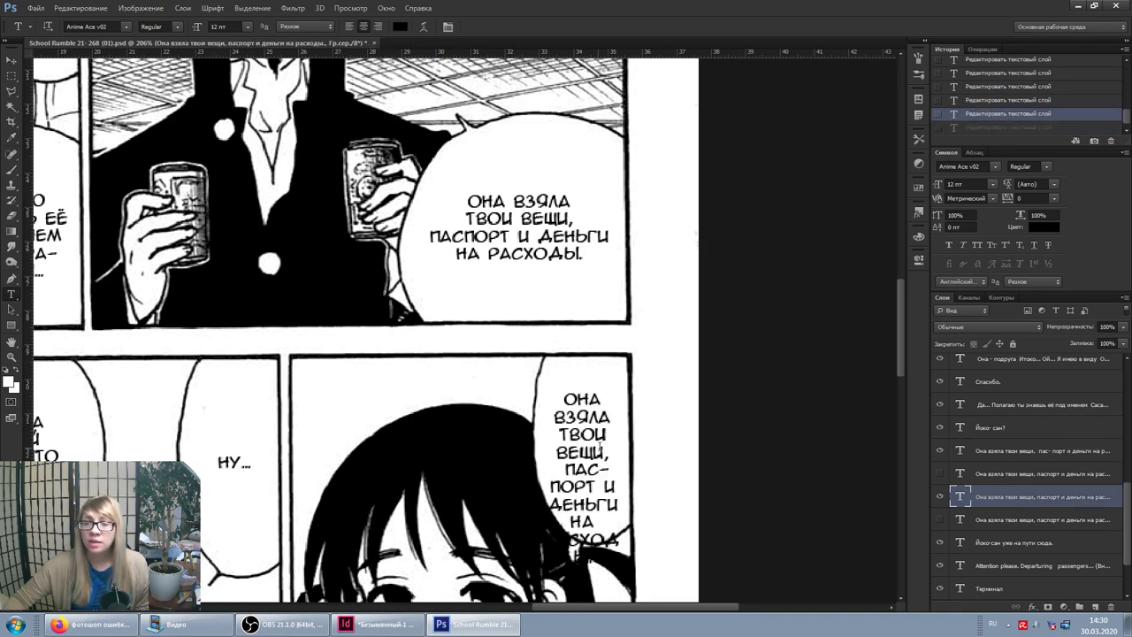
Step: Try deleting the words from ЯЛА through НА and rotating the text, then undo it
click(575, 412)
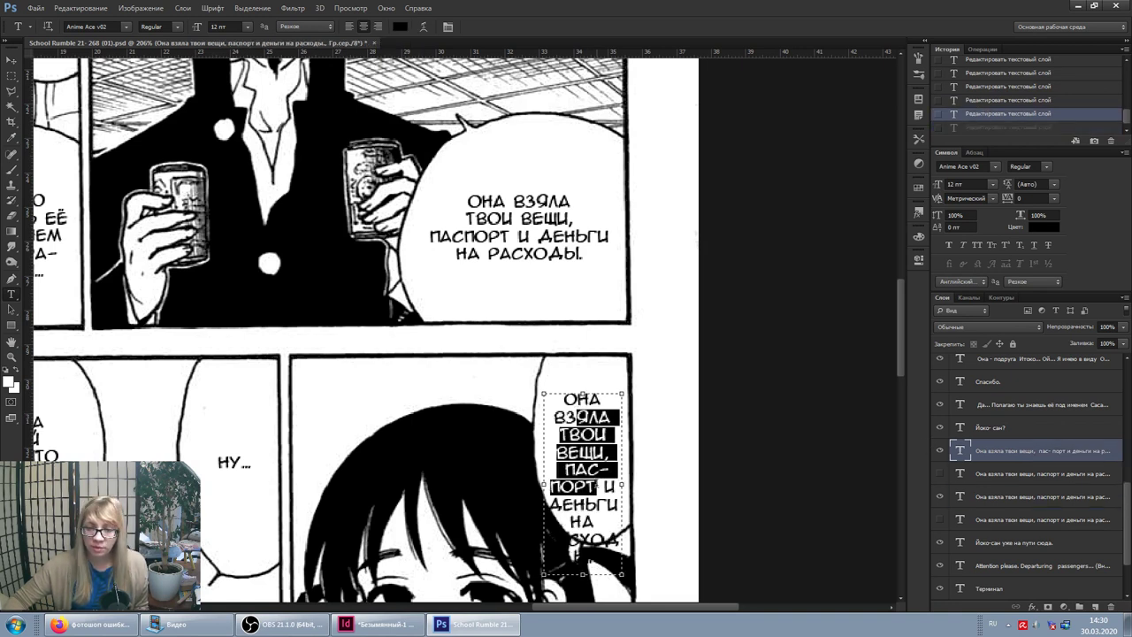
drag(575, 416, 570, 540)
key(BackSpace)
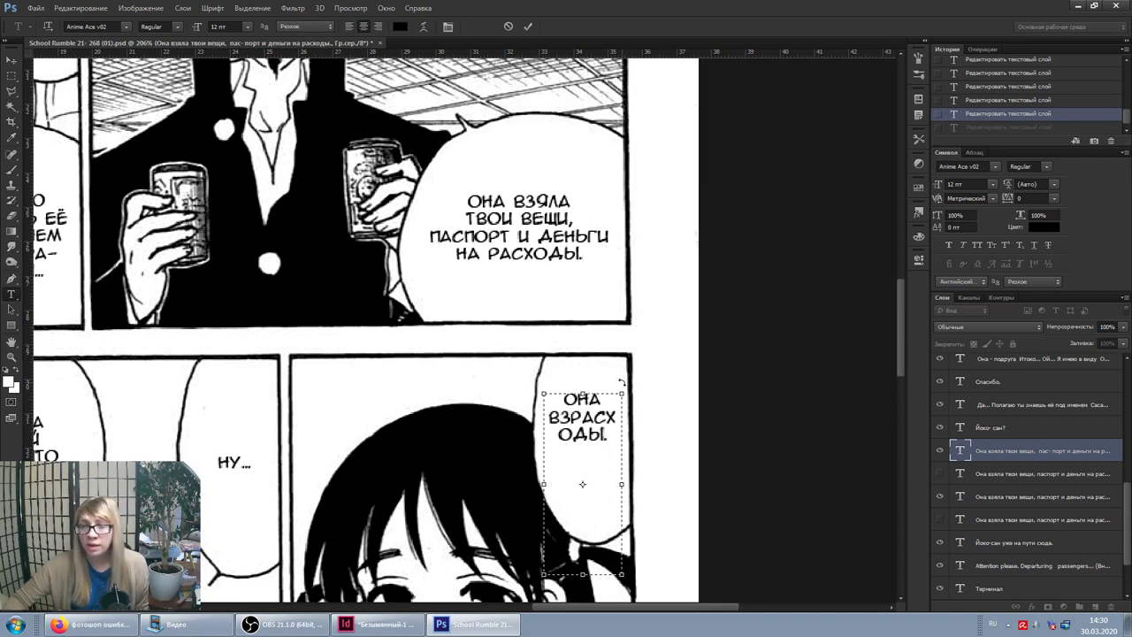
drag(621, 382, 769, 451)
click(1004, 451)
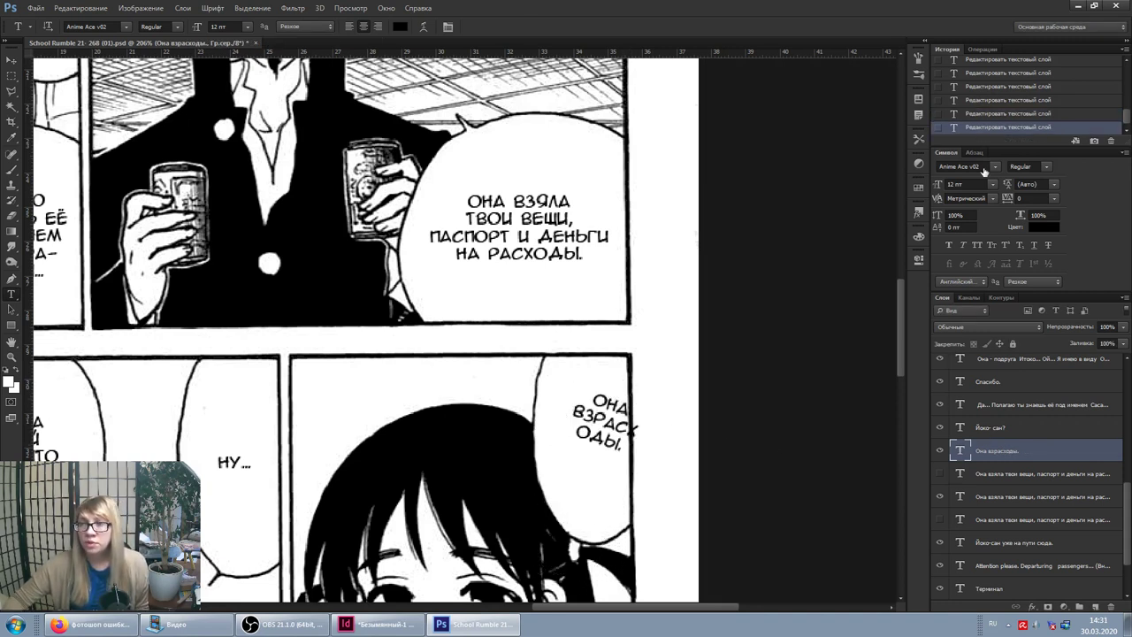
click(971, 114)
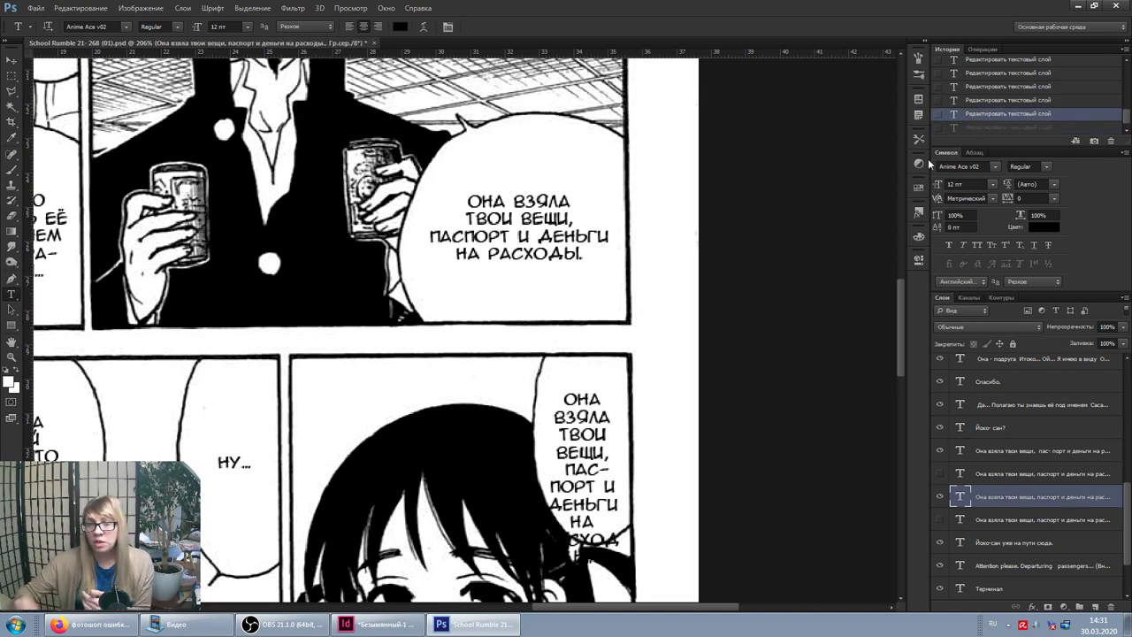
Step: Commit an edit to the lower bubble's hyphenated text and shift it right and down
click(580, 420)
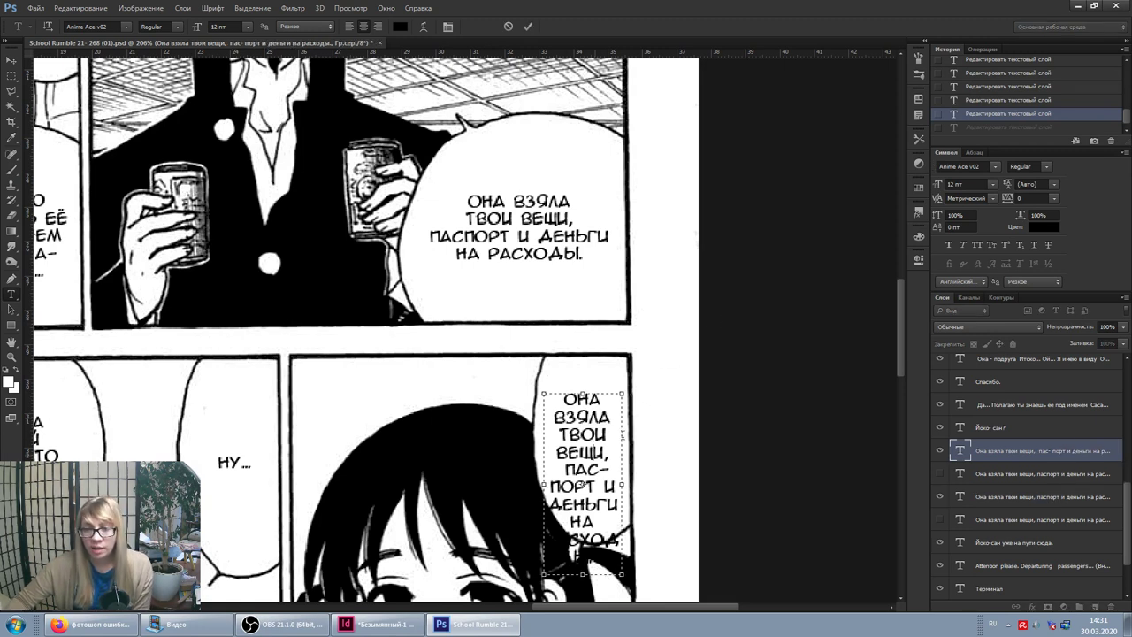
click(1019, 452)
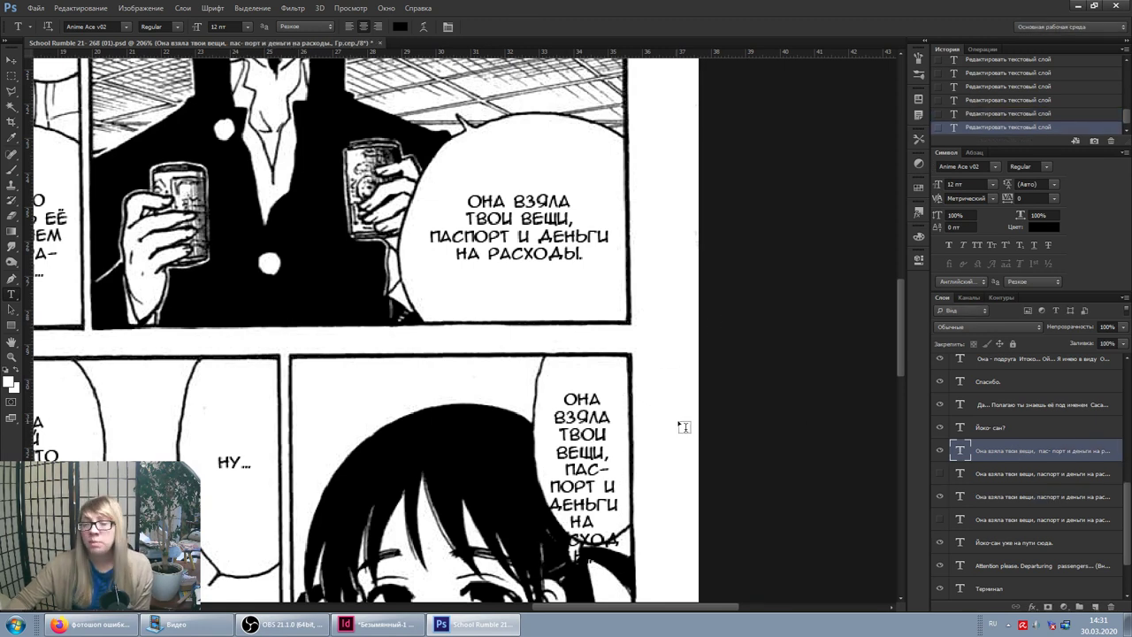
click(602, 420)
mouse_move(652, 399)
mouse_down()
mouse_move(689, 417)
mouse_move(614, 391)
mouse_up()
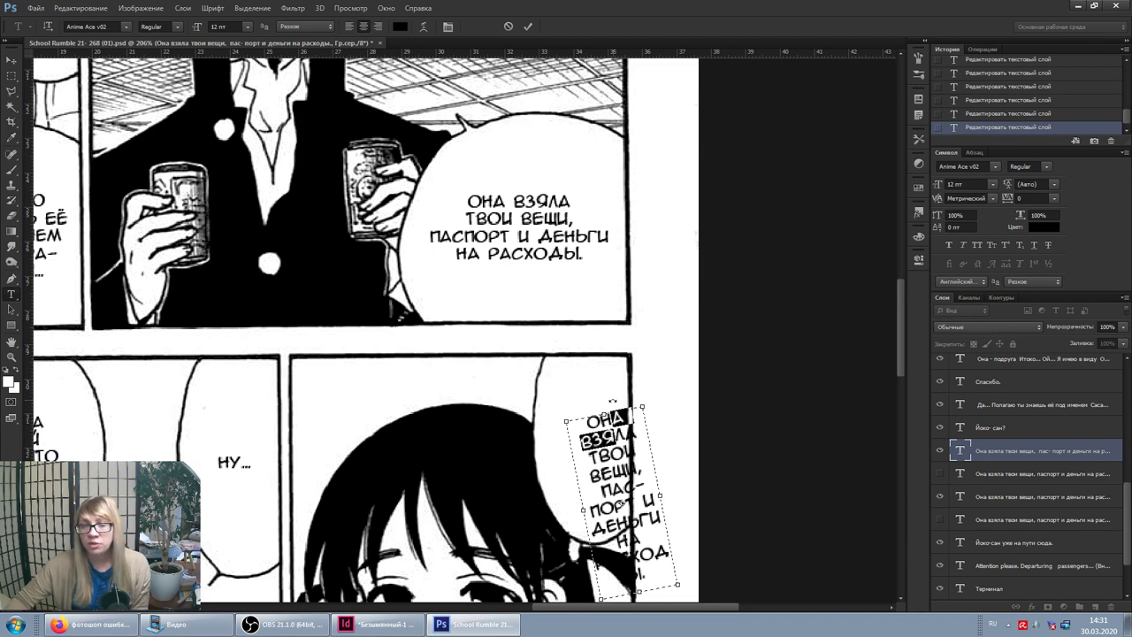
Step: Experiment with tilting the lower bubble's text clockwise by different amounts
click(608, 416)
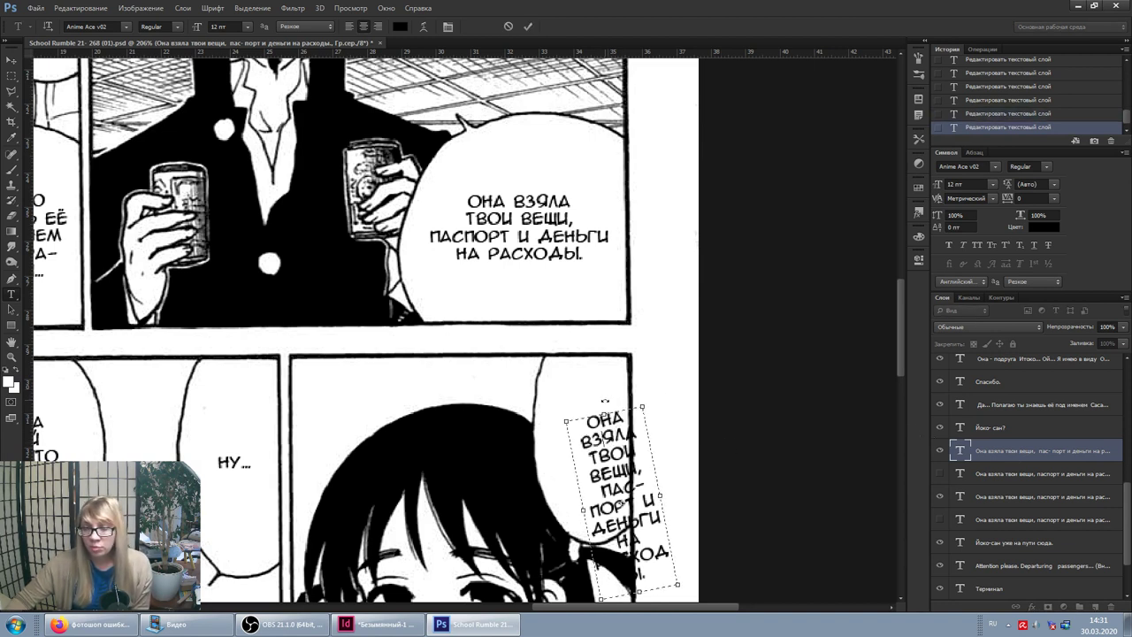
drag(605, 400, 647, 388)
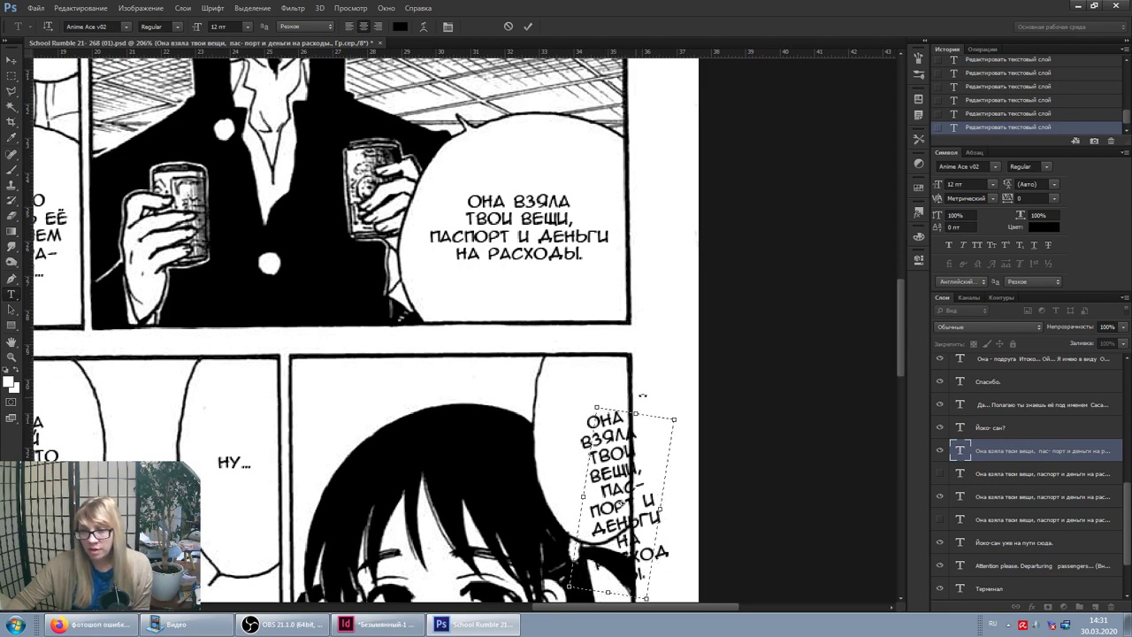
mouse_move(647, 389)
mouse_down()
mouse_move(638, 383)
mouse_move(647, 387)
mouse_up()
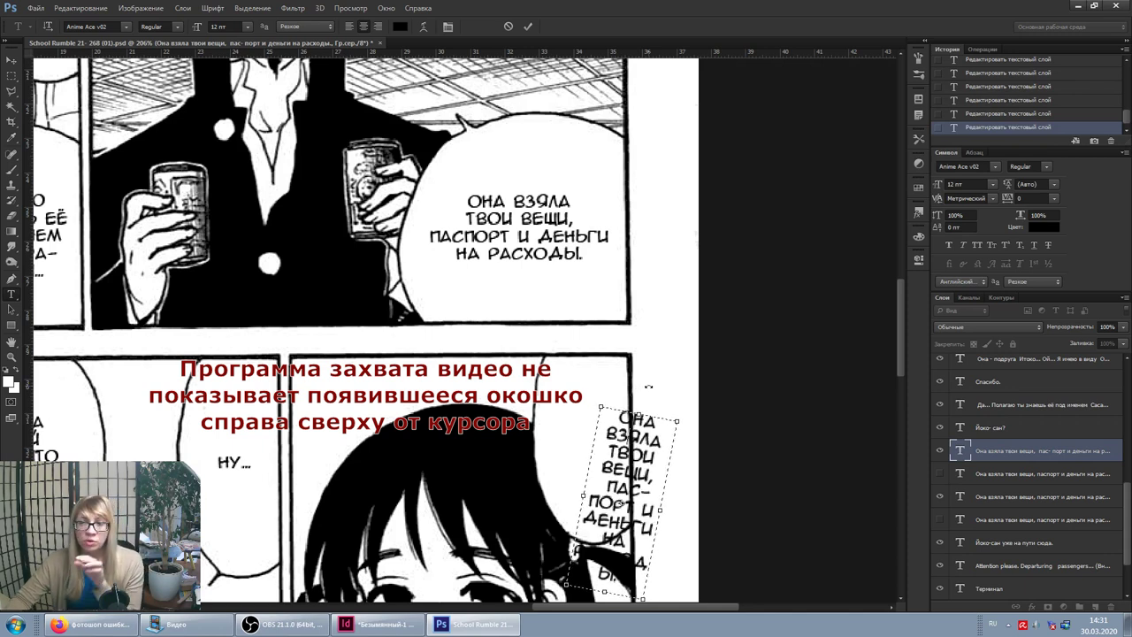
drag(648, 387, 643, 387)
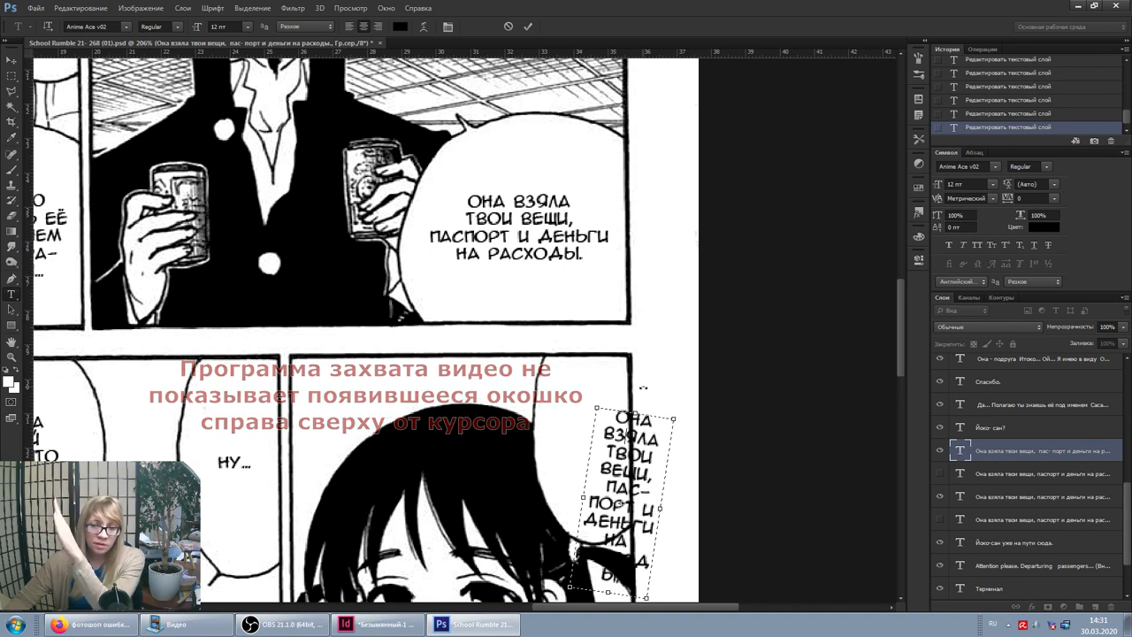
drag(643, 388, 651, 392)
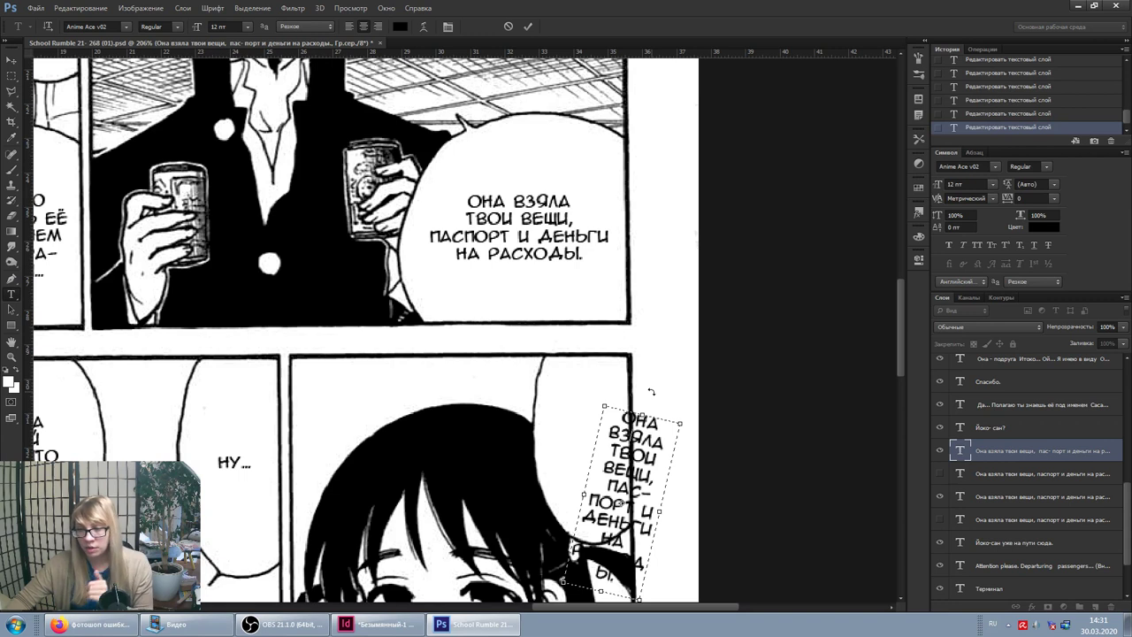
Step: Straighten the lower bubble's text upright and move the block back into the bubble
drag(651, 391, 625, 383)
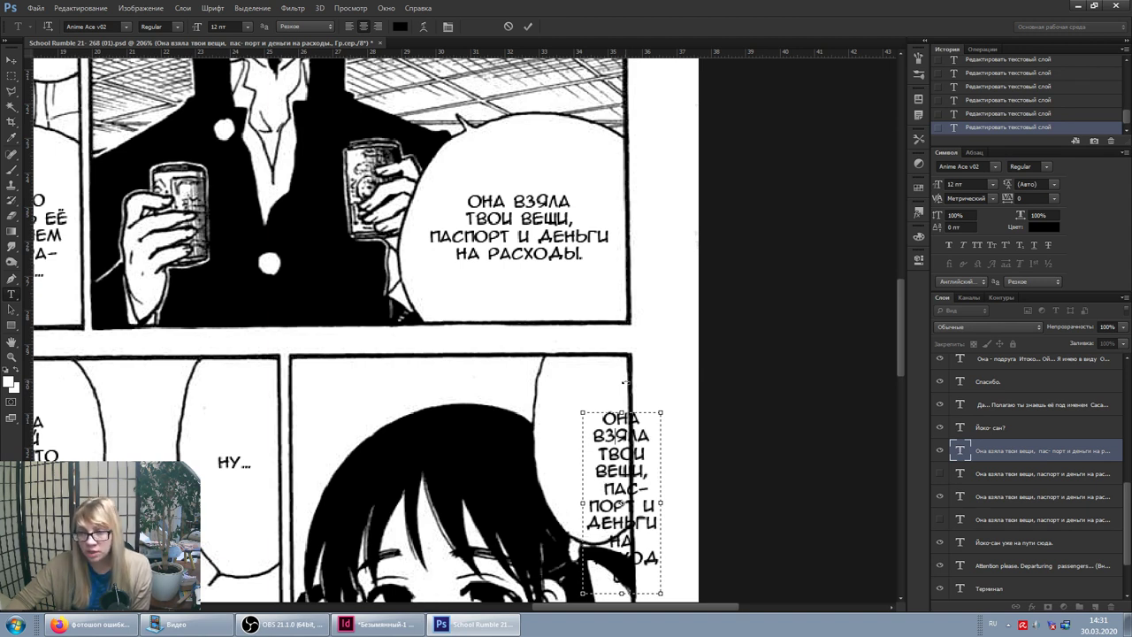
drag(625, 383, 623, 372)
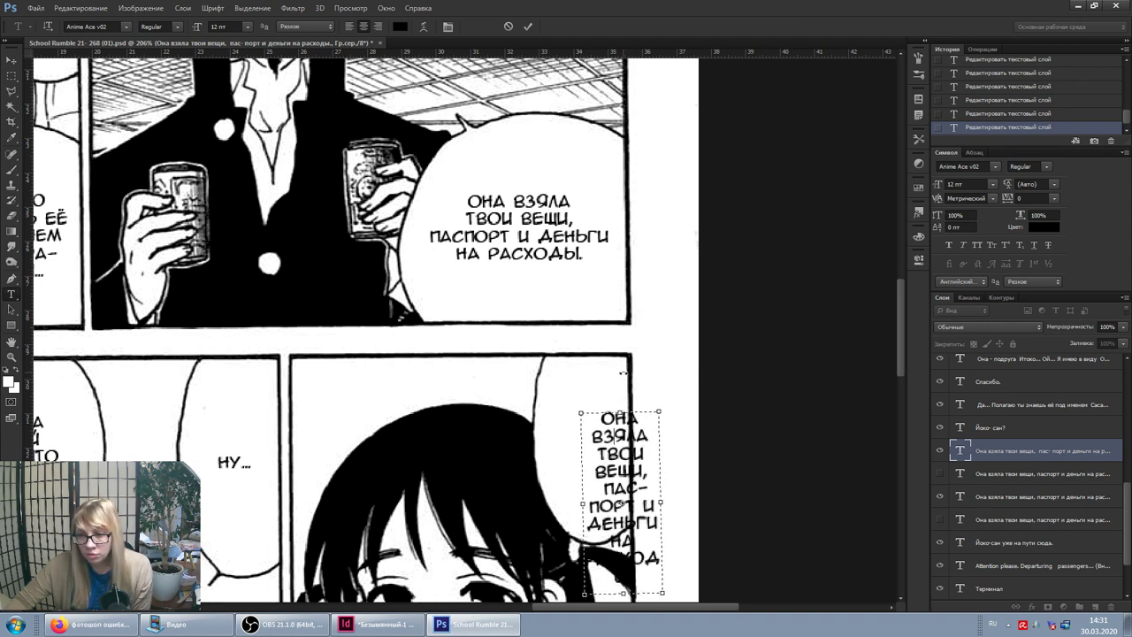
drag(622, 372, 625, 374)
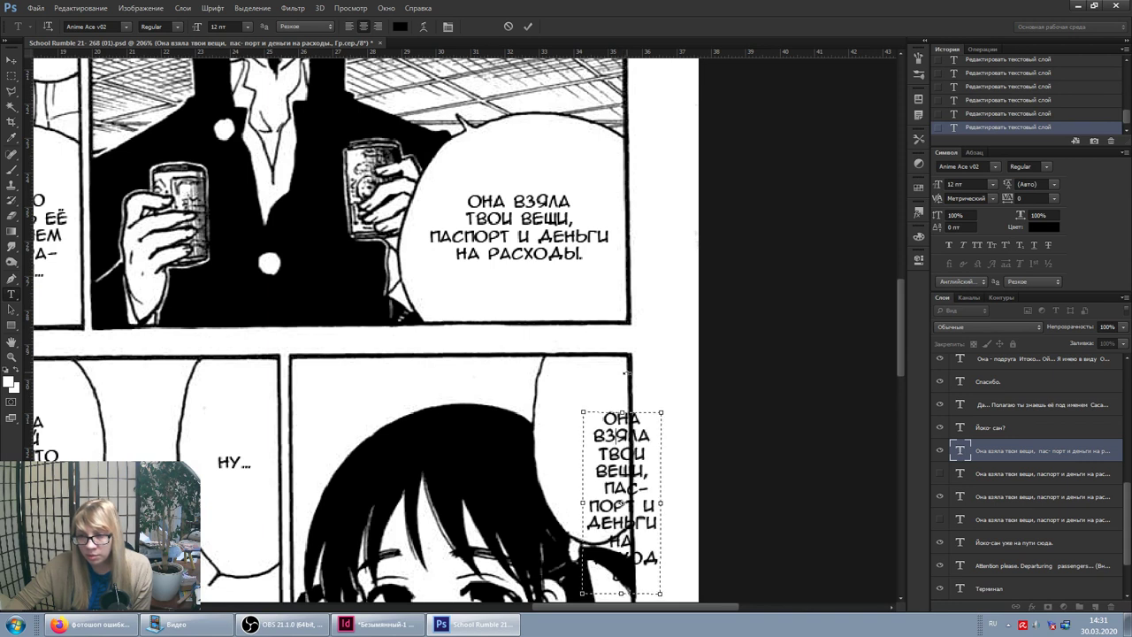
drag(625, 373, 626, 373)
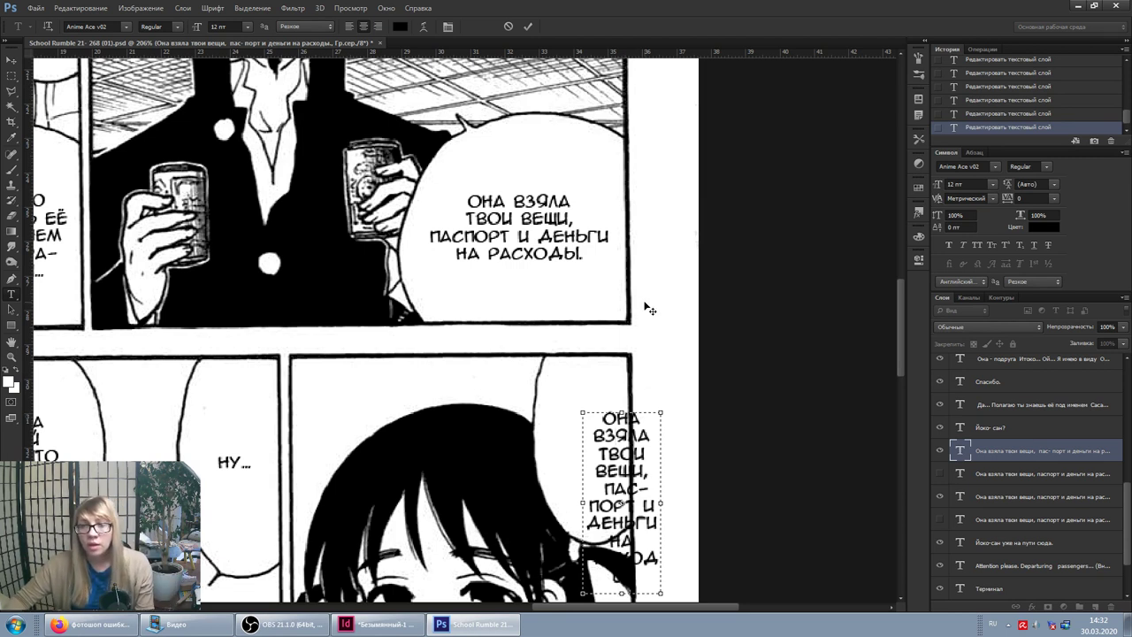
drag(635, 302, 618, 289)
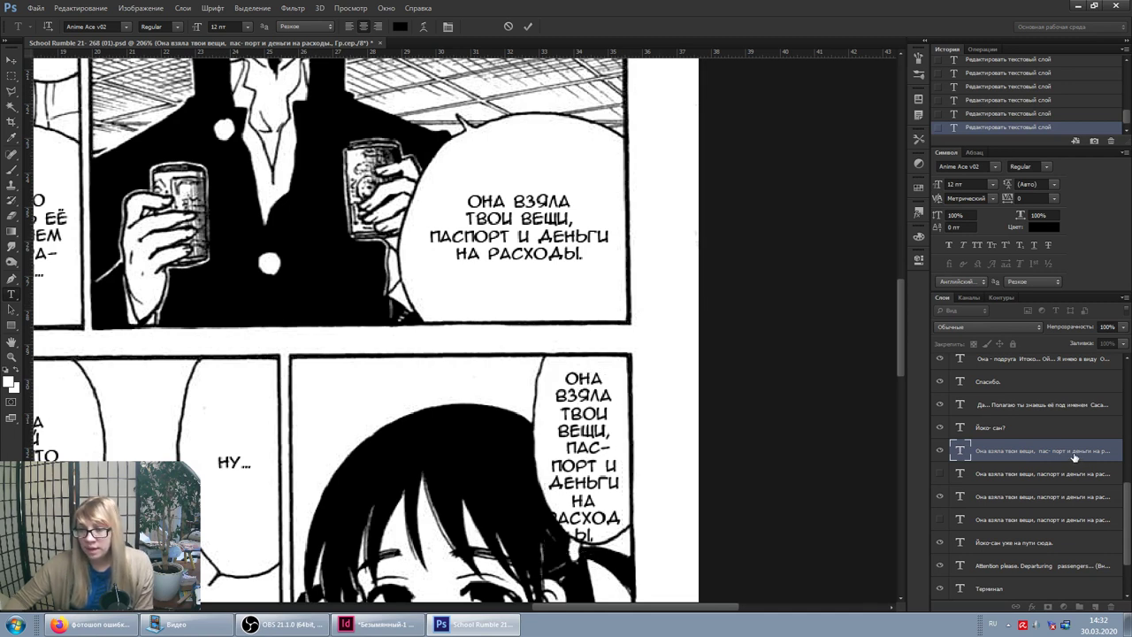
drag(622, 324, 620, 320)
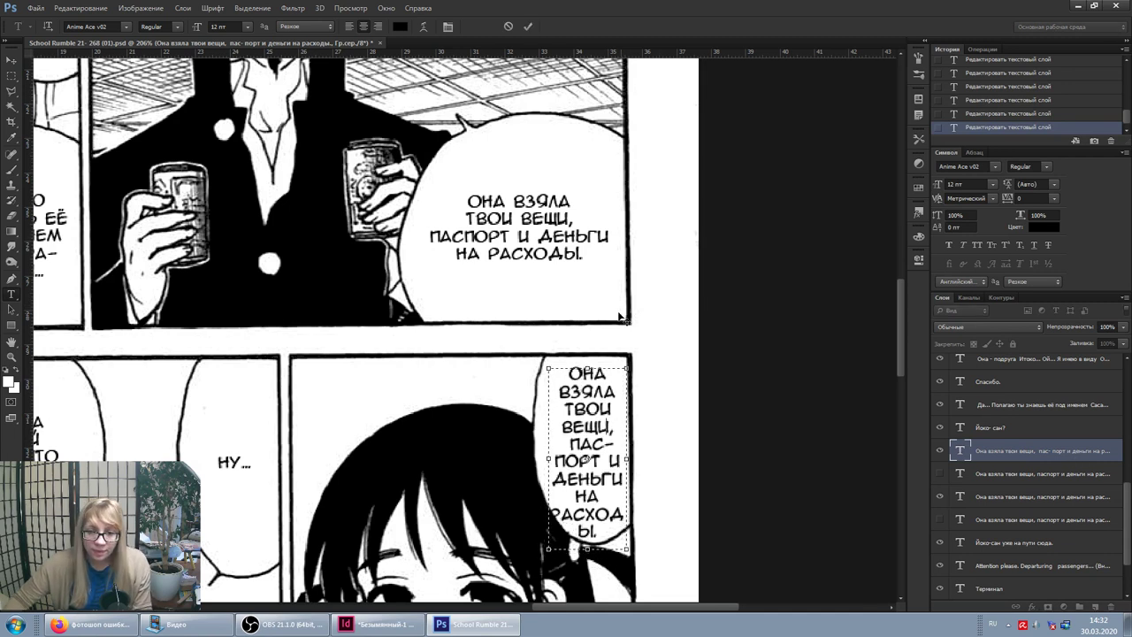
scroll(575, 416, up, 1)
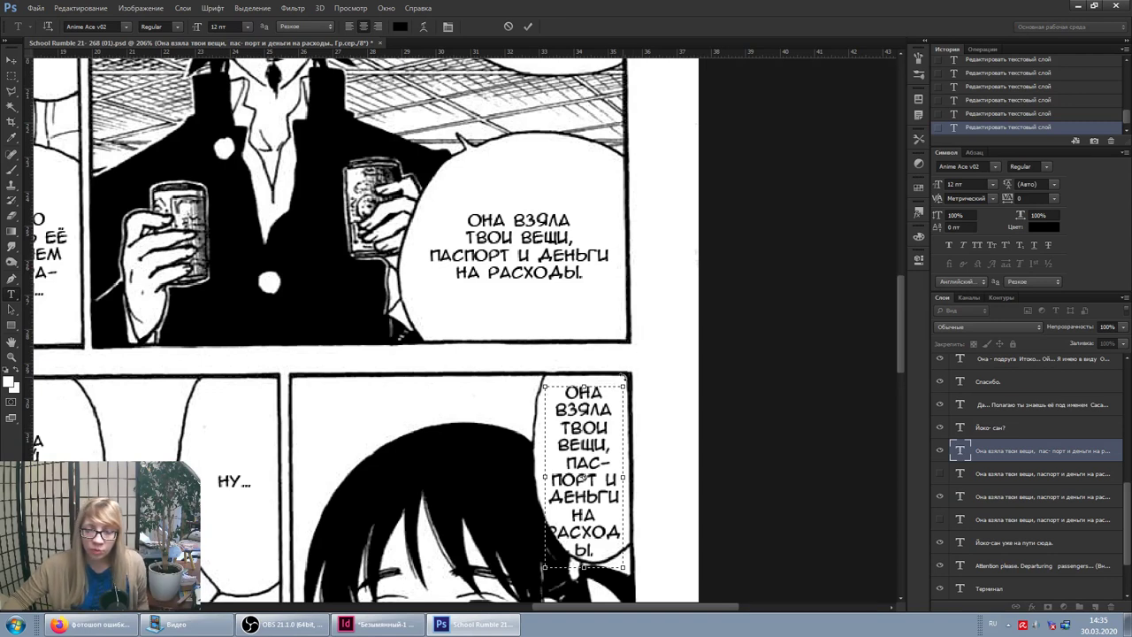
drag(631, 380, 664, 381)
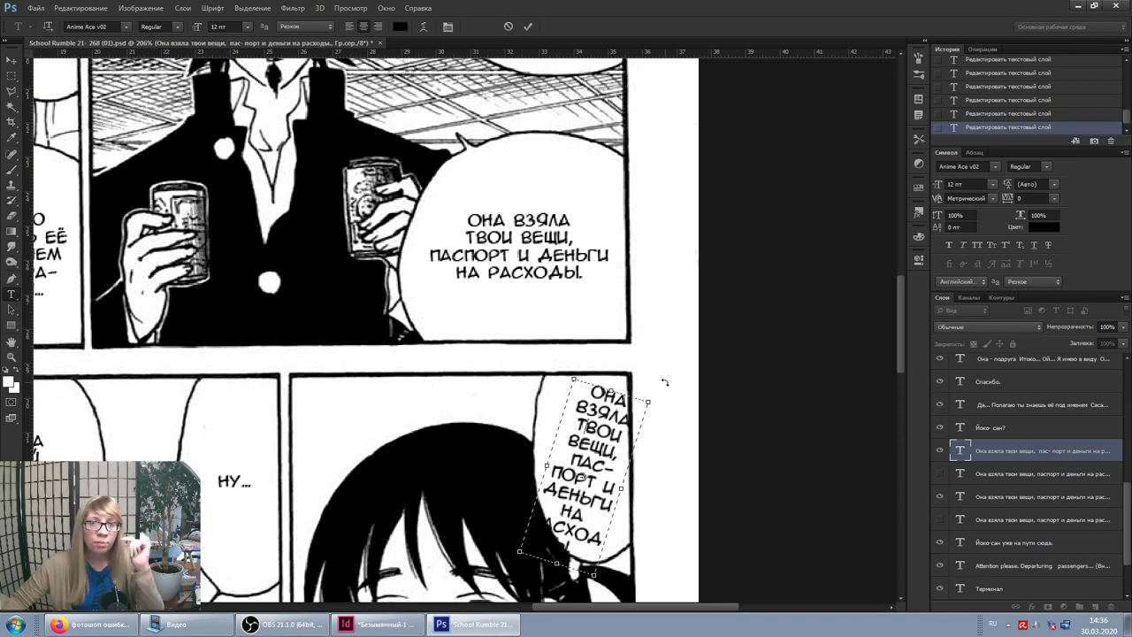
drag(664, 382, 662, 387)
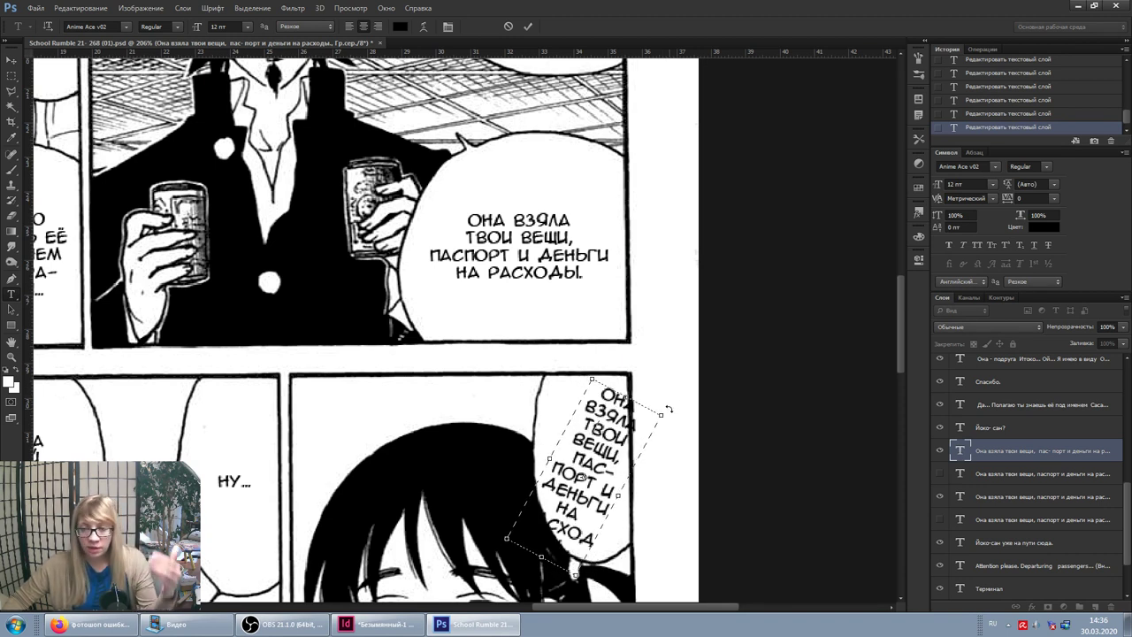
drag(669, 400, 669, 409)
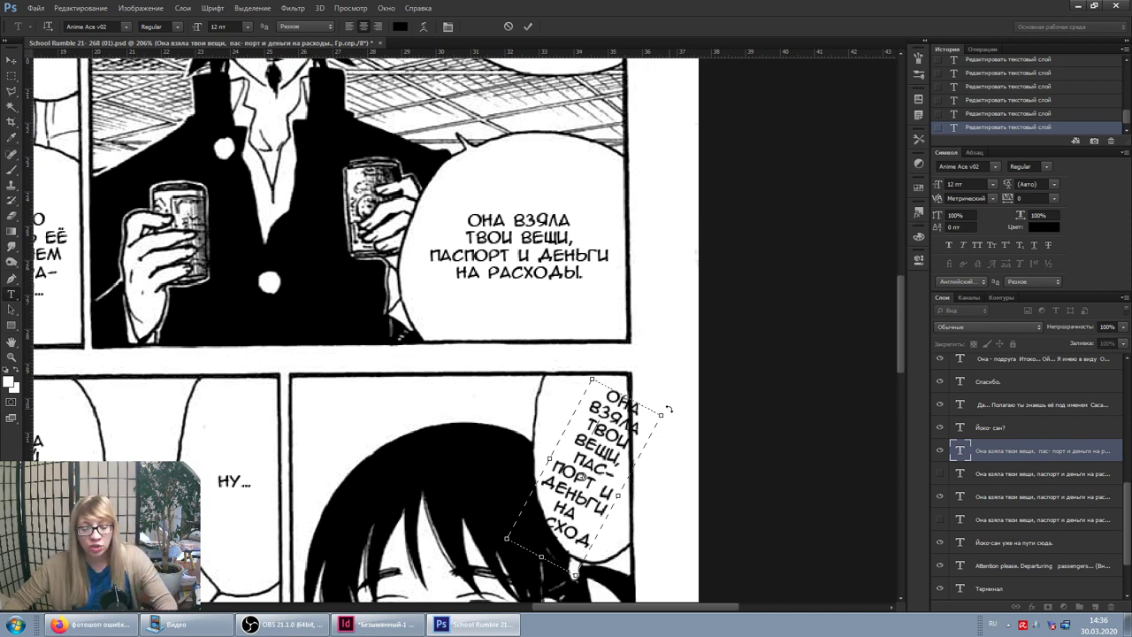
drag(668, 409, 669, 420)
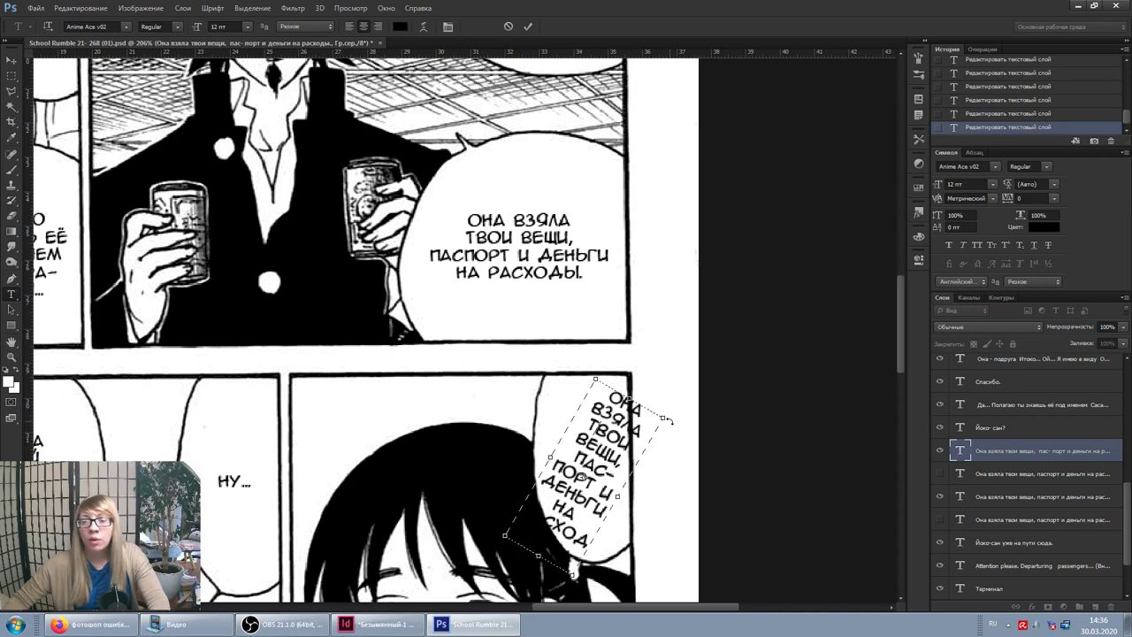
mouse_move(669, 420)
mouse_down()
mouse_move(677, 437)
mouse_move(665, 387)
mouse_up()
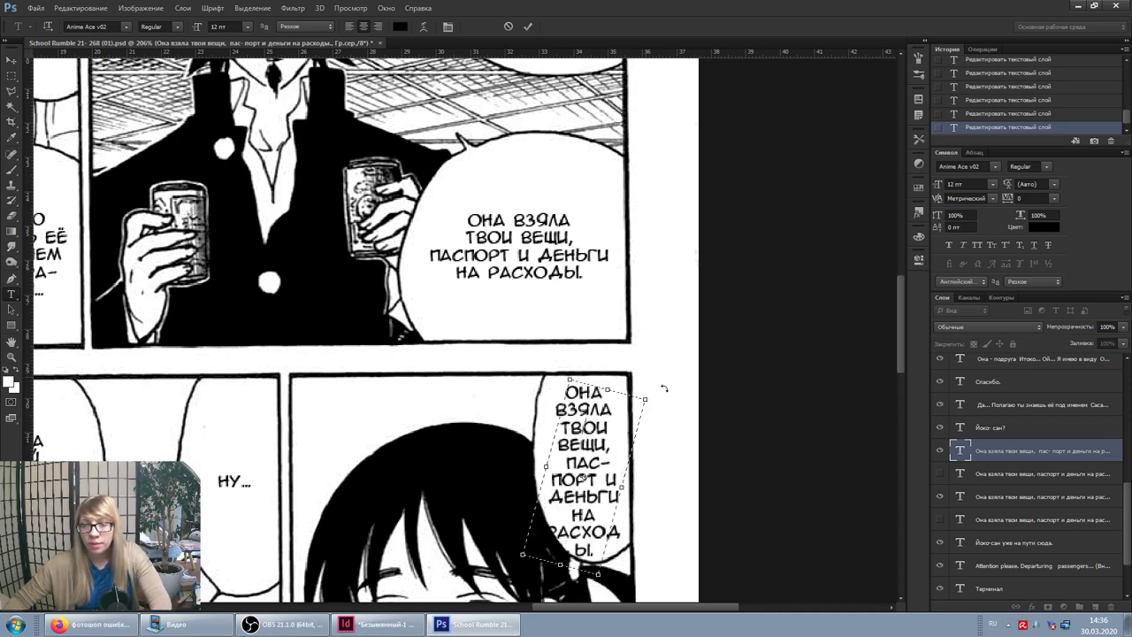
drag(664, 387, 686, 448)
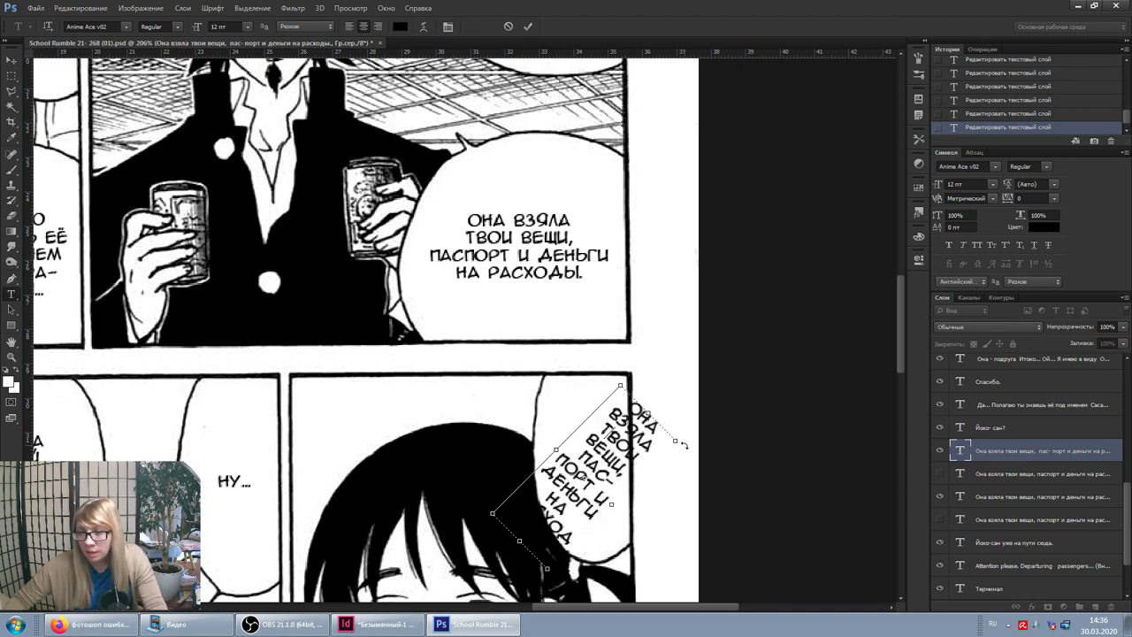
mouse_move(683, 445)
mouse_down()
mouse_move(660, 398)
mouse_move(626, 376)
mouse_up()
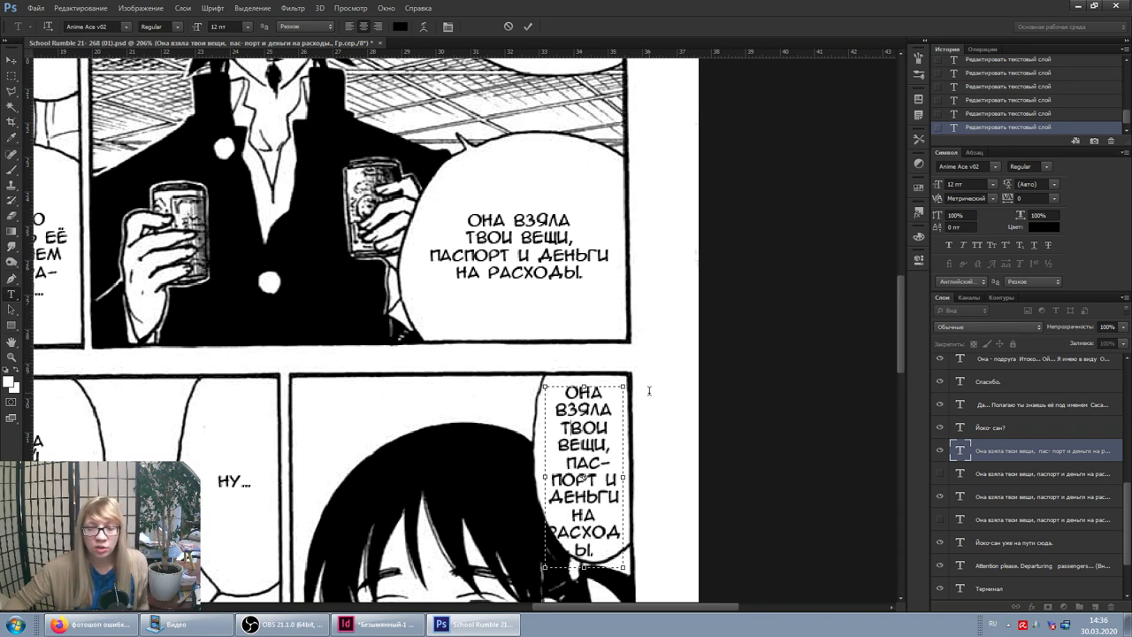
click(1008, 451)
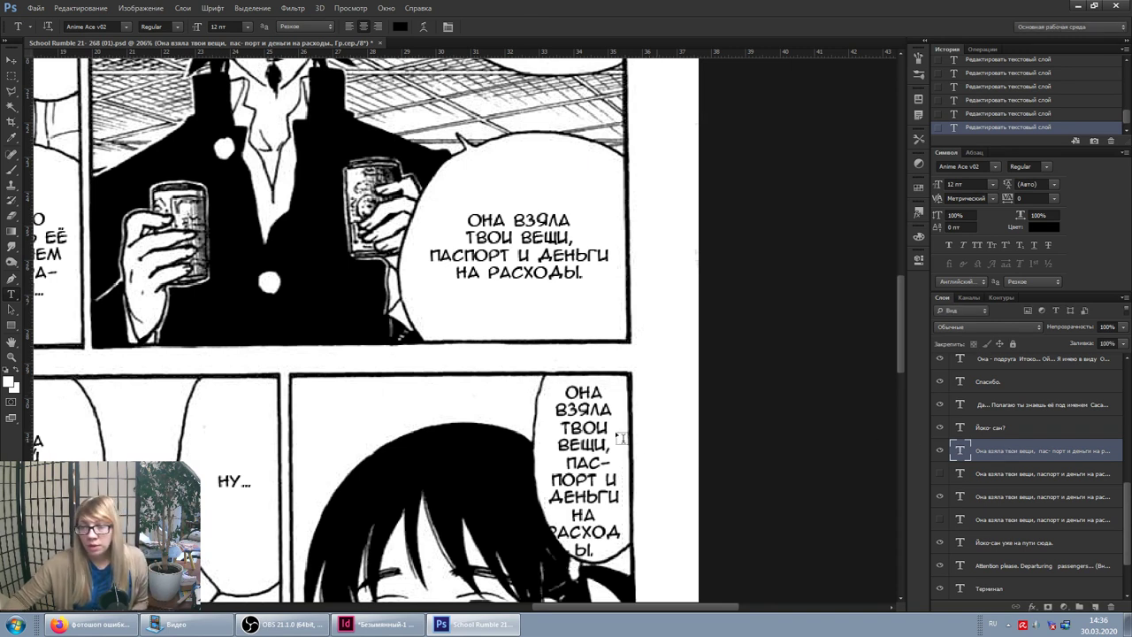
Step: Open the upper bubble's text and test-rotate it counter-clockwise
click(591, 411)
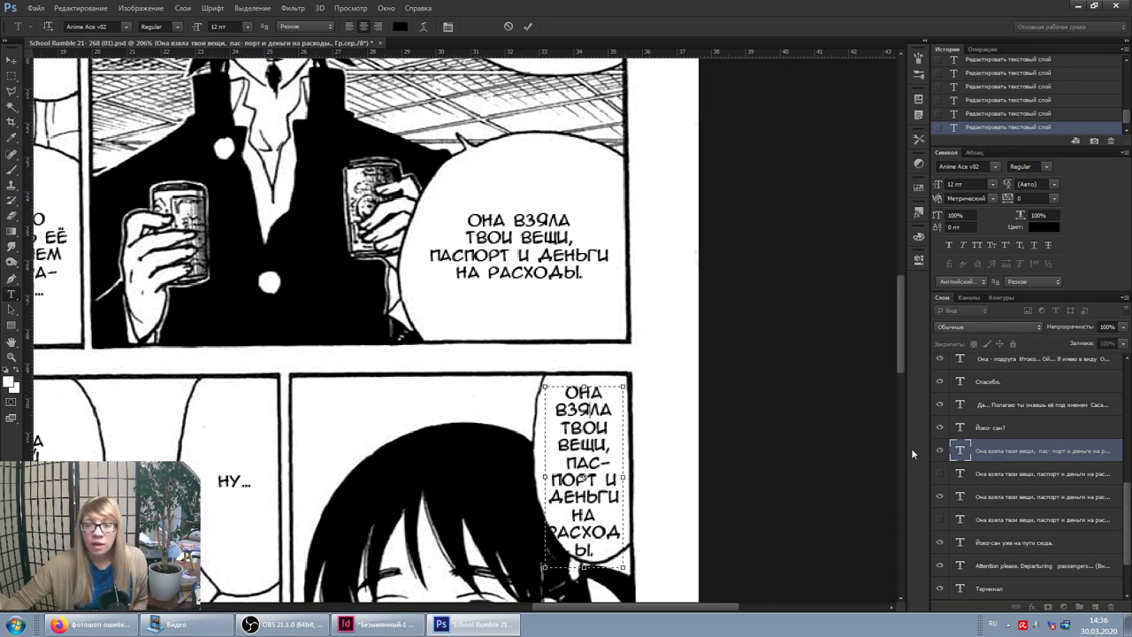
click(992, 453)
click(557, 253)
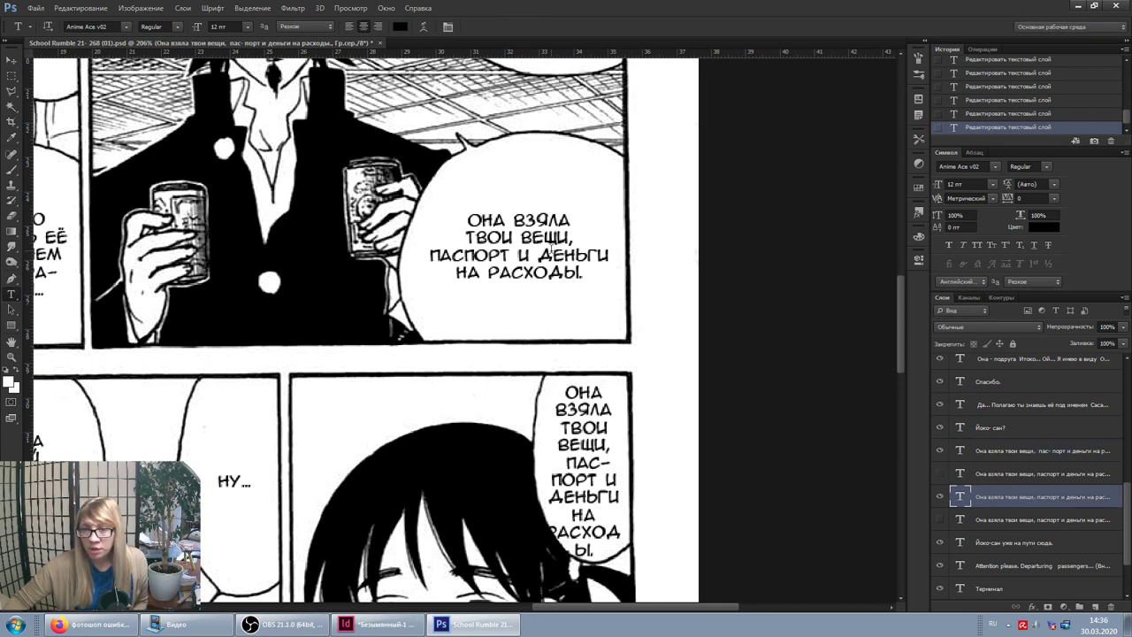
scroll(546, 246, up, 1)
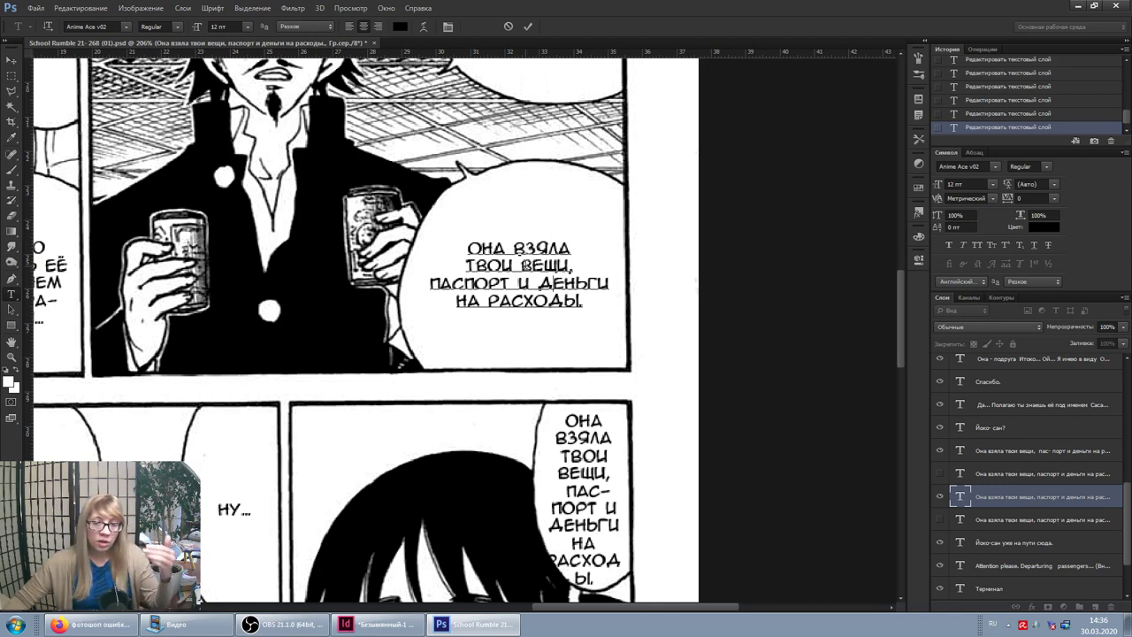
click(554, 283)
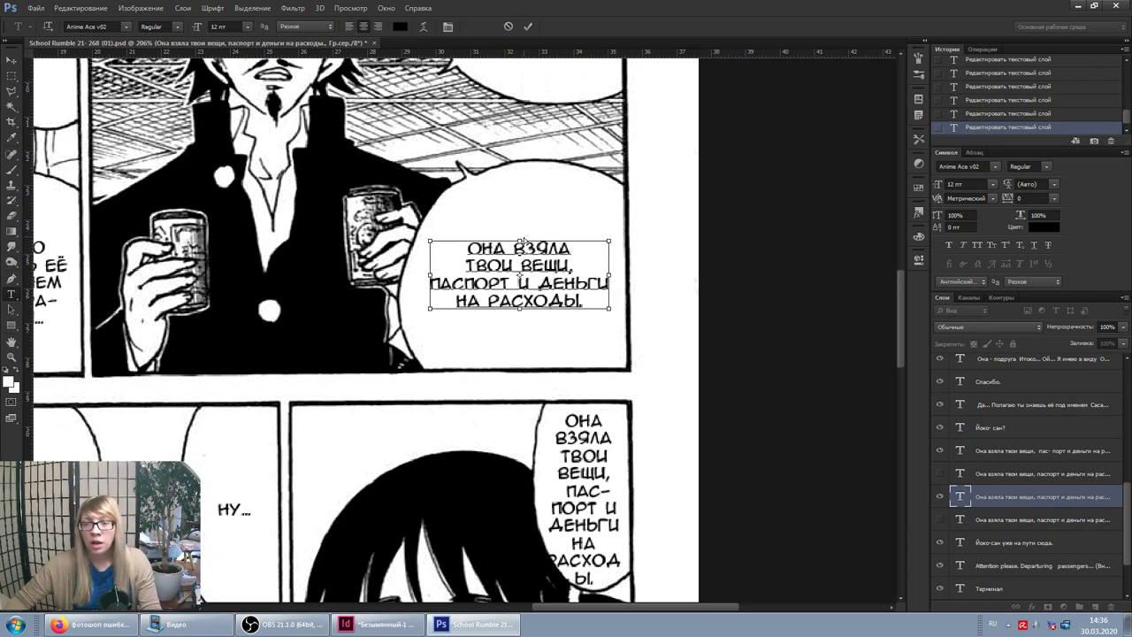
drag(615, 230, 619, 203)
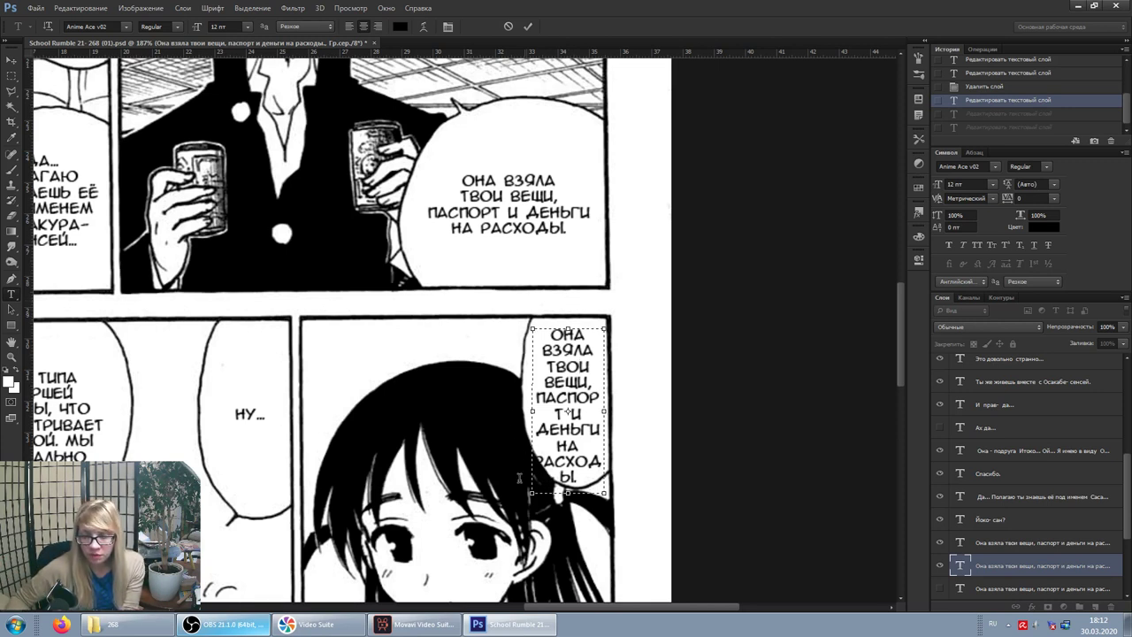
Step: Raise the text slightly within its bubble, nudge it right, and commit the position
drag(584, 319, 585, 309)
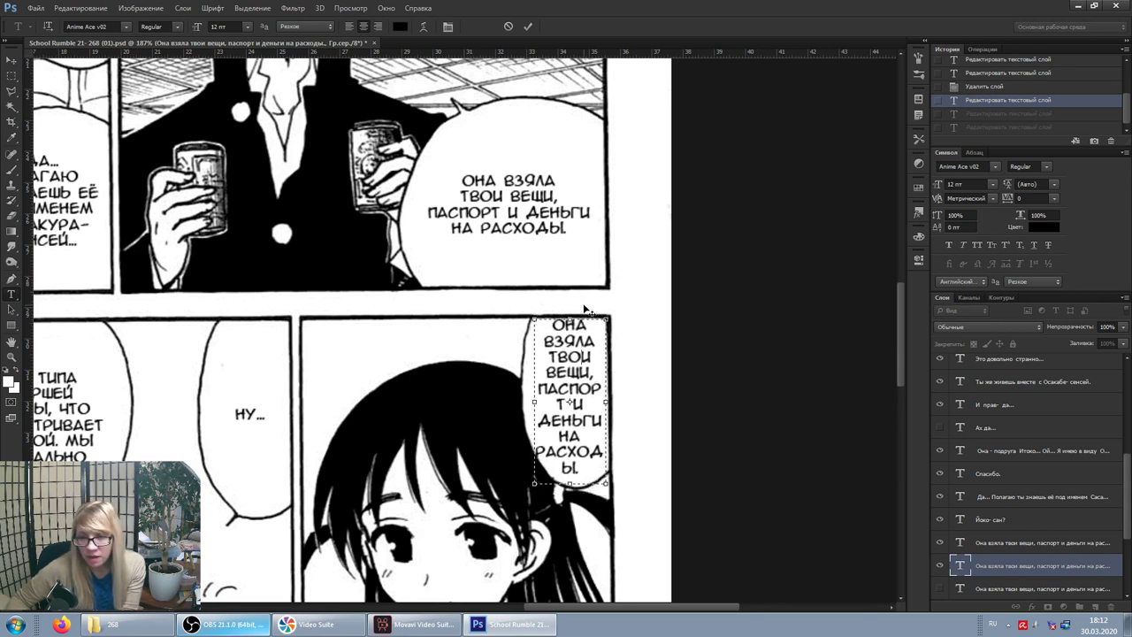
drag(583, 309, 586, 309)
click(1033, 570)
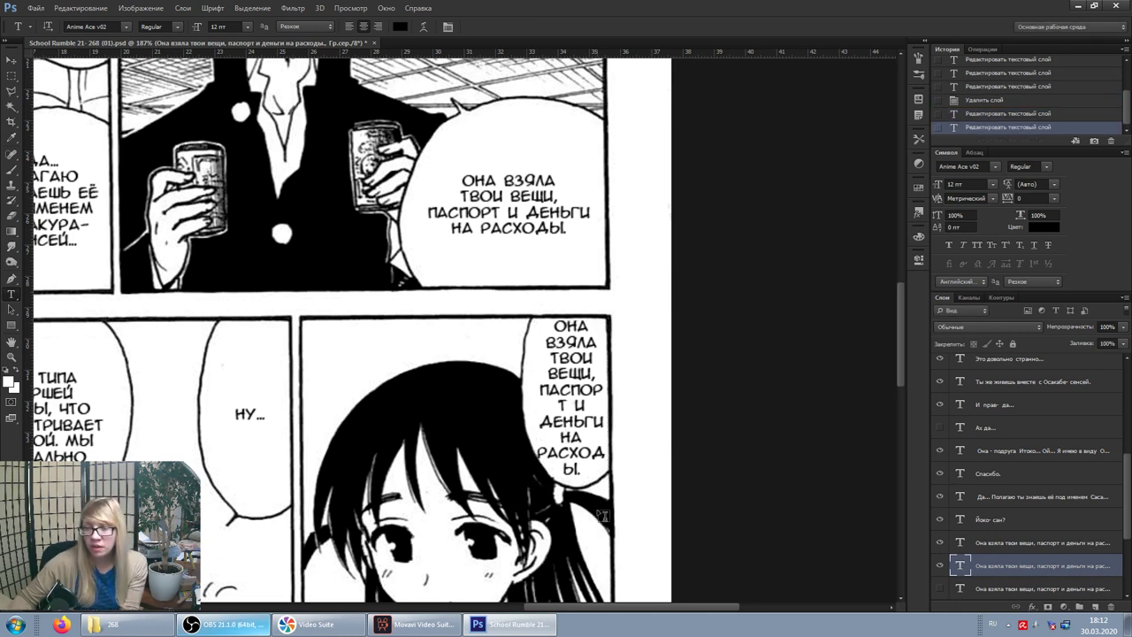
Step: Hyphenate ПАСПОРТ and РАСХОДЫ in the lower bubble, moving РАС- onto its own line
double_click(563, 404)
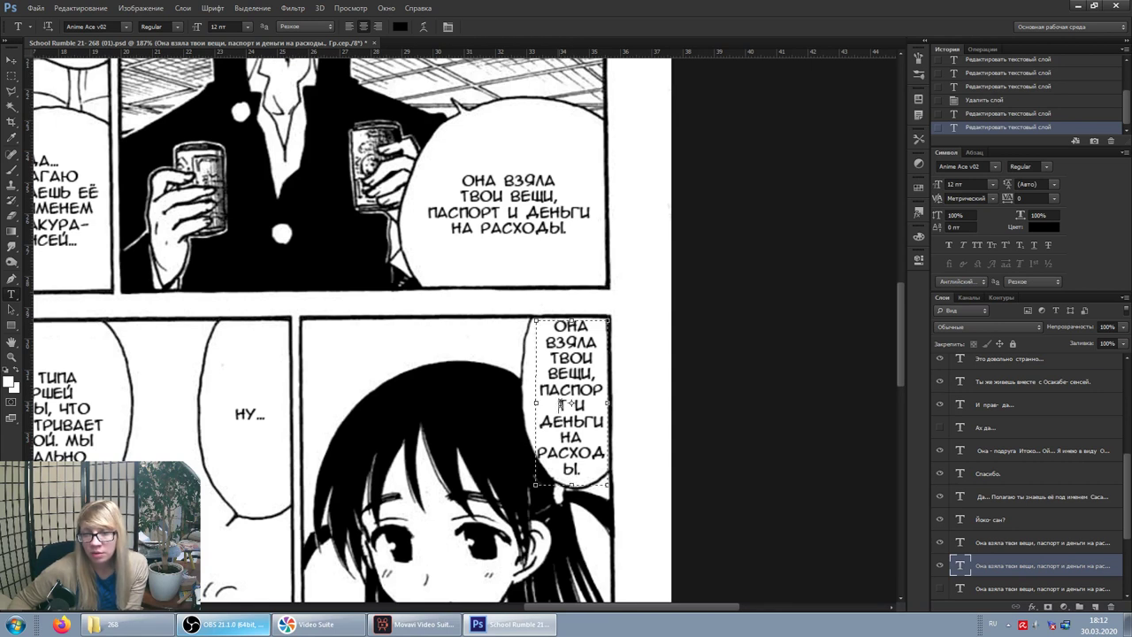
click(580, 437)
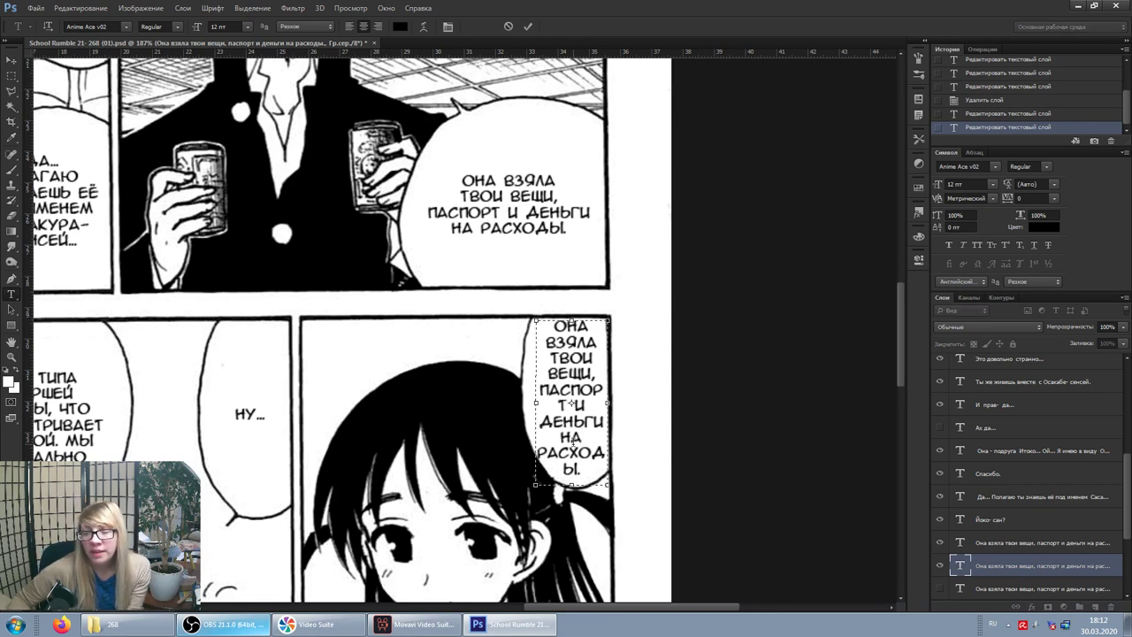
click(570, 390)
text(-)
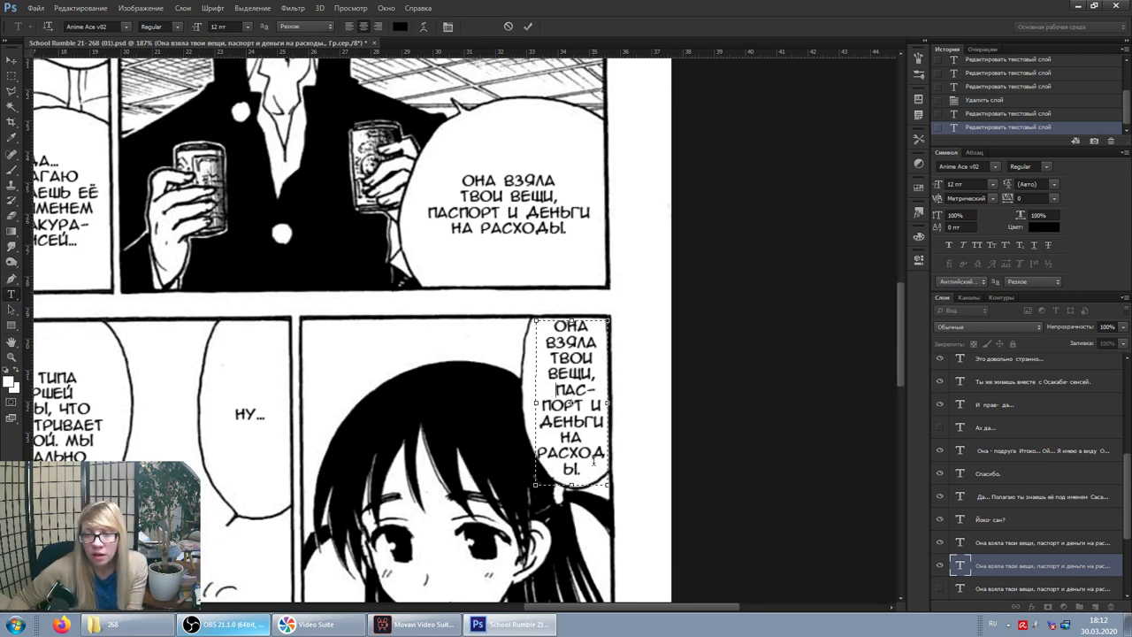
click(571, 452)
text(-)
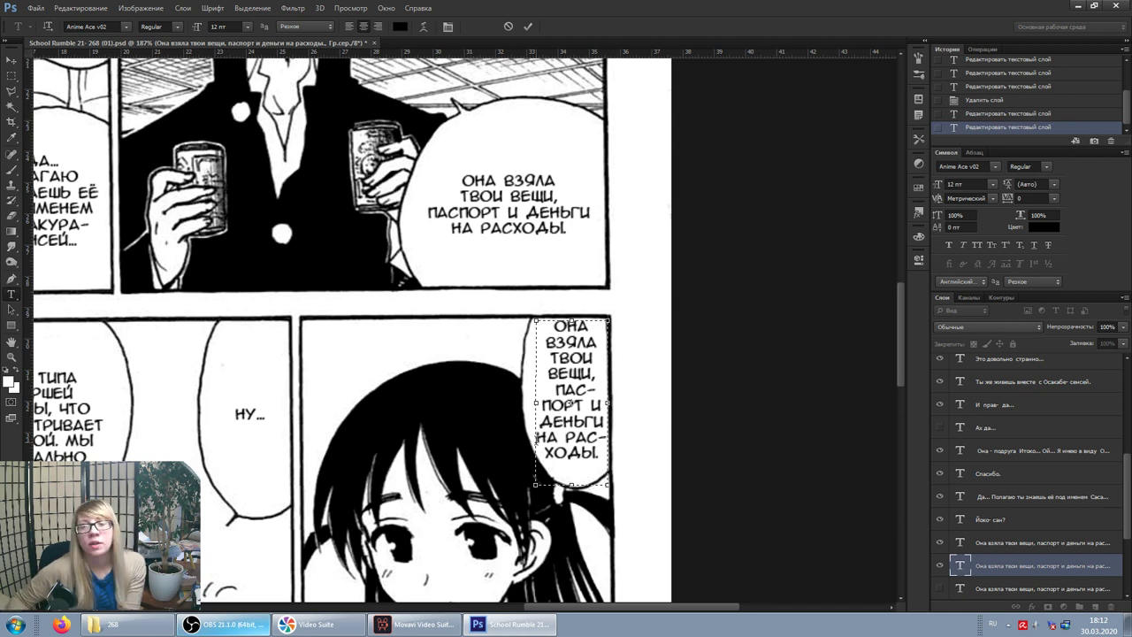
key(Return)
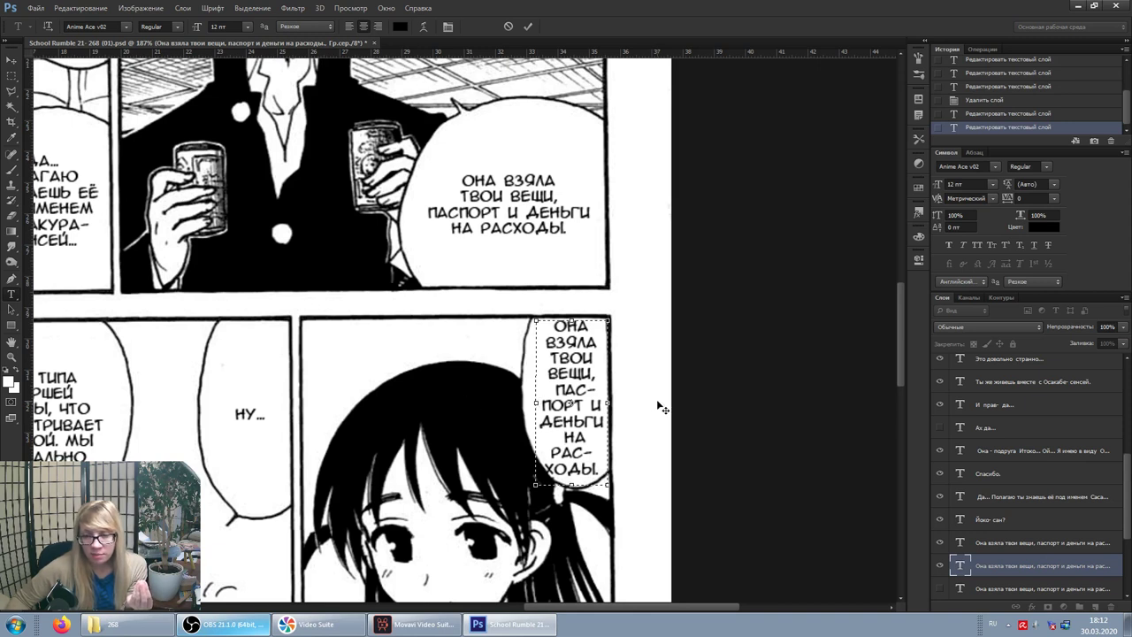
Step: Rebreak the upper bubble's text so ОНА and ВЕЩИ, each start new lines
click(538, 295)
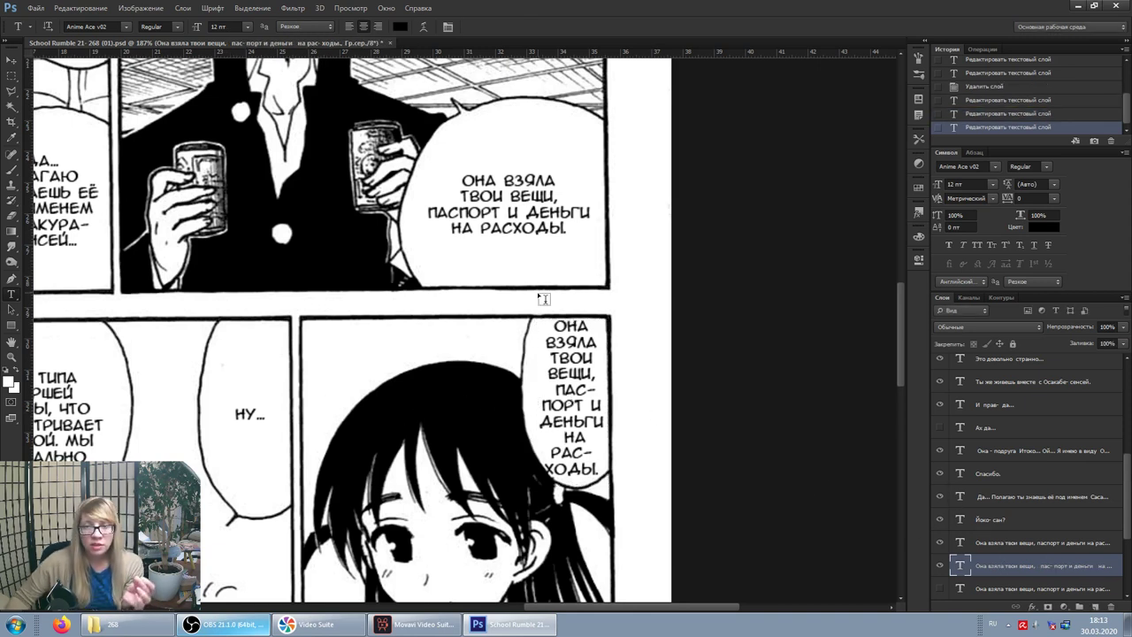
click(531, 208)
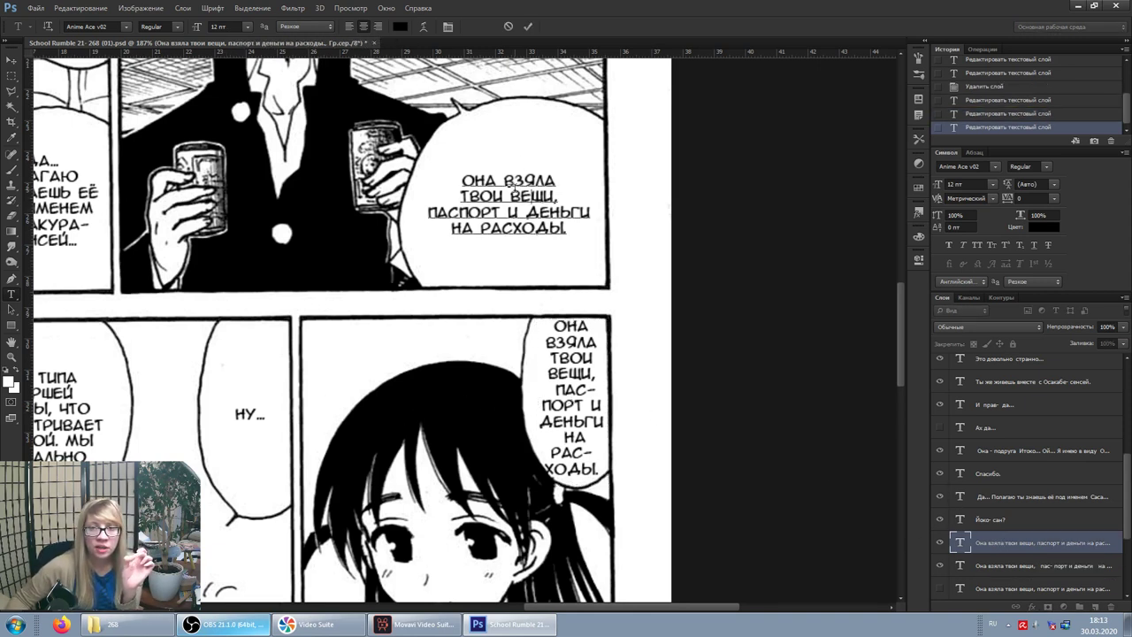
drag(526, 165, 529, 160)
click(501, 178)
key(Delete)
key(Return)
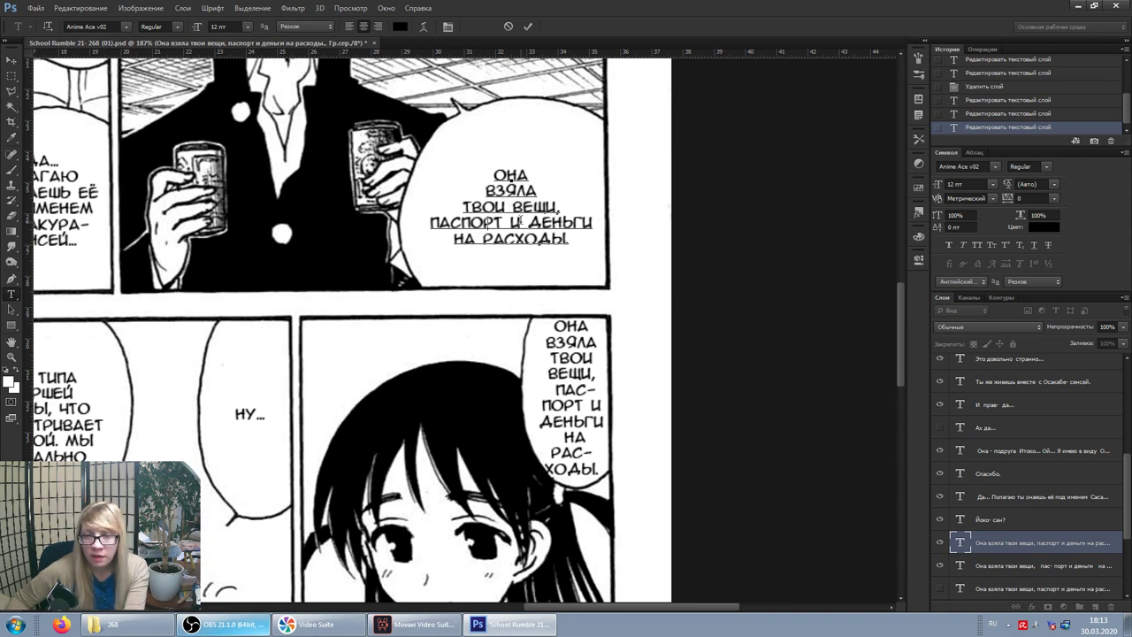
key(Delete)
key(Return)
Step: Hyphenate ПАС-ПОРТ and РАС-ХОДЫ and put ДЕНЬГИ on its own line in the upper bubble
text(-)
key(Return)
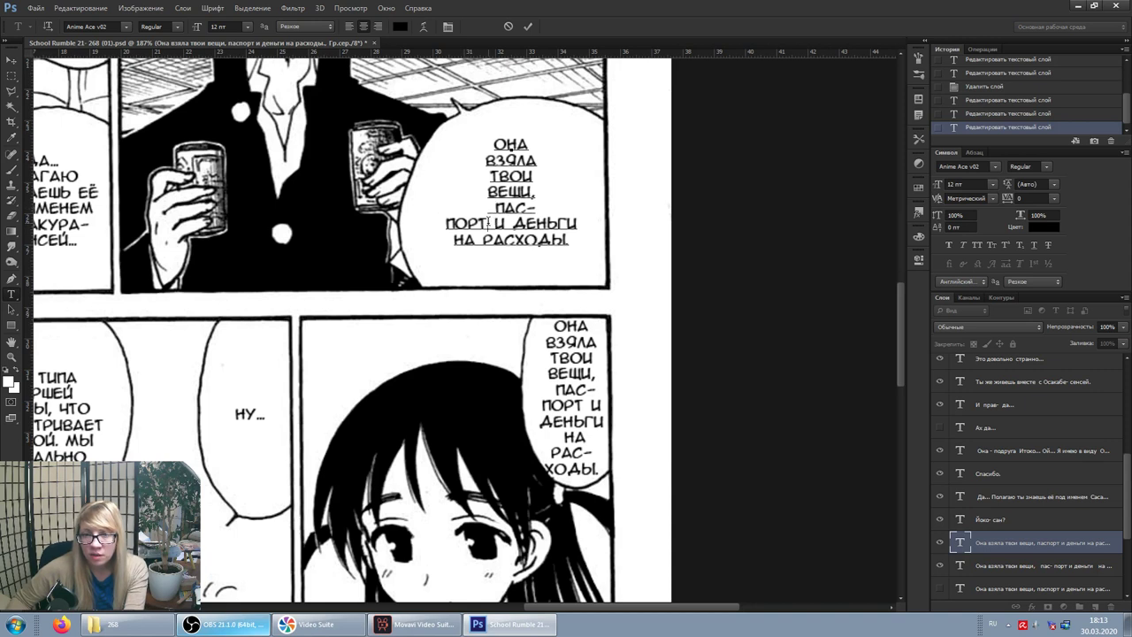
key(Delete)
key(Return)
text(-)
key(Return)
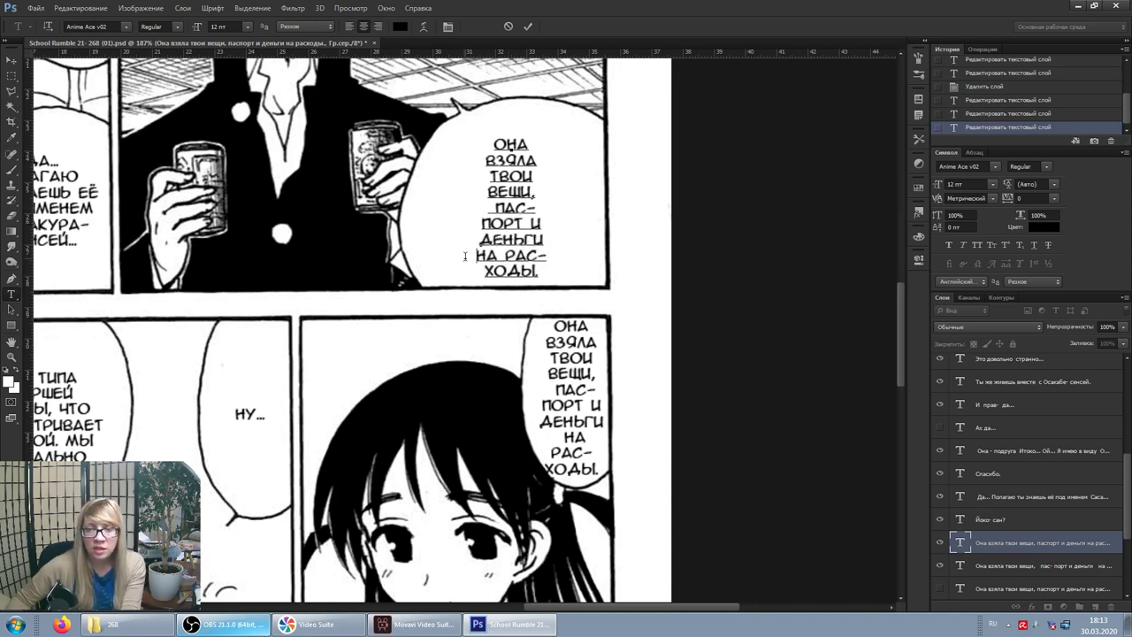
key(BackSpace)
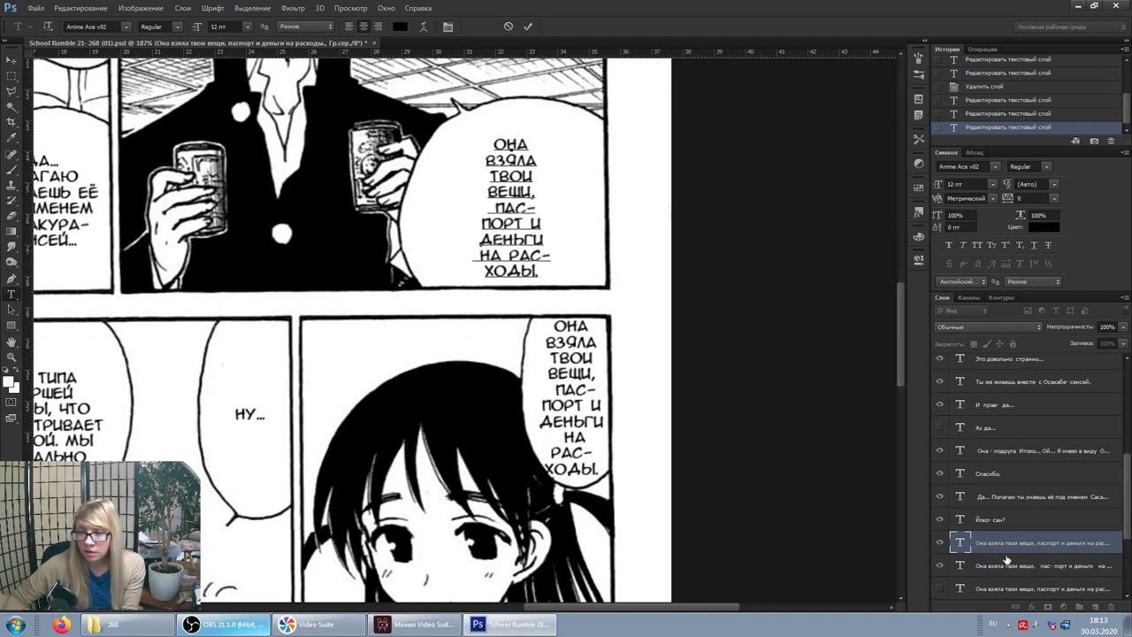
click(541, 403)
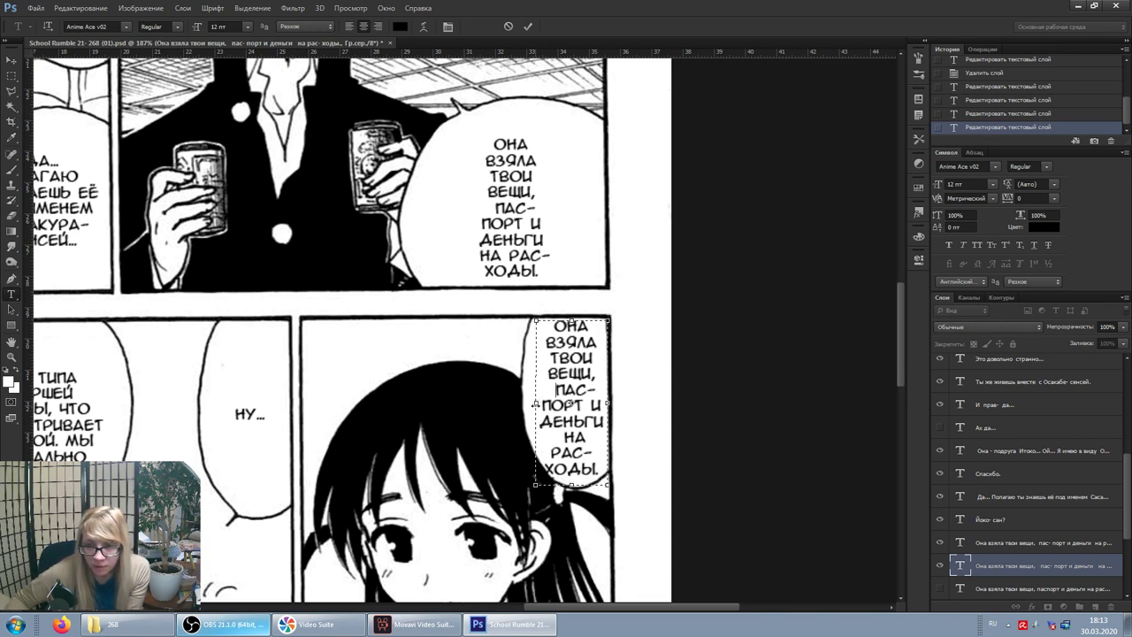
Step: Widen the lower bubble's text box slightly to the left and confirm the reflowed text
drag(535, 403, 522, 403)
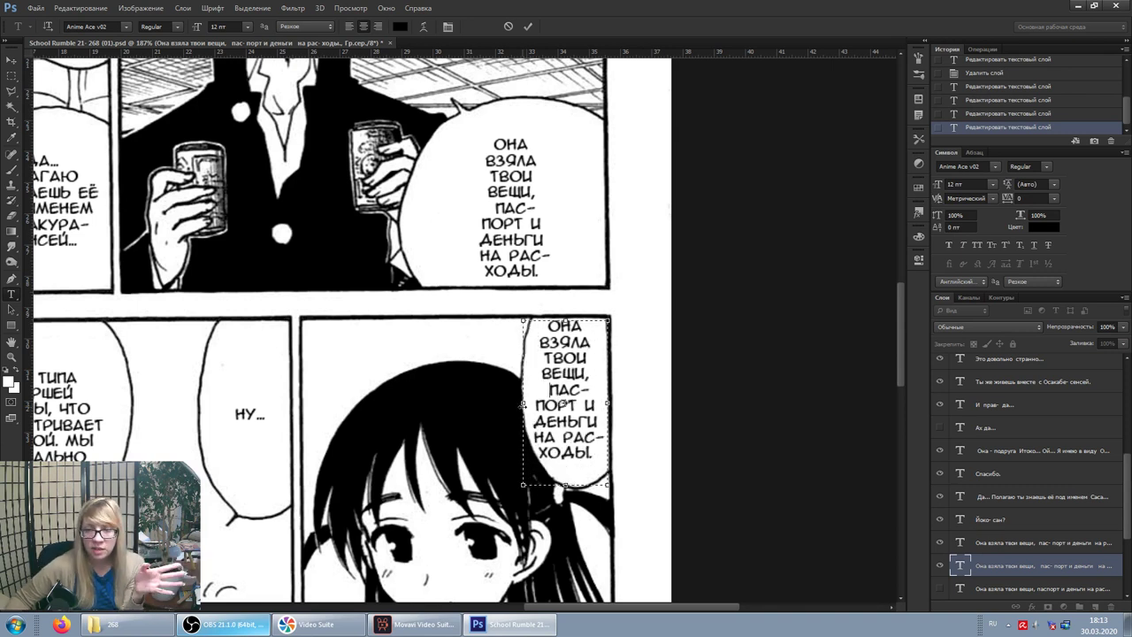
drag(522, 404, 521, 403)
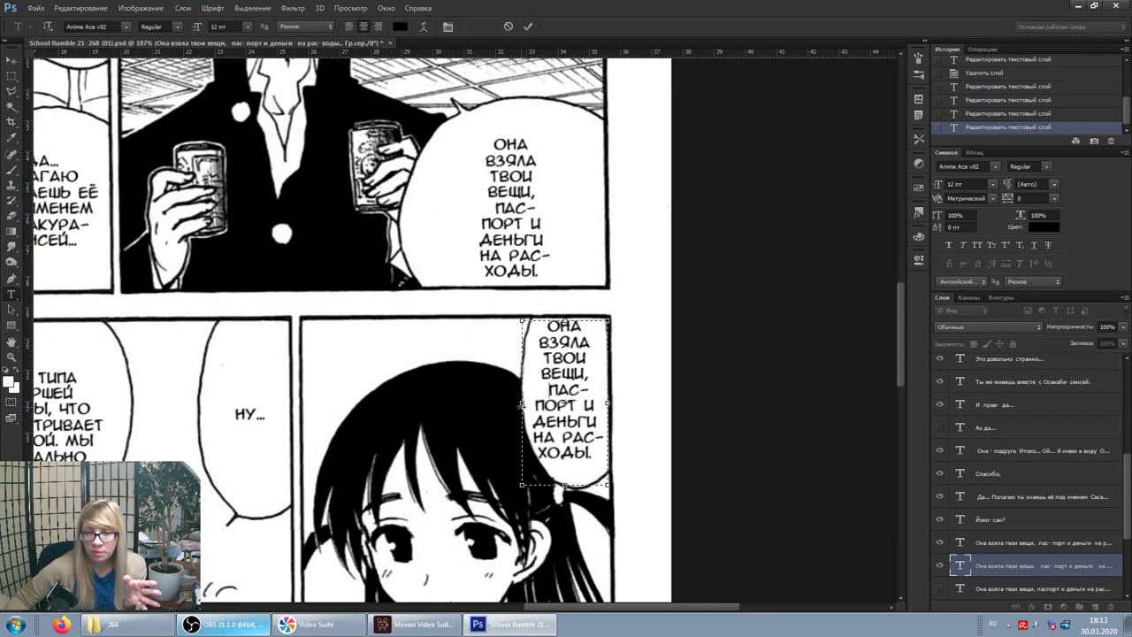
click(441, 469)
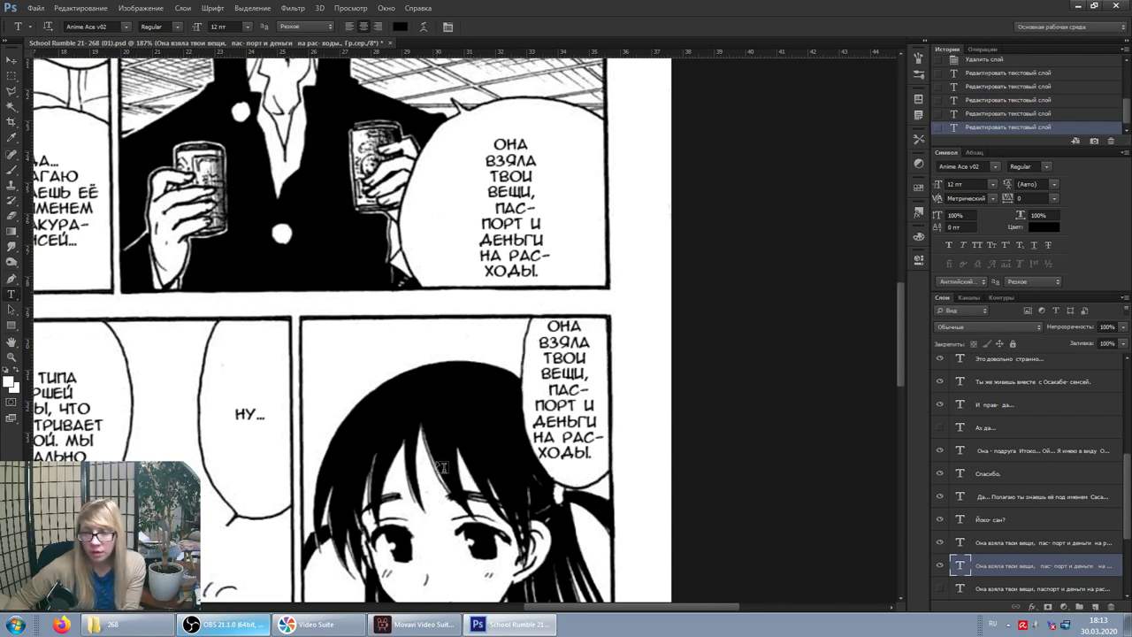
click(563, 403)
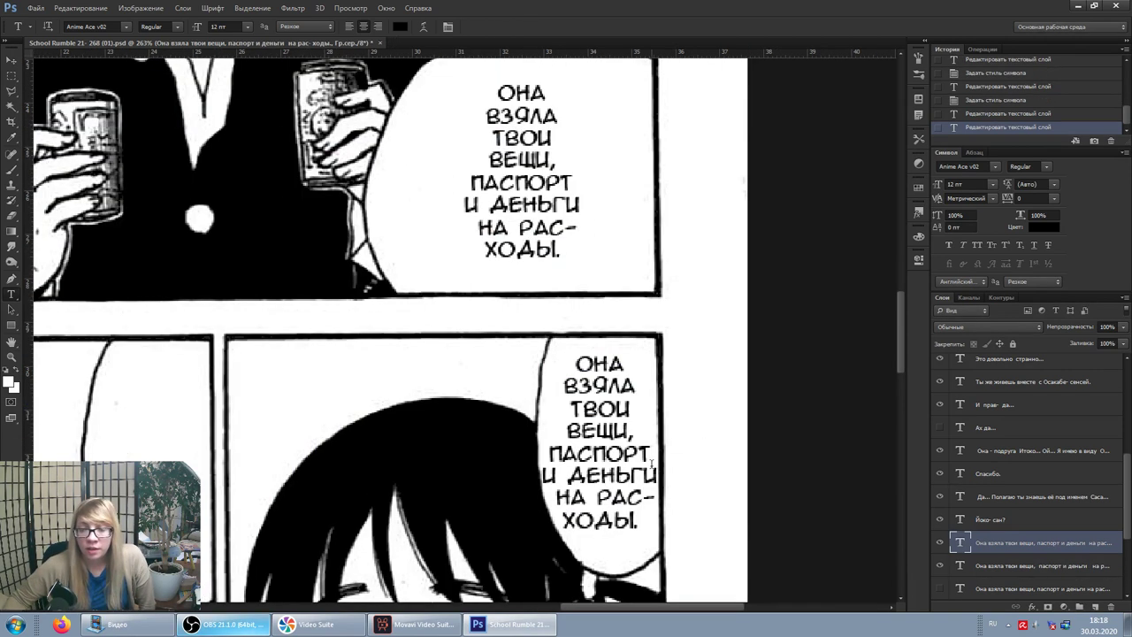
click(596, 435)
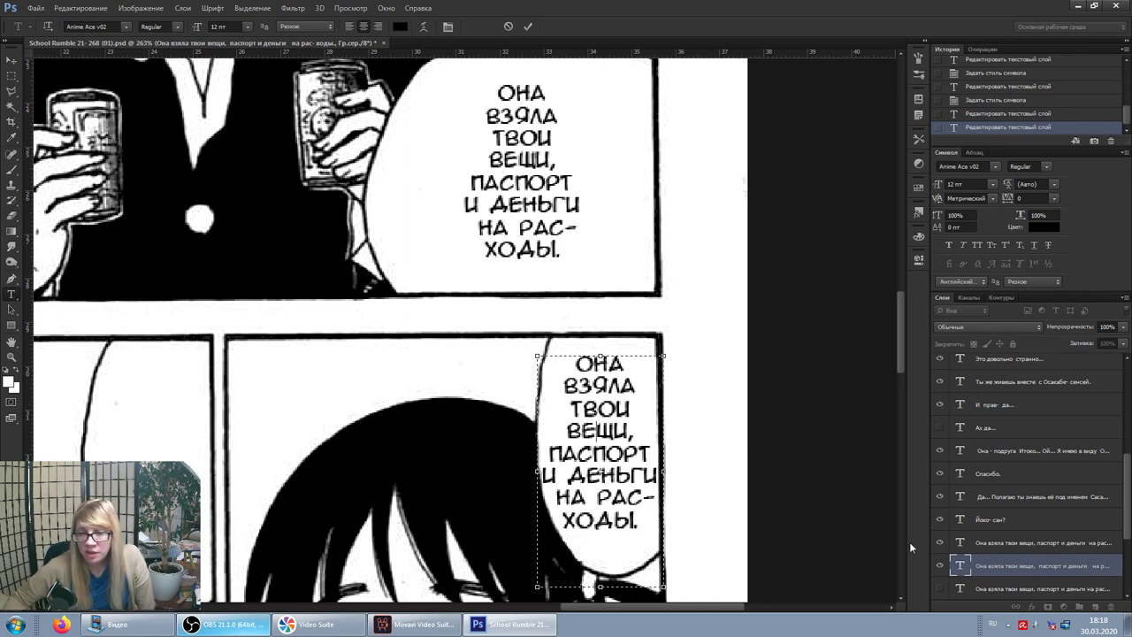
click(1008, 569)
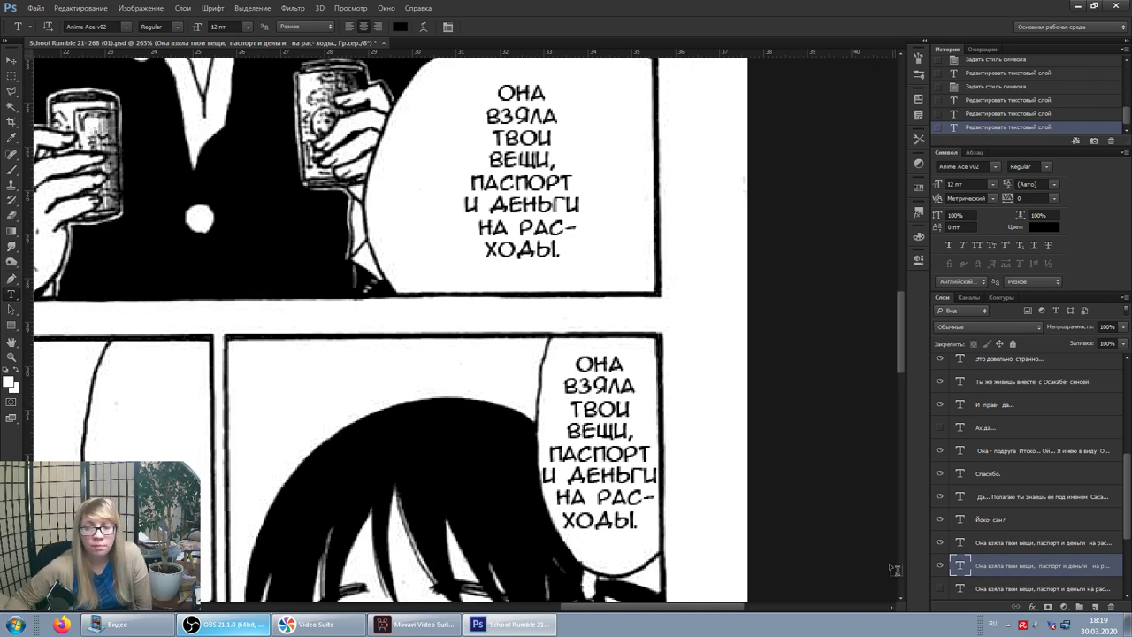
click(962, 184)
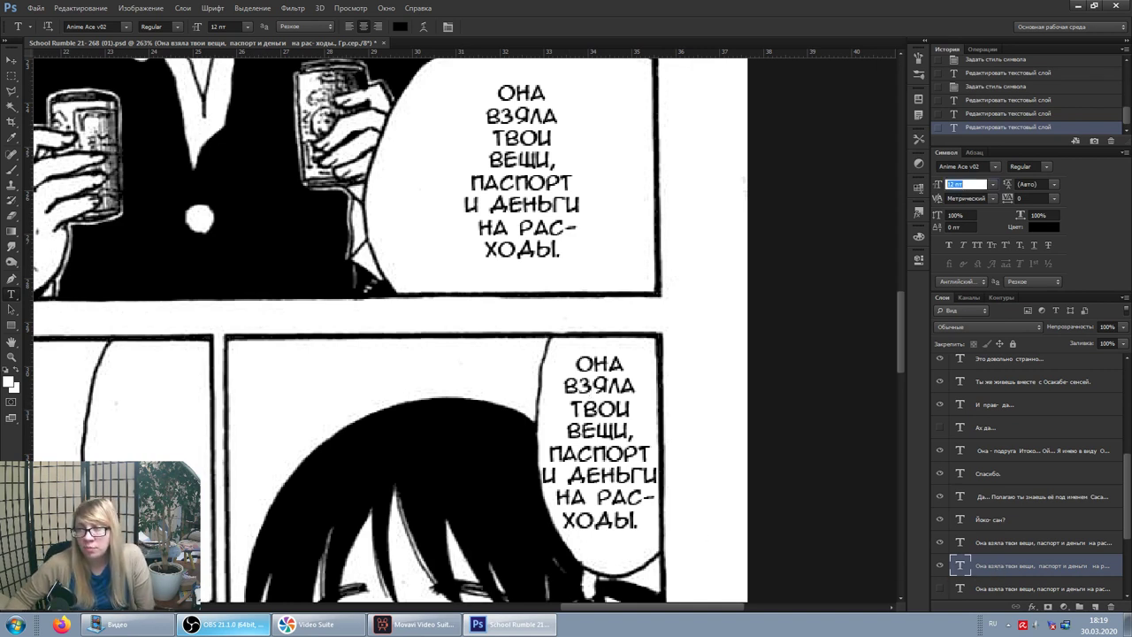
text(11)
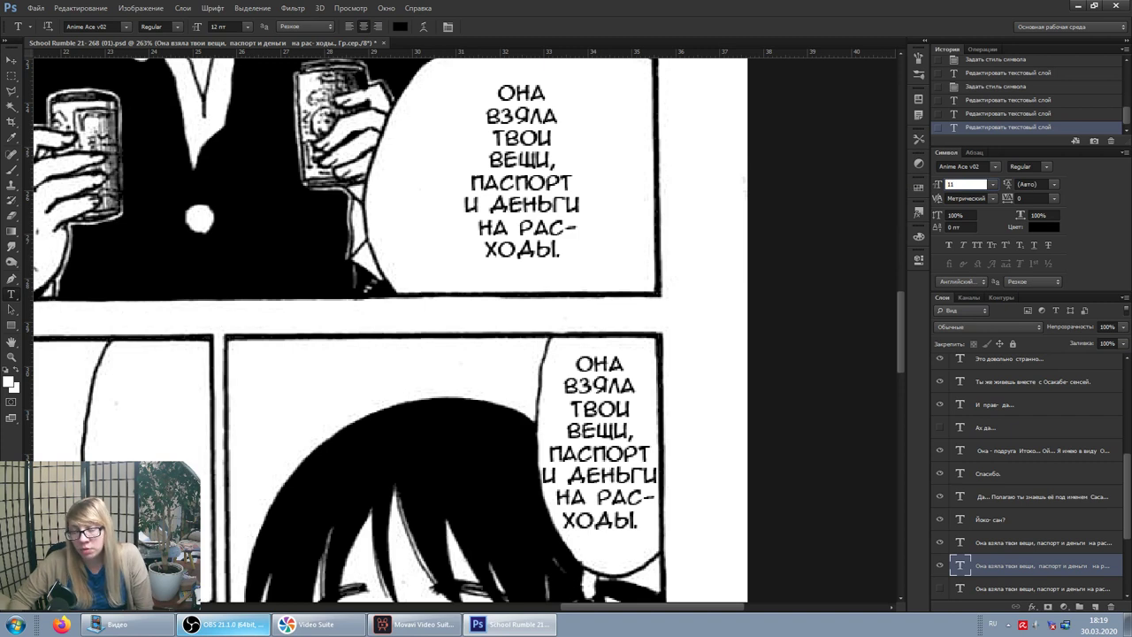
key(Return)
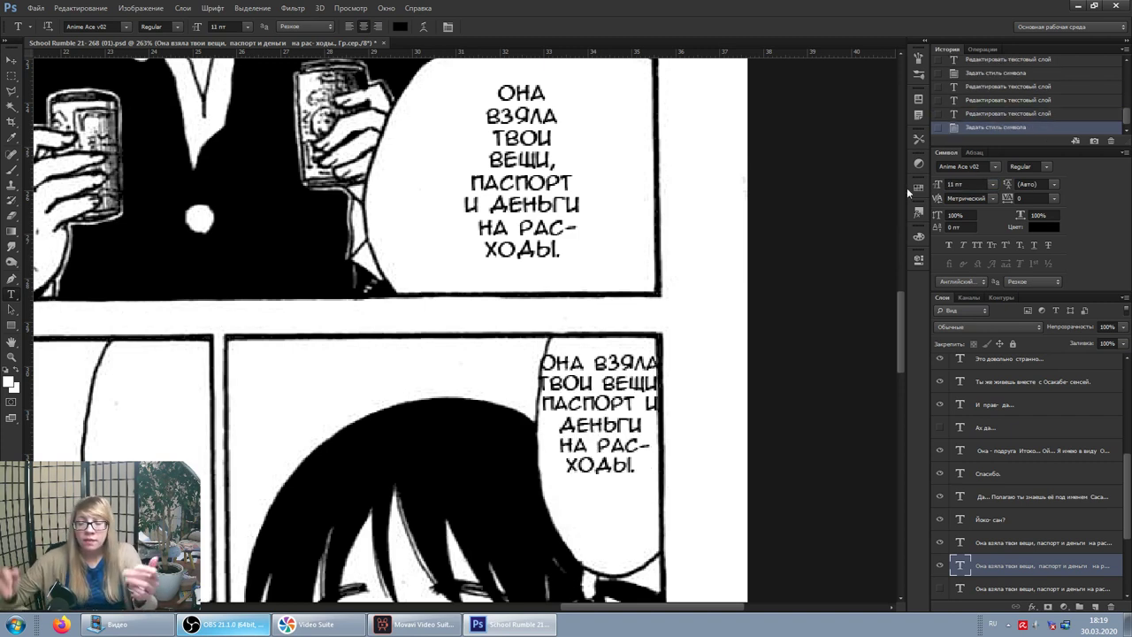
click(586, 363)
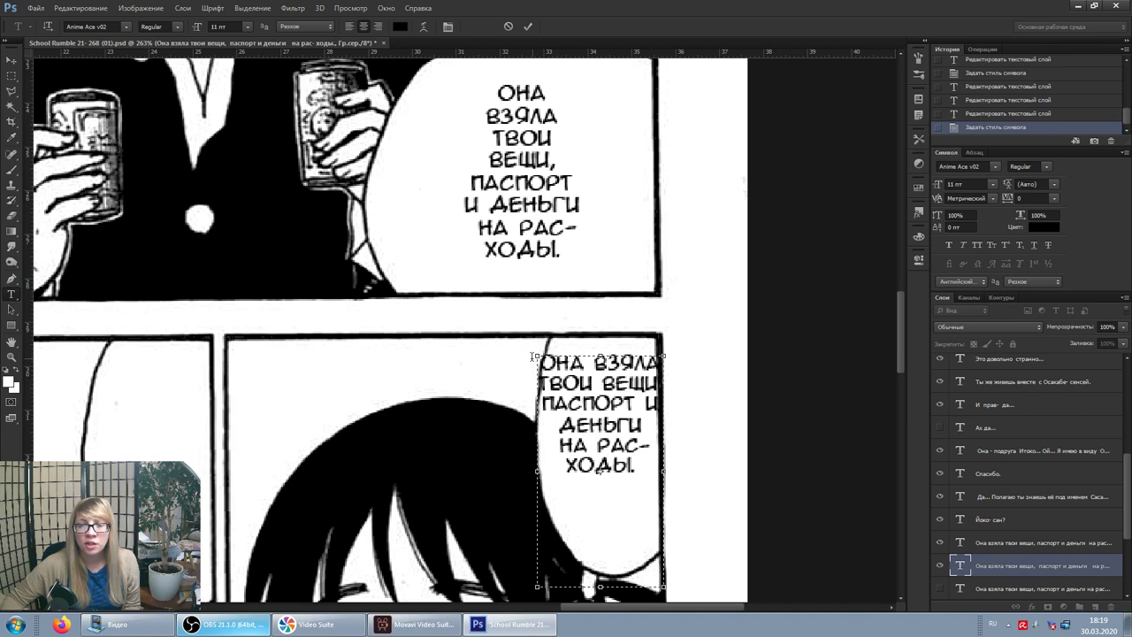
key(ctrl+Return)
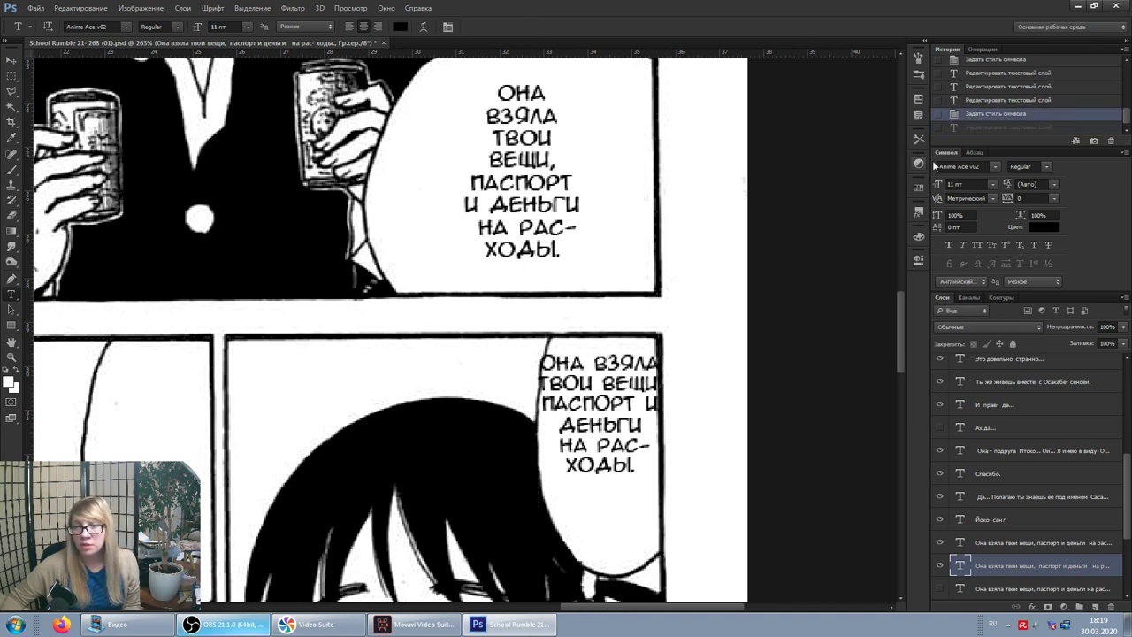
click(1015, 101)
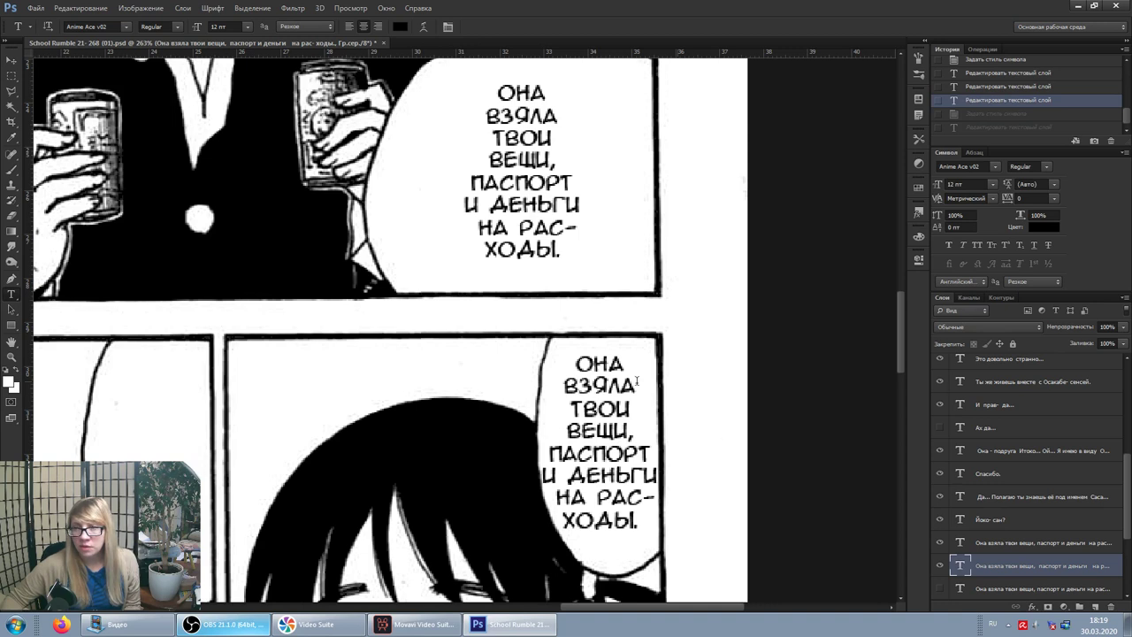
Step: Restore the 11 pt lower bubble version and set the upper bubble's text to 11 pt
click(987, 130)
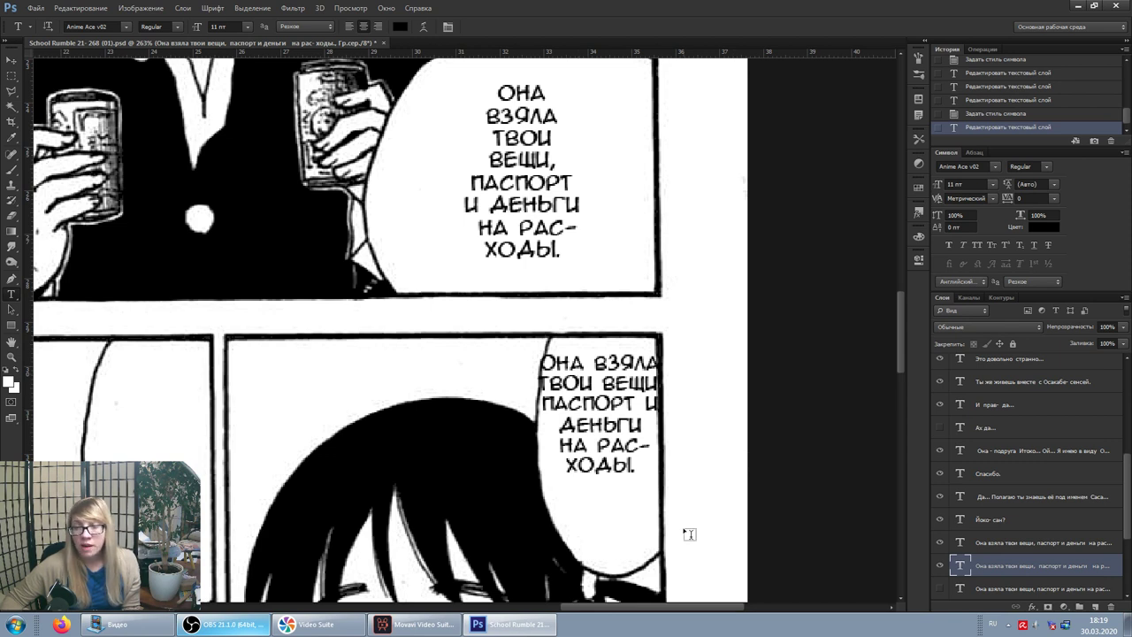
click(516, 162)
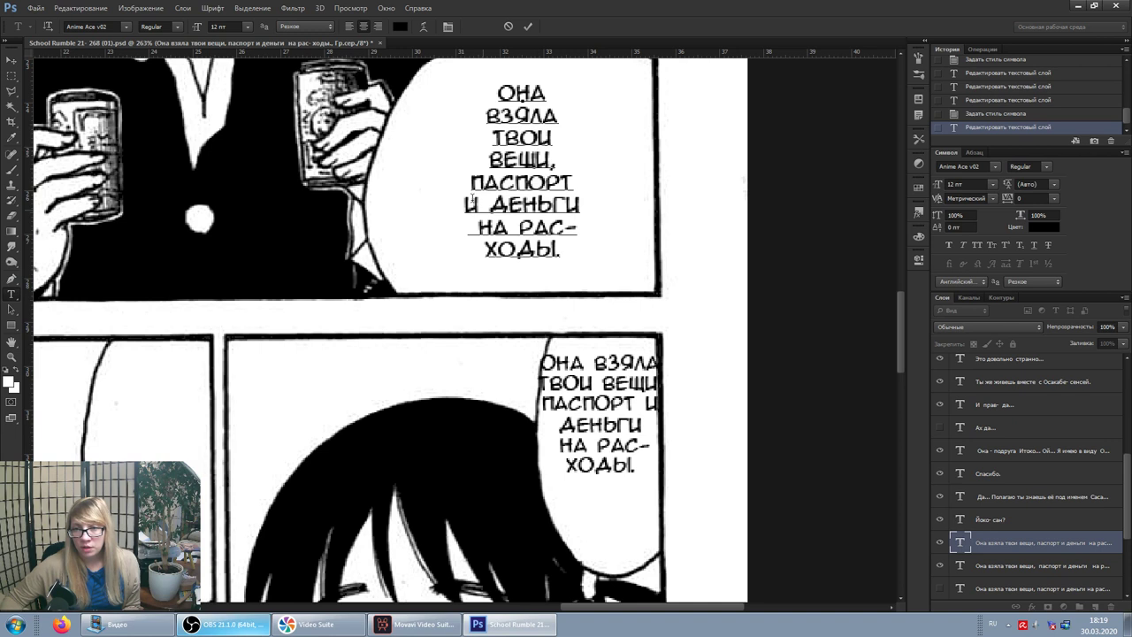
click(964, 535)
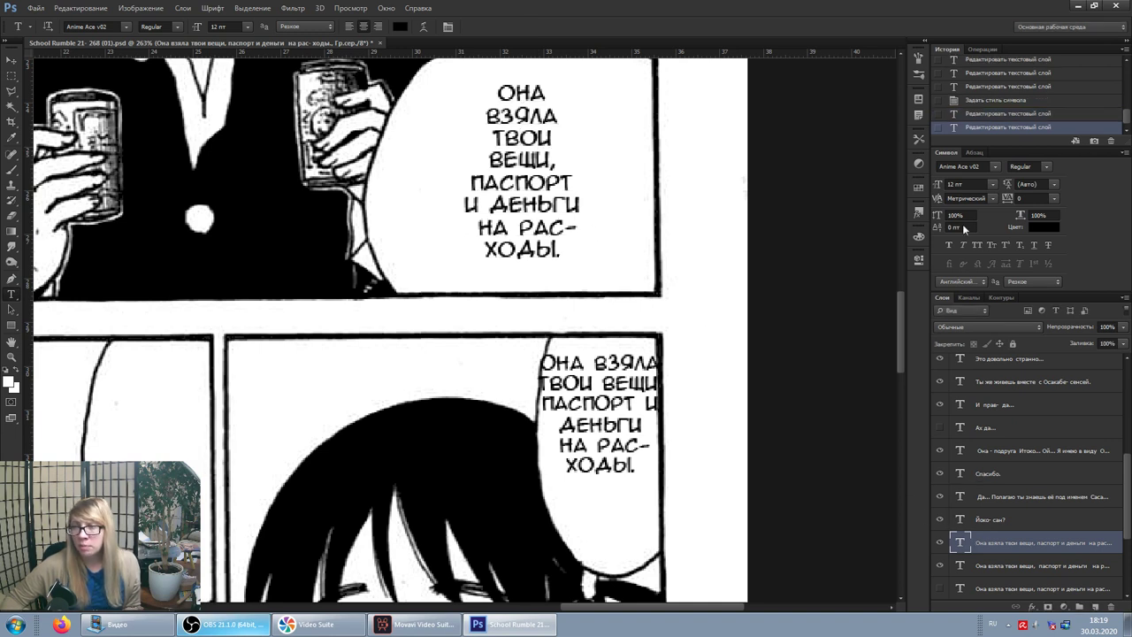
click(971, 185)
text(11)
key(Return)
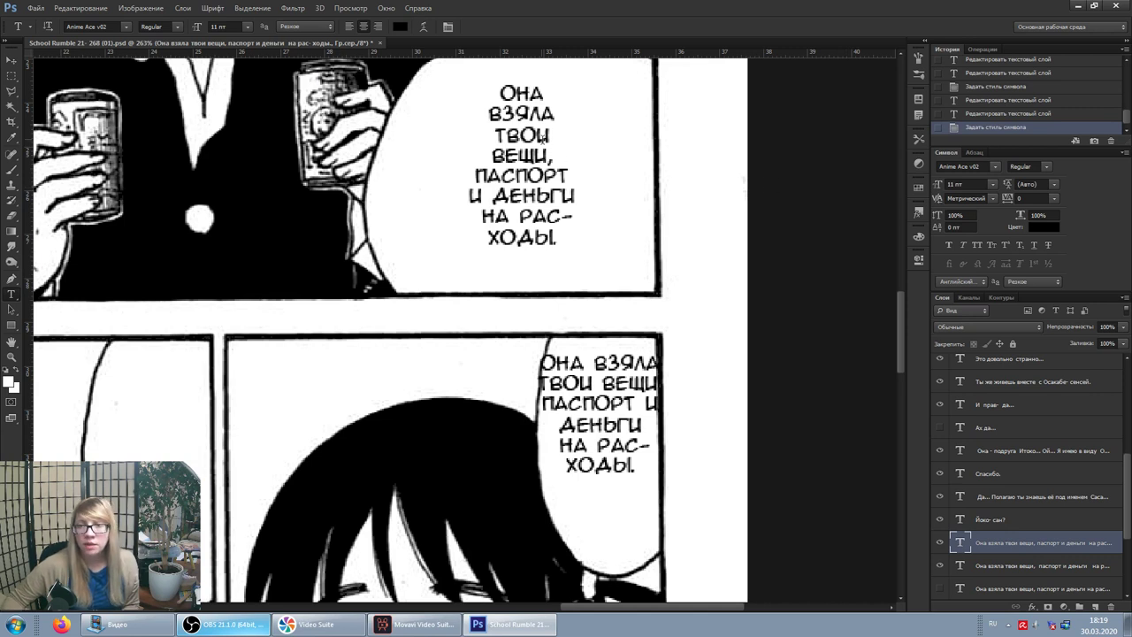
Step: Reopen and commit the upper and then the lower bubble's text layers
click(548, 89)
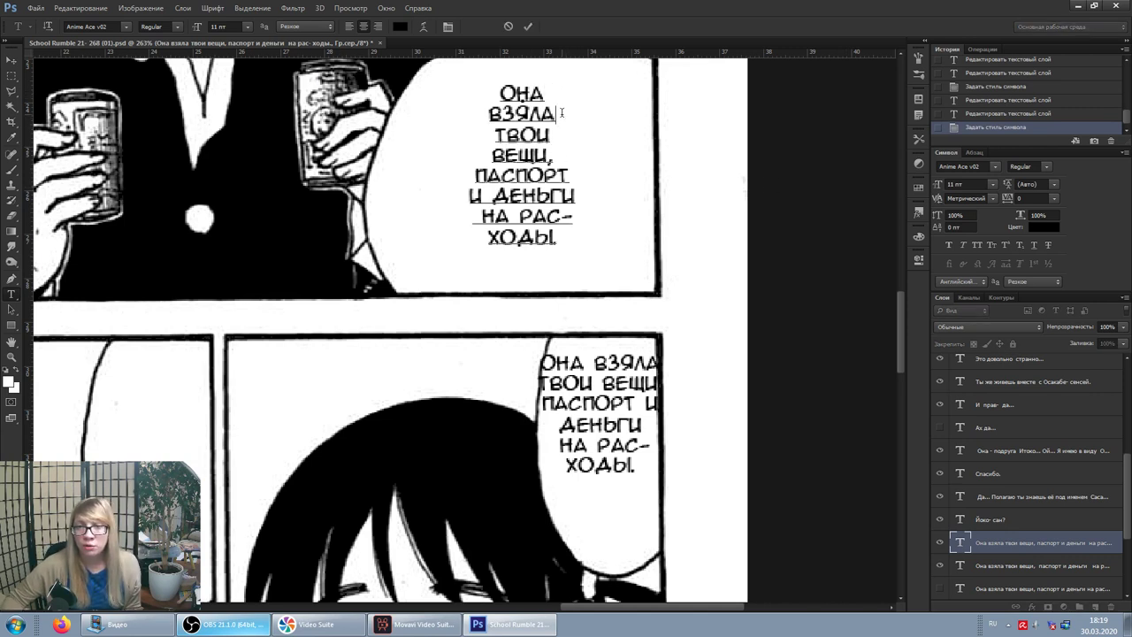
click(561, 150)
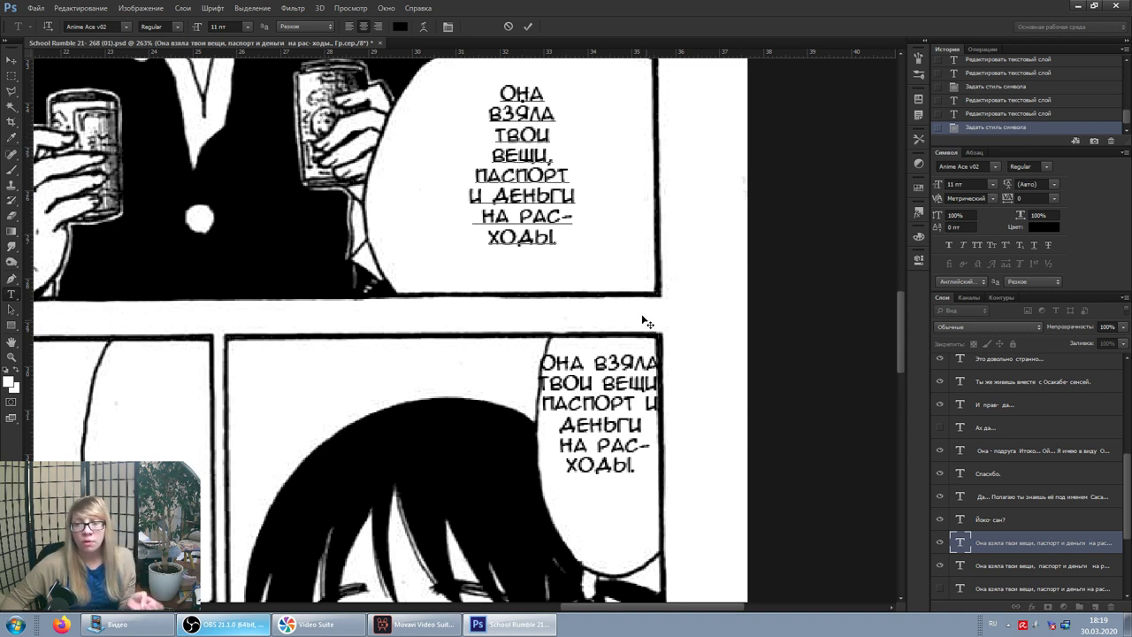
click(1035, 551)
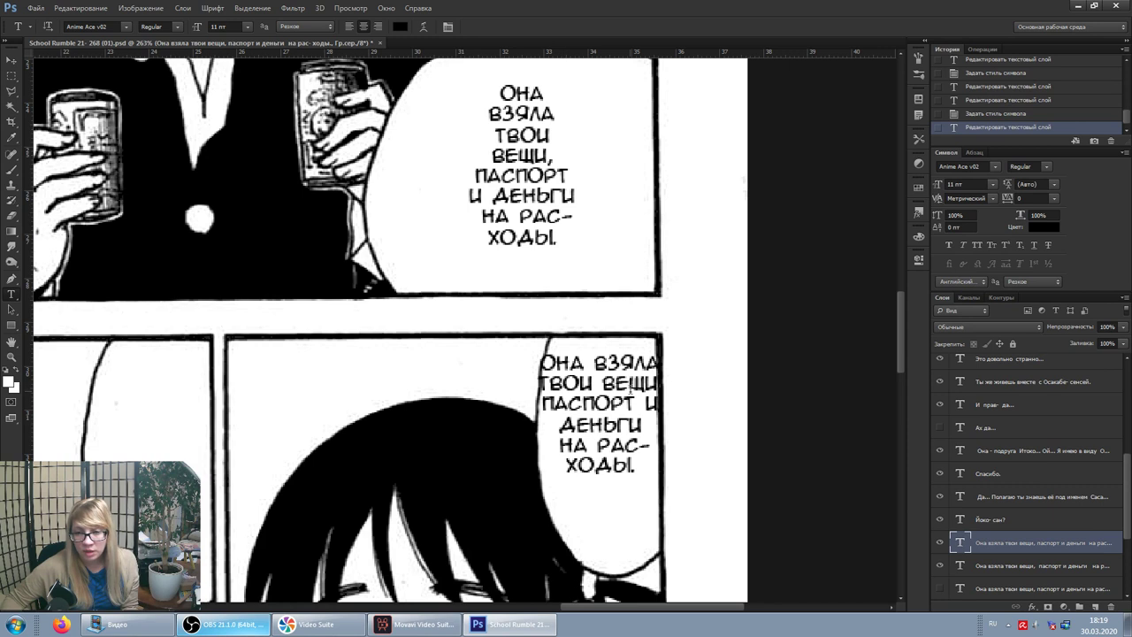
click(1039, 565)
click(584, 359)
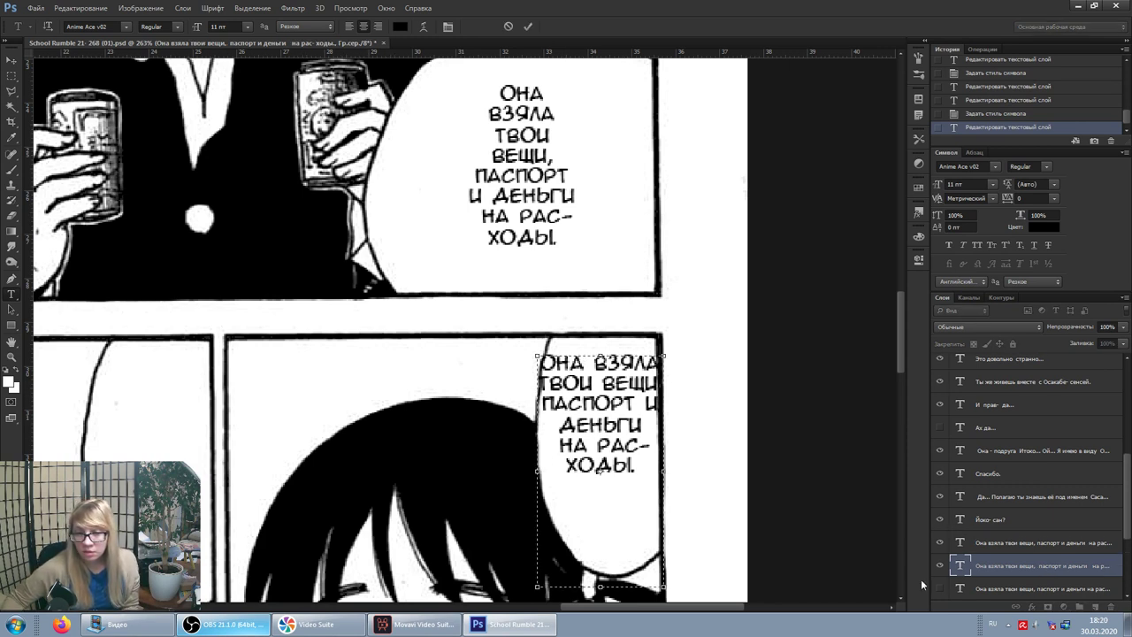
click(1003, 571)
click(602, 384)
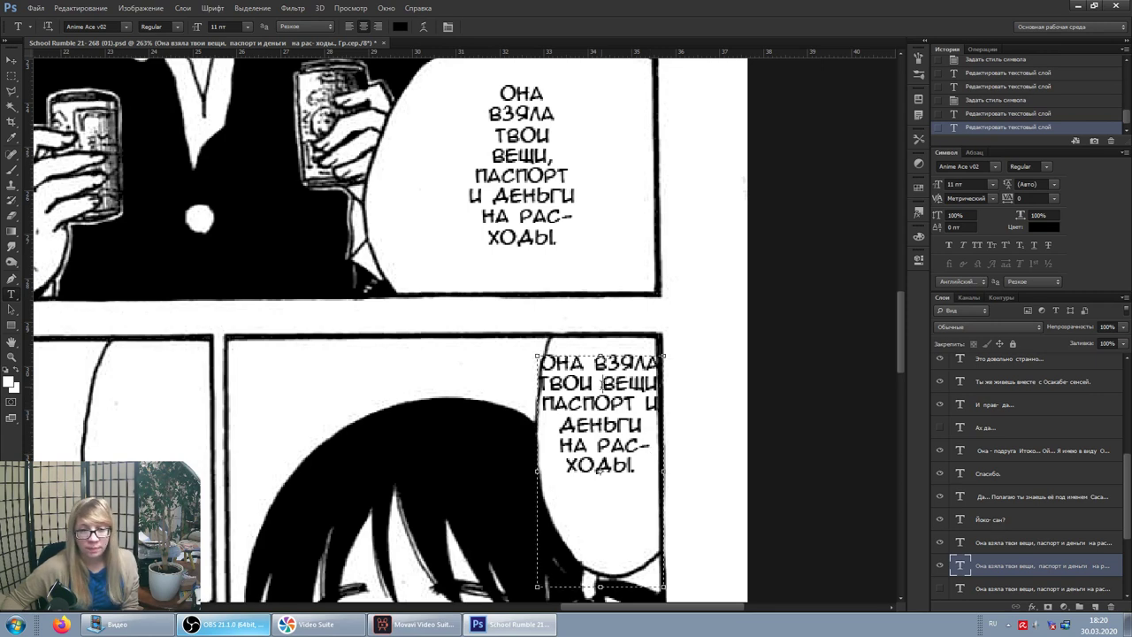
click(1004, 578)
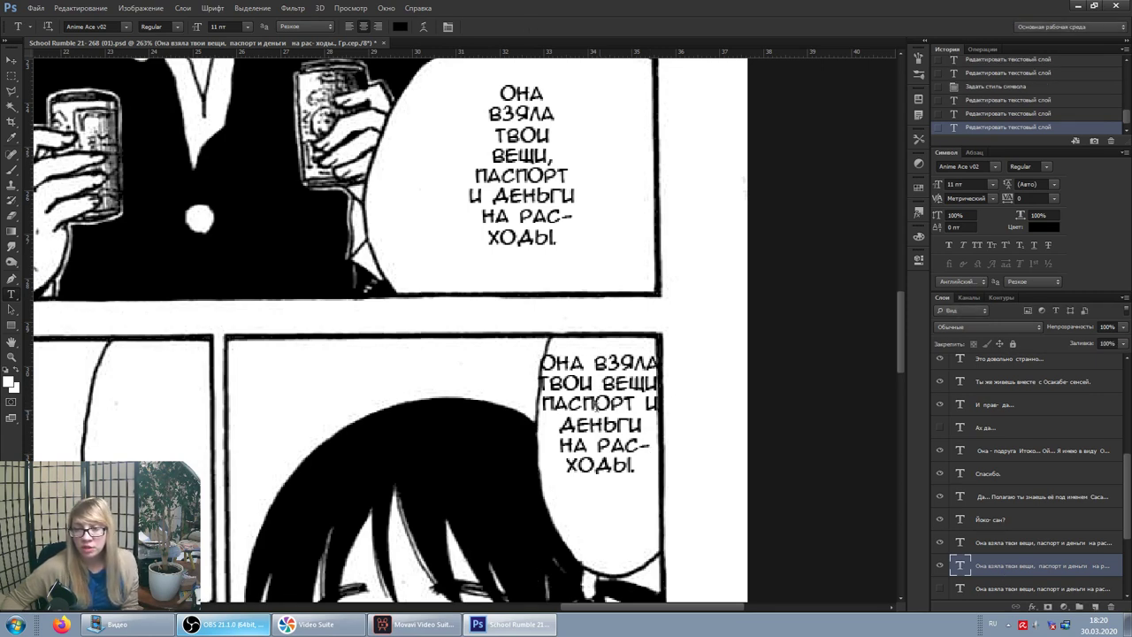
scroll(581, 323, down, 2)
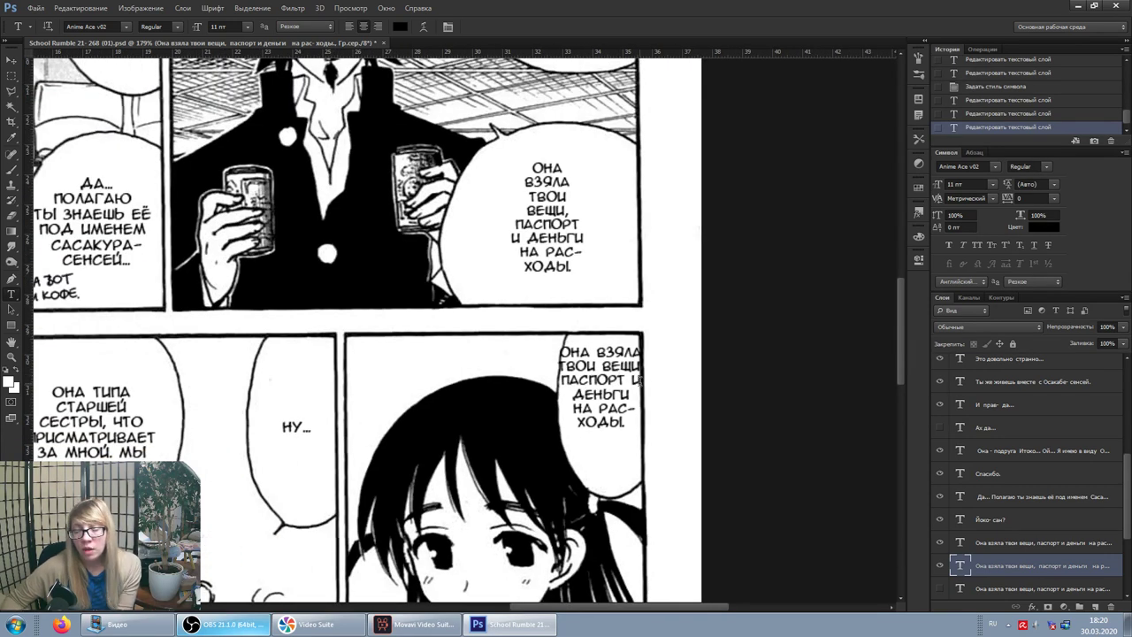
Step: Set the lower bubble's text font size to 28 and commit the edit
click(968, 184)
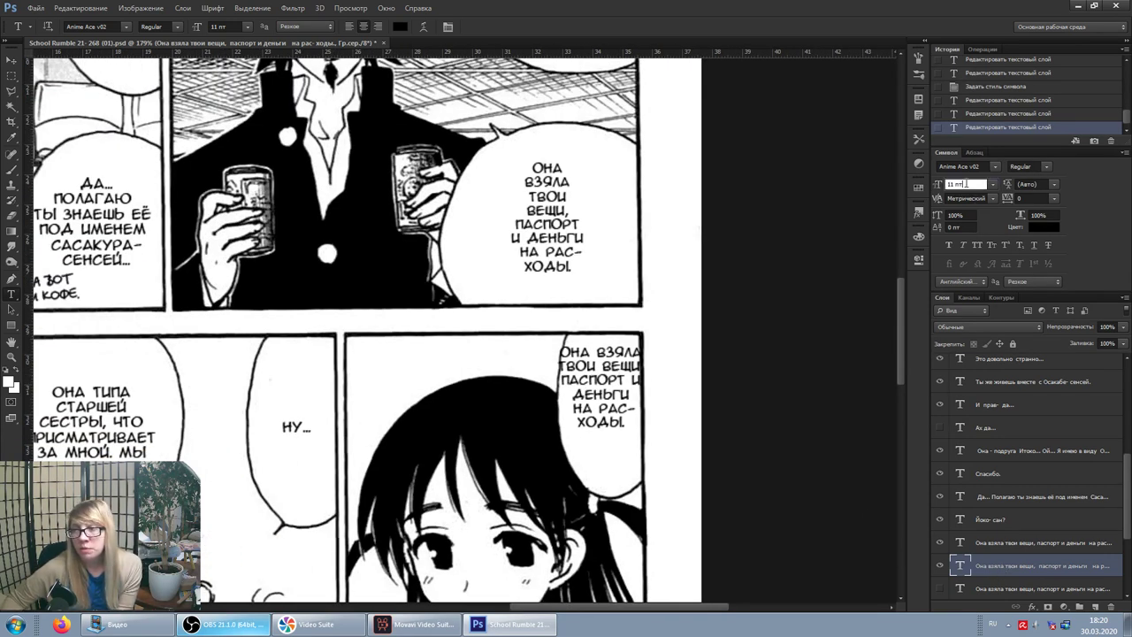
text(28)
key(Return)
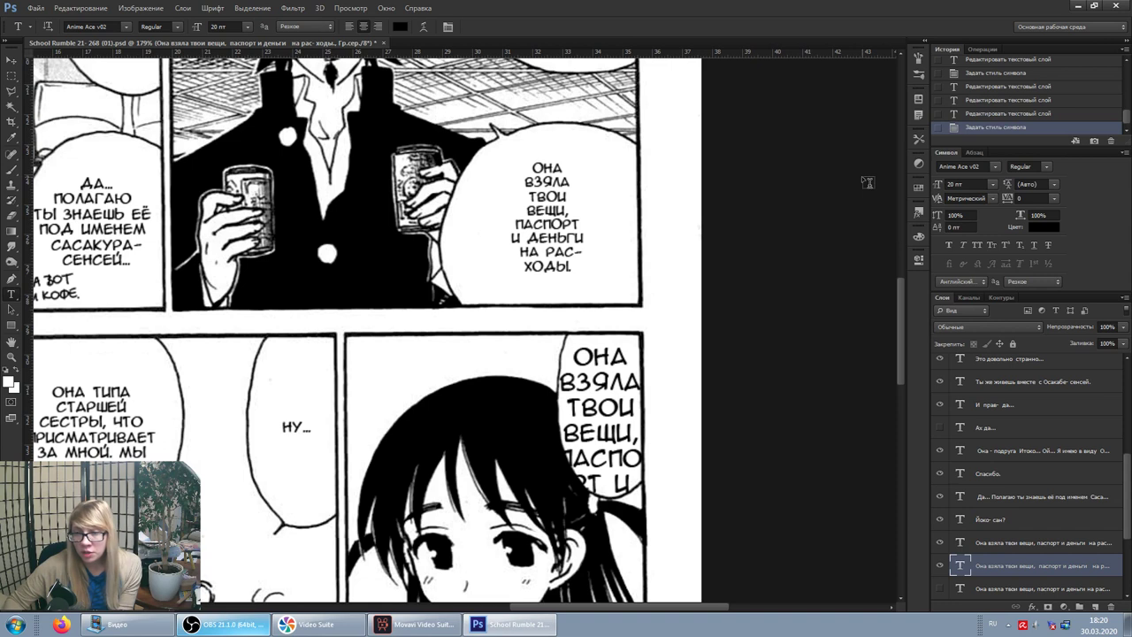
click(605, 375)
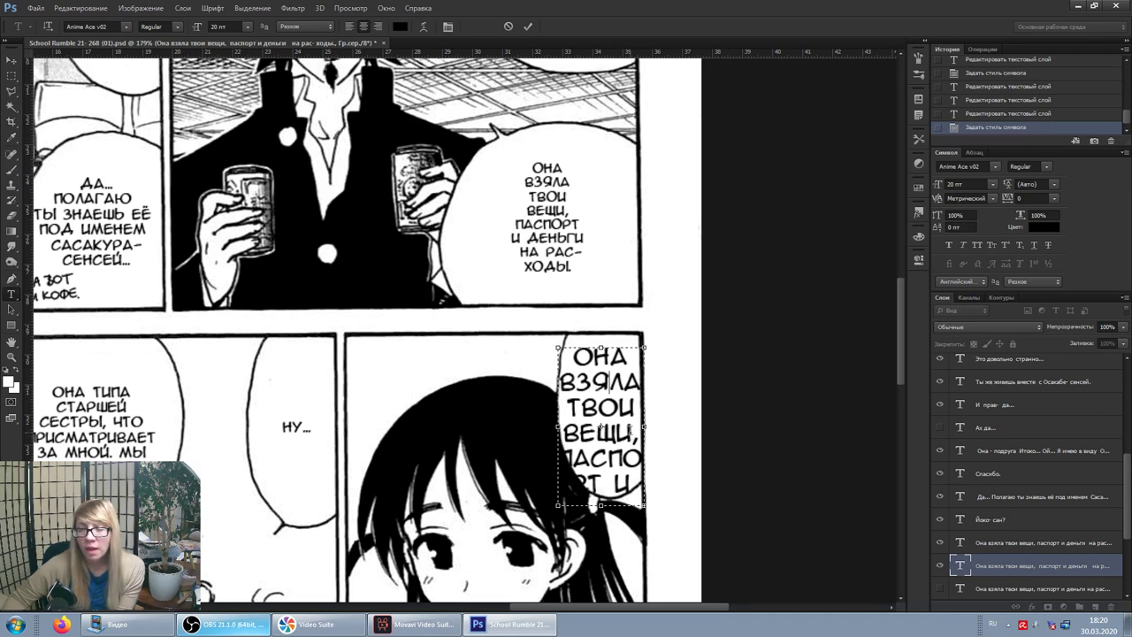
key(ctrl+Return)
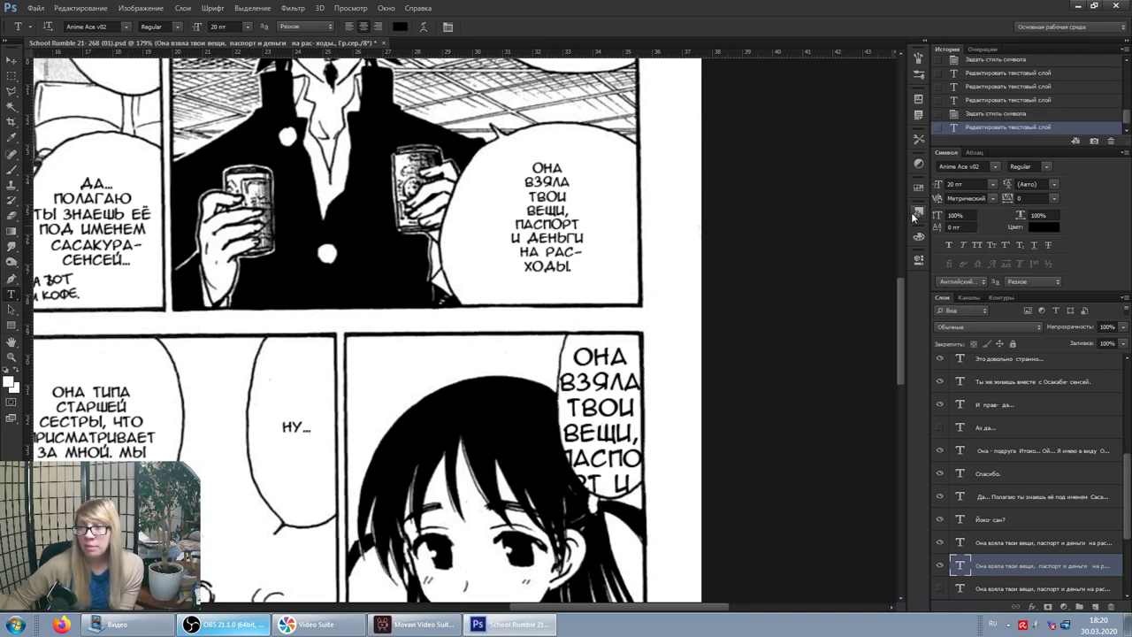
click(619, 411)
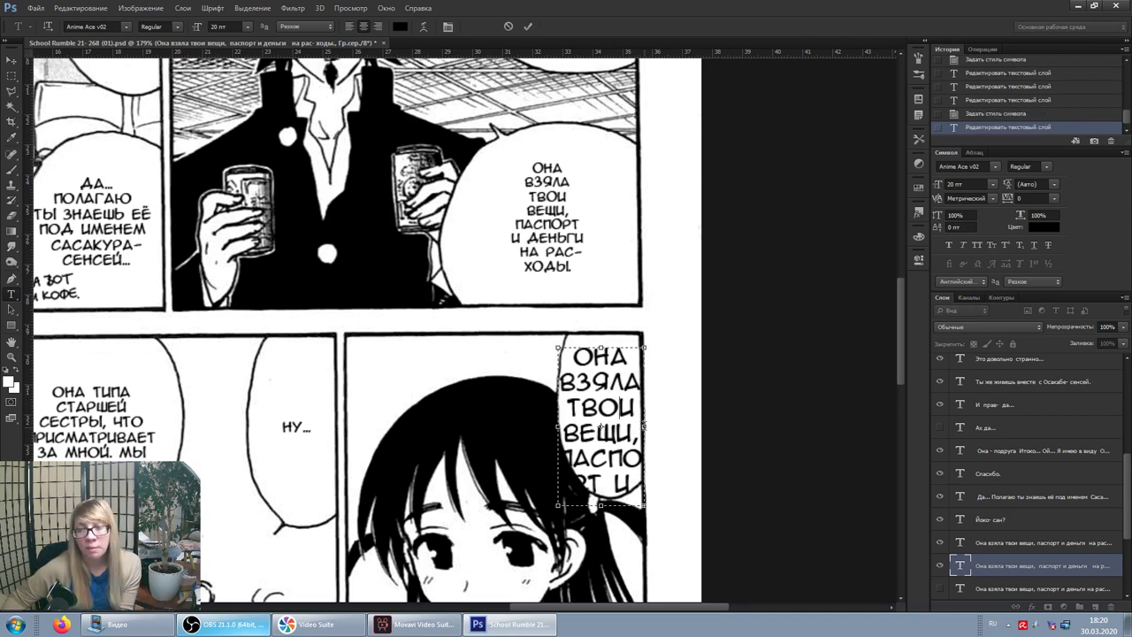
Step: Set the upper bubble's text to 20 pt and move it higher inside the bubble
click(1011, 542)
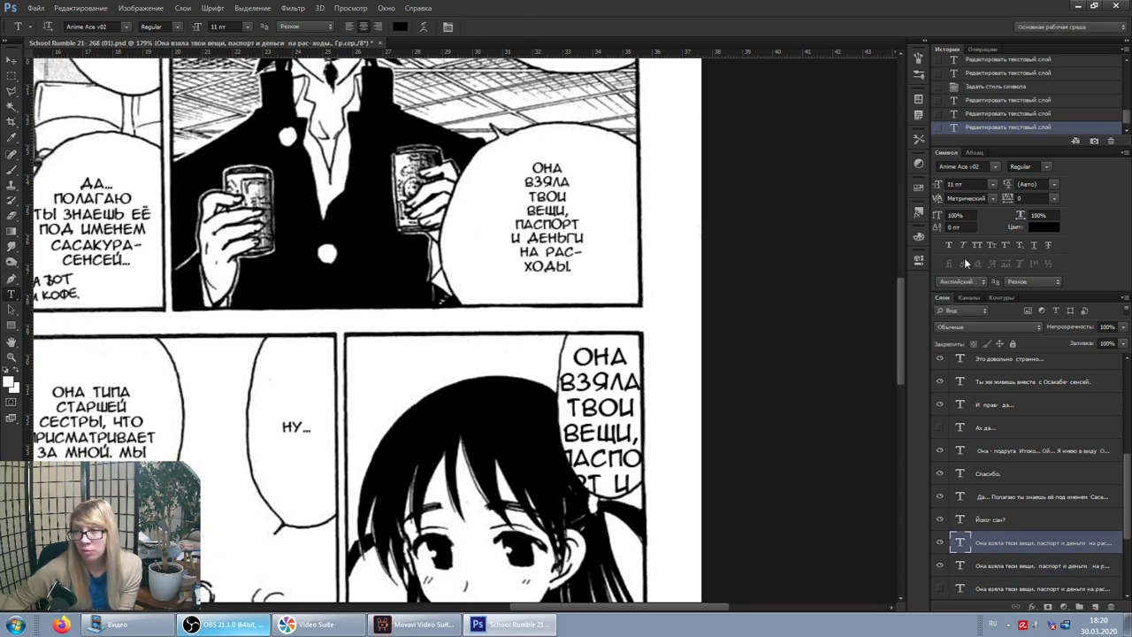
click(963, 184)
text(20)
key(Return)
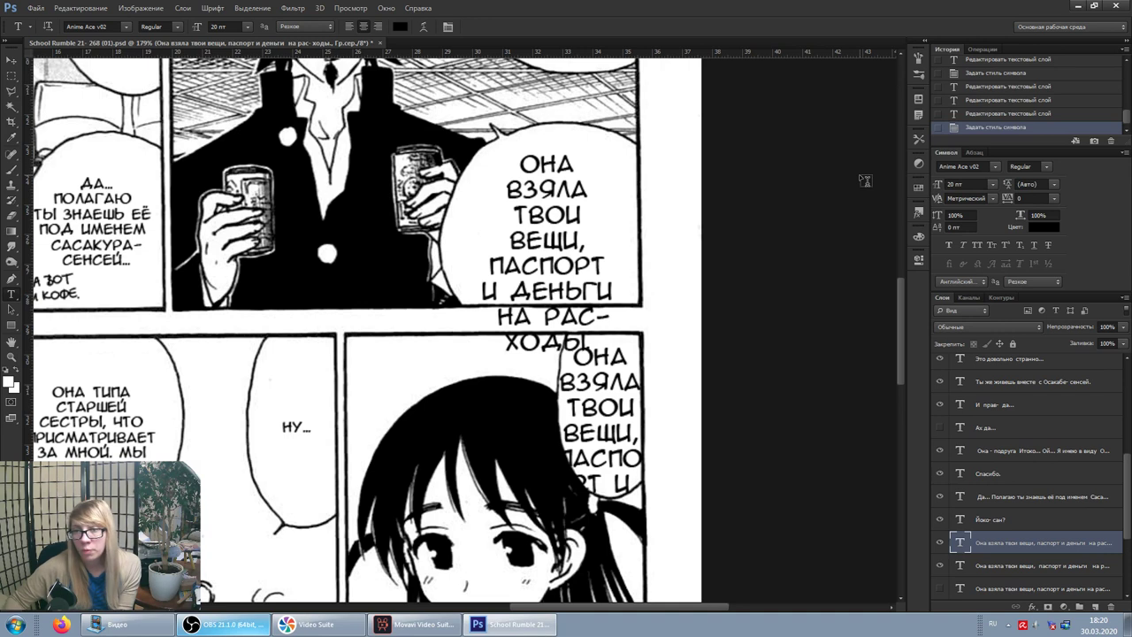
click(543, 253)
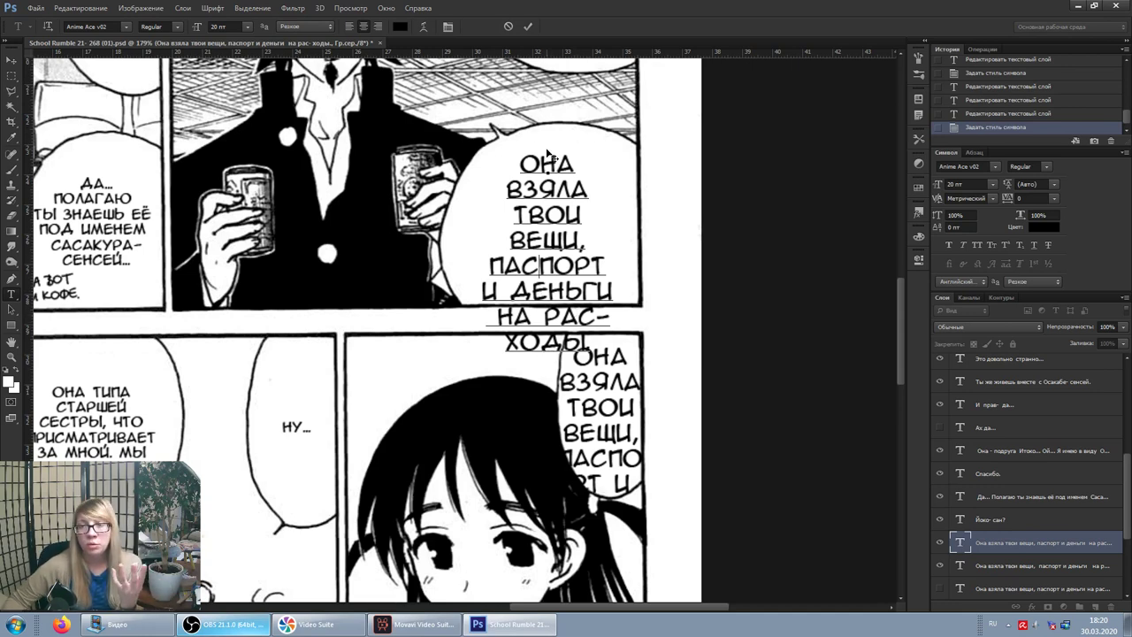
drag(575, 145, 585, 101)
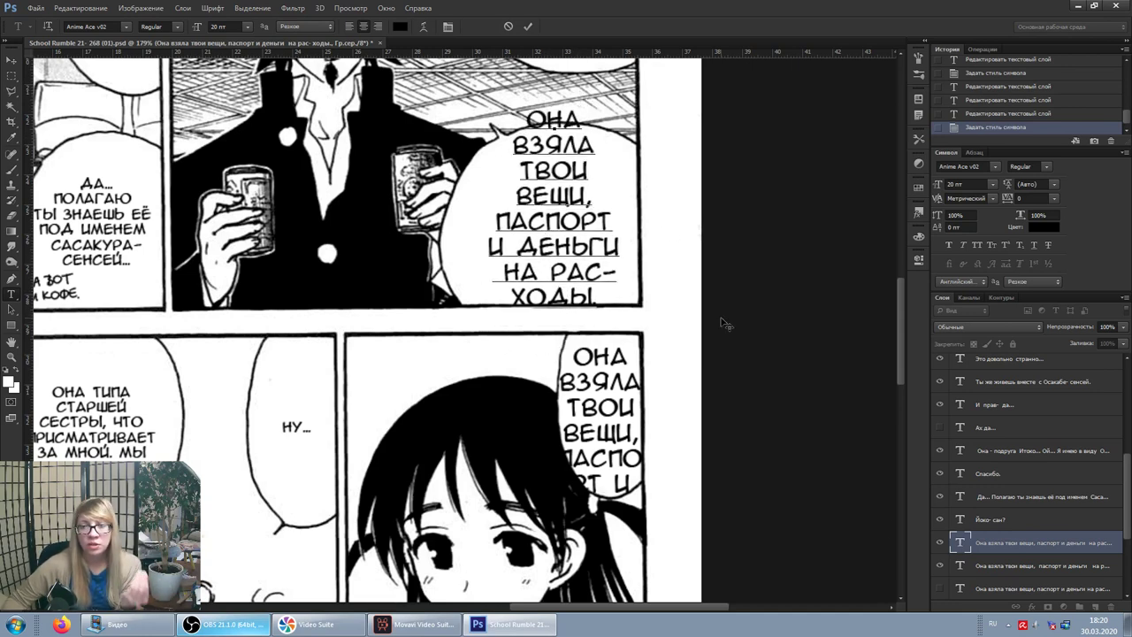
click(1063, 559)
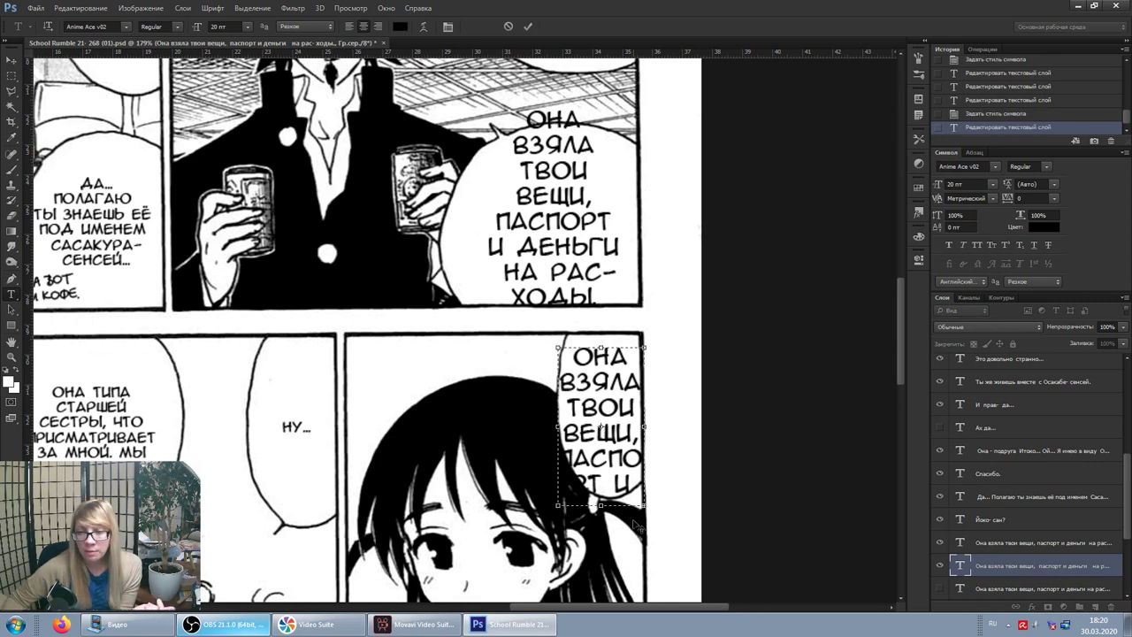
Step: Widen the lower bubble's text frame rightward so the enlarged sentence reflows into wider lines
mouse_move(603, 495)
mouse_down()
mouse_move(616, 493)
mouse_move(600, 597)
mouse_up()
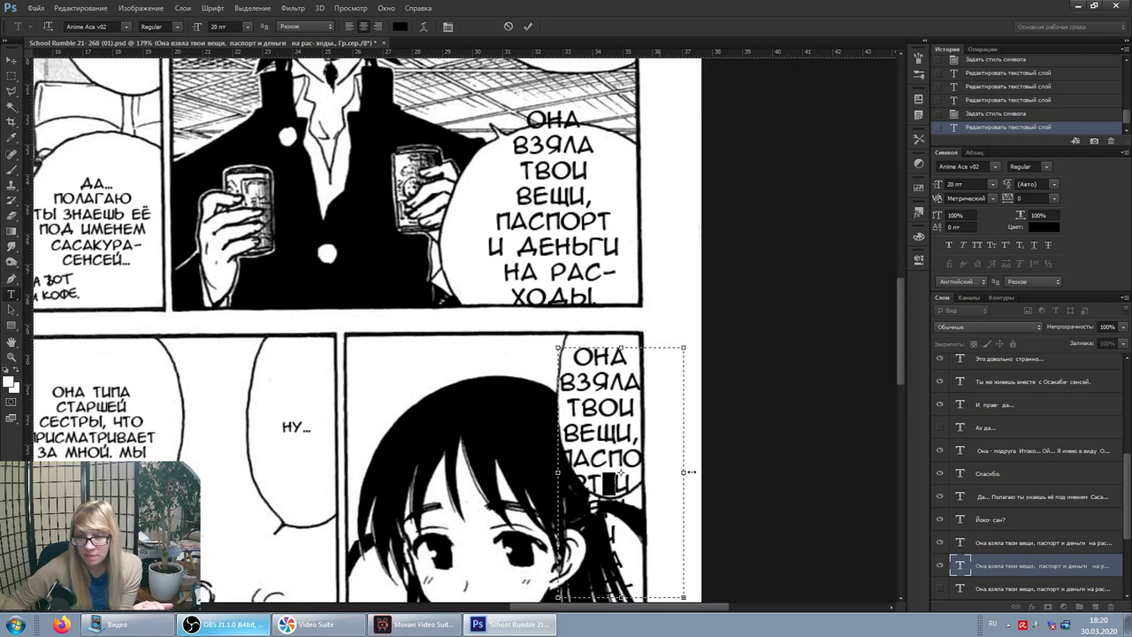
drag(644, 473, 692, 459)
scroll(654, 450, down, 2)
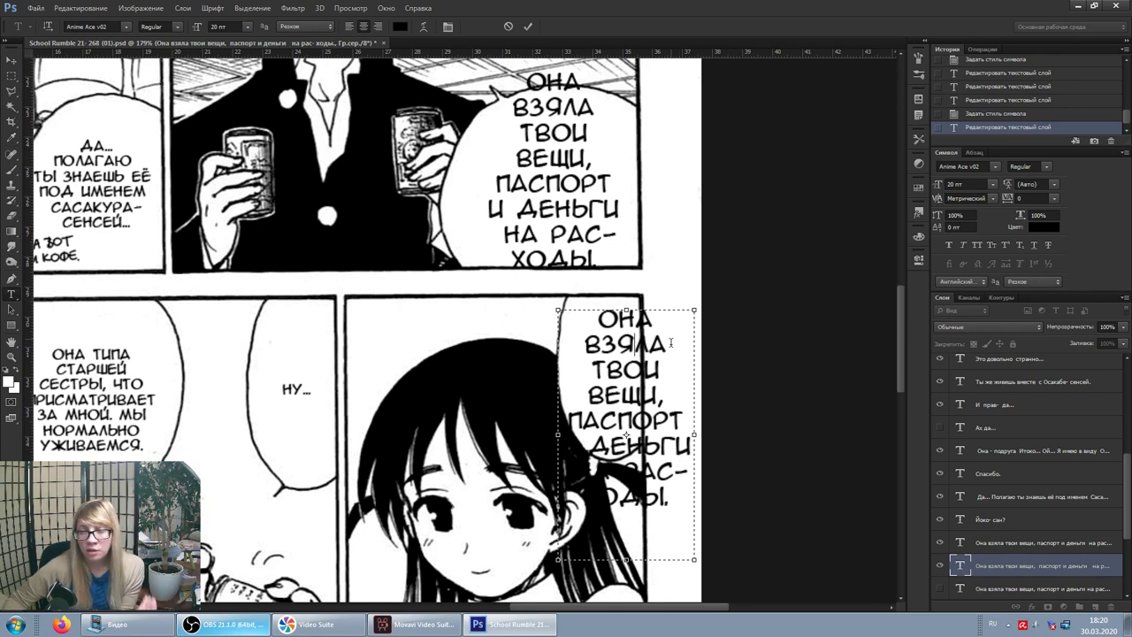
key(ctrl+Return)
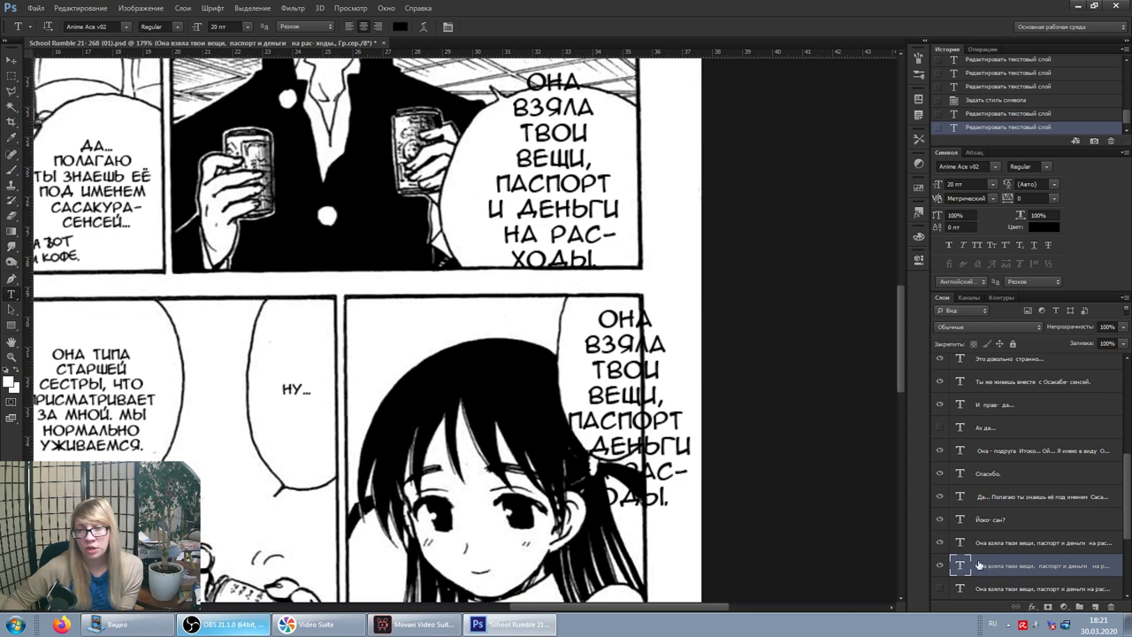
key(ctrl+z)
click(606, 394)
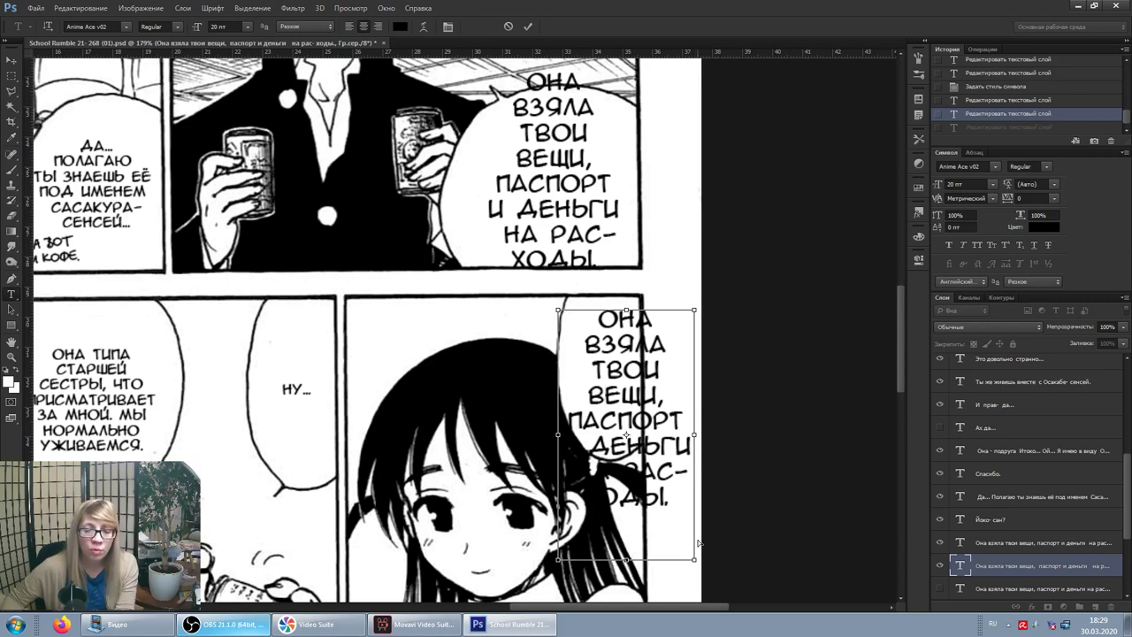
Step: Scale the lower bubble's text down to about 11 pt so the sentence fits over six lines
drag(694, 560, 664, 465)
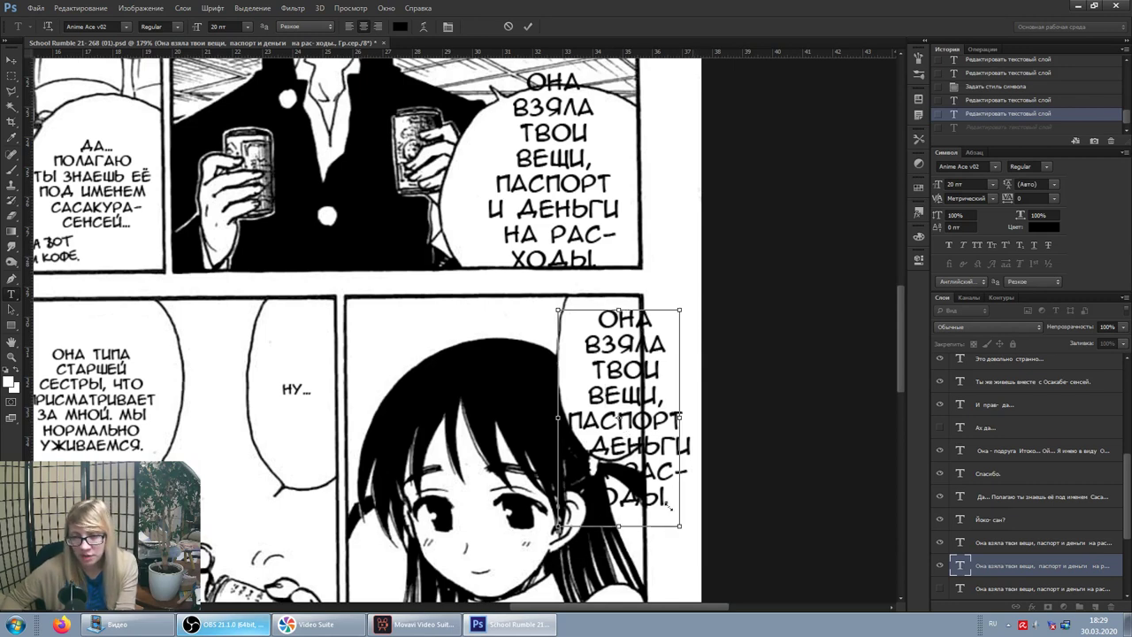
mouse_move(664, 465)
mouse_down()
mouse_move(621, 386)
mouse_move(630, 461)
mouse_up()
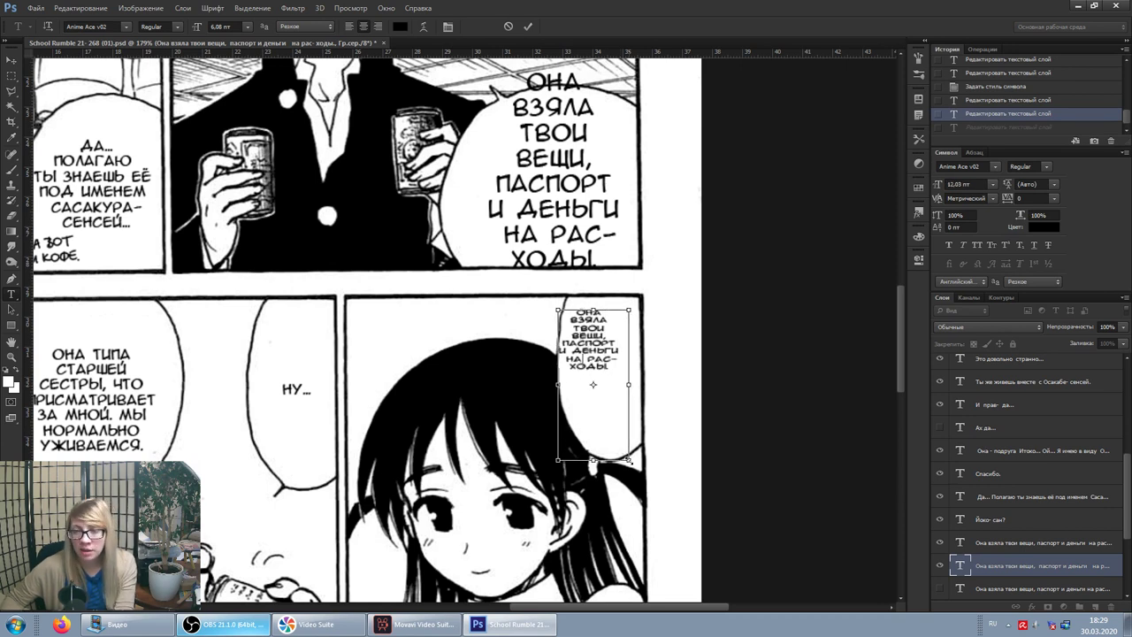
mouse_move(631, 461)
mouse_down()
mouse_move(635, 426)
mouse_move(648, 440)
mouse_up()
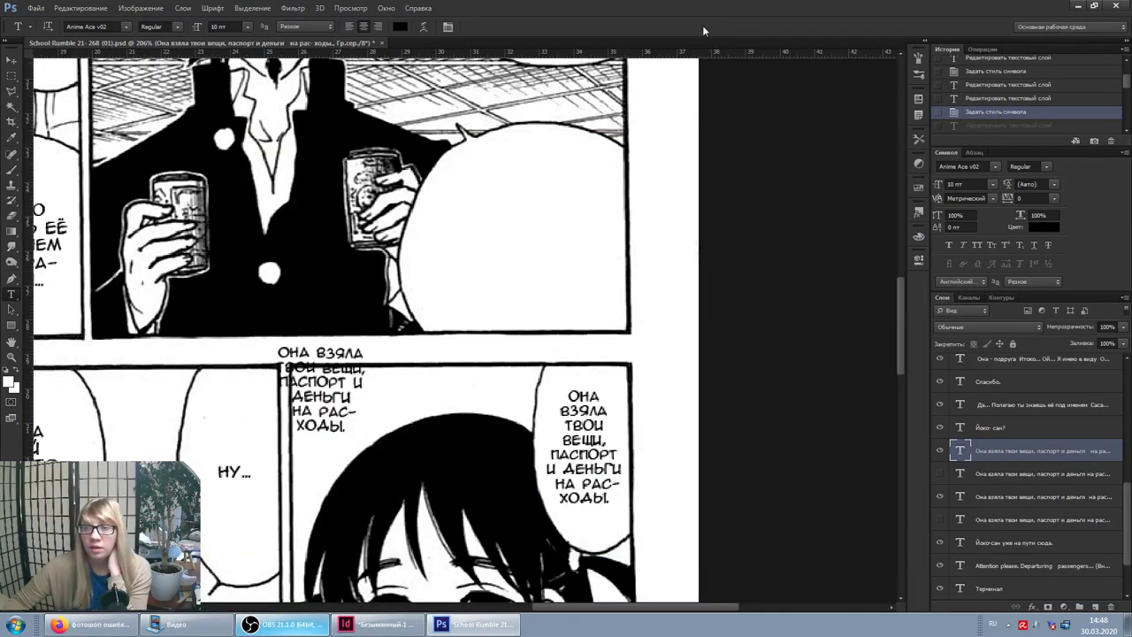
Step: Set the loose 'Она взяла…' text to 12 pt
click(358, 396)
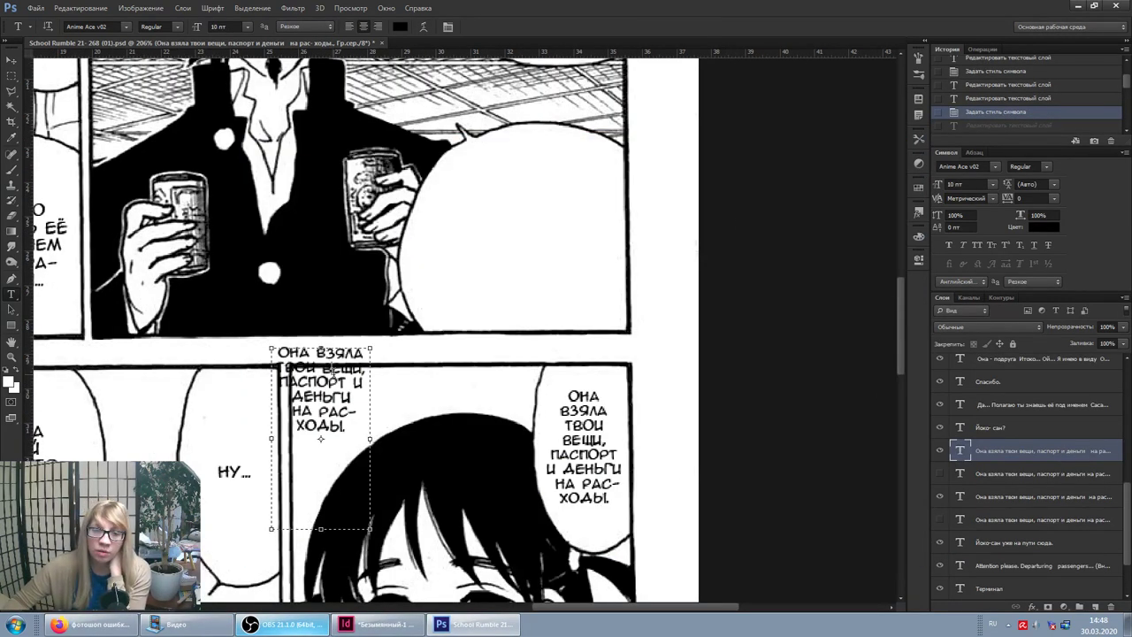
click(1055, 453)
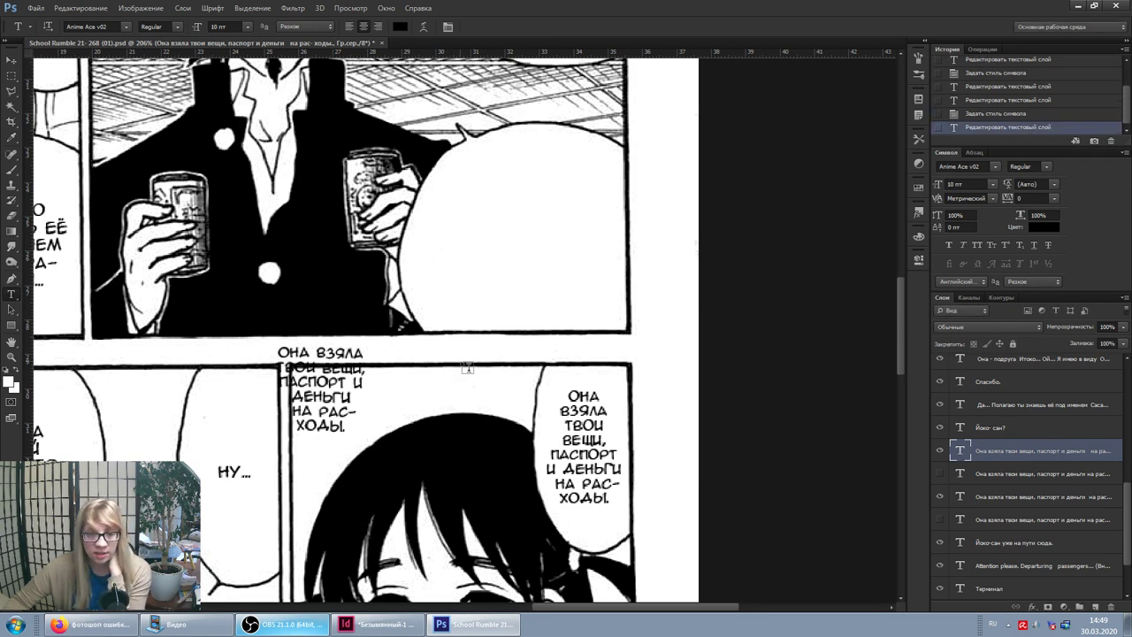
click(329, 383)
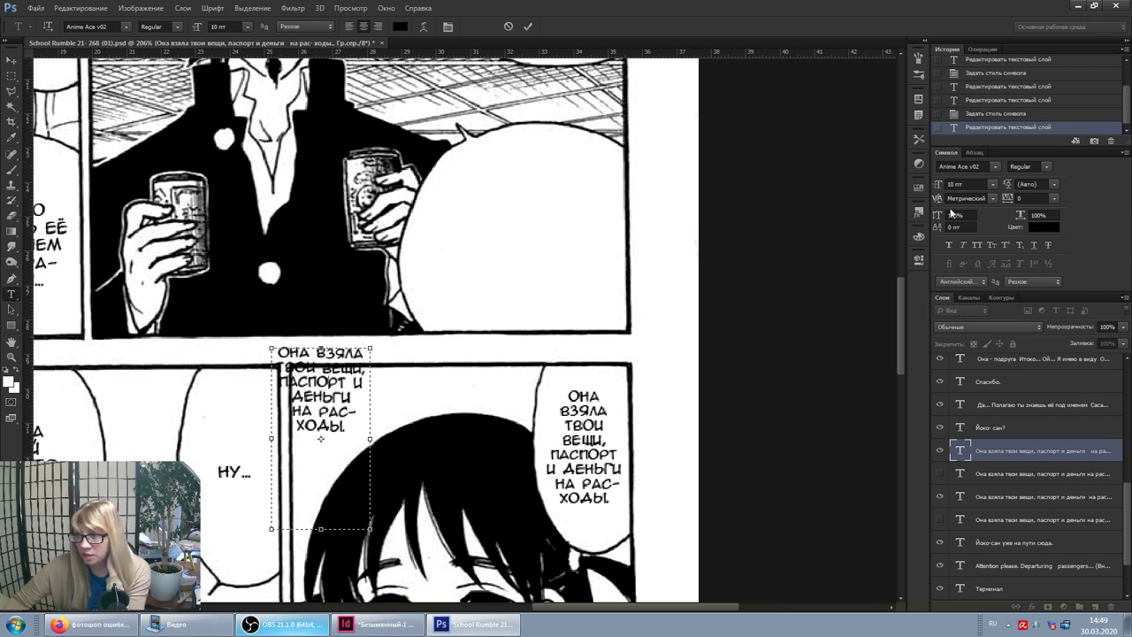
click(970, 183)
text(12)
key(Return)
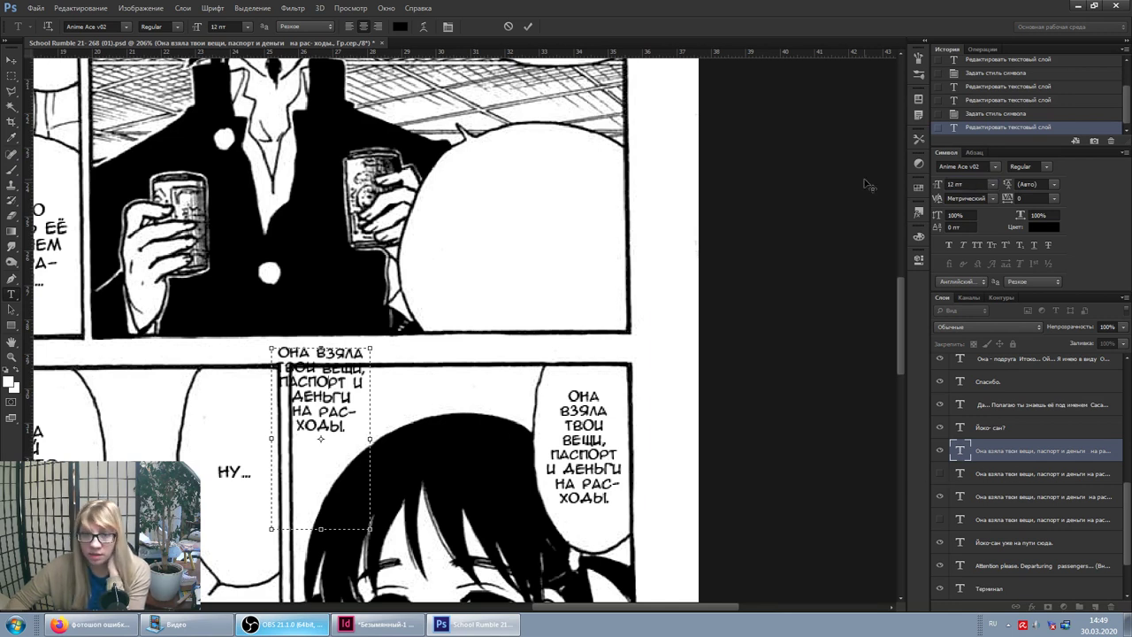
click(988, 451)
click(965, 183)
key(Return)
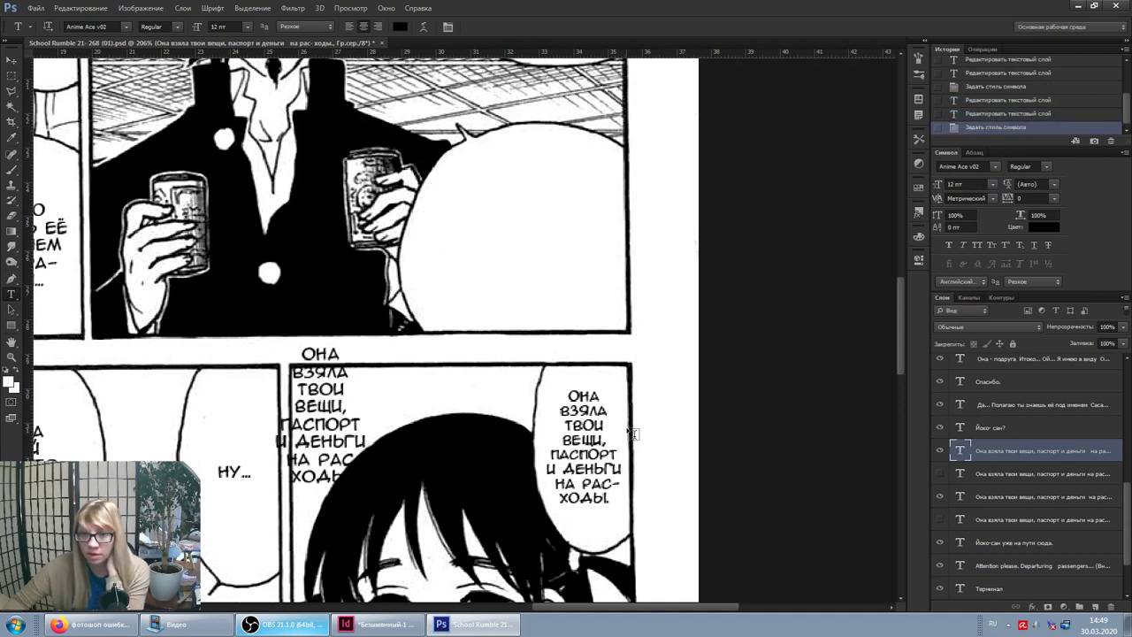
Step: Set the right bubble's copy of the sentence to 12 pt
click(1029, 498)
click(1032, 244)
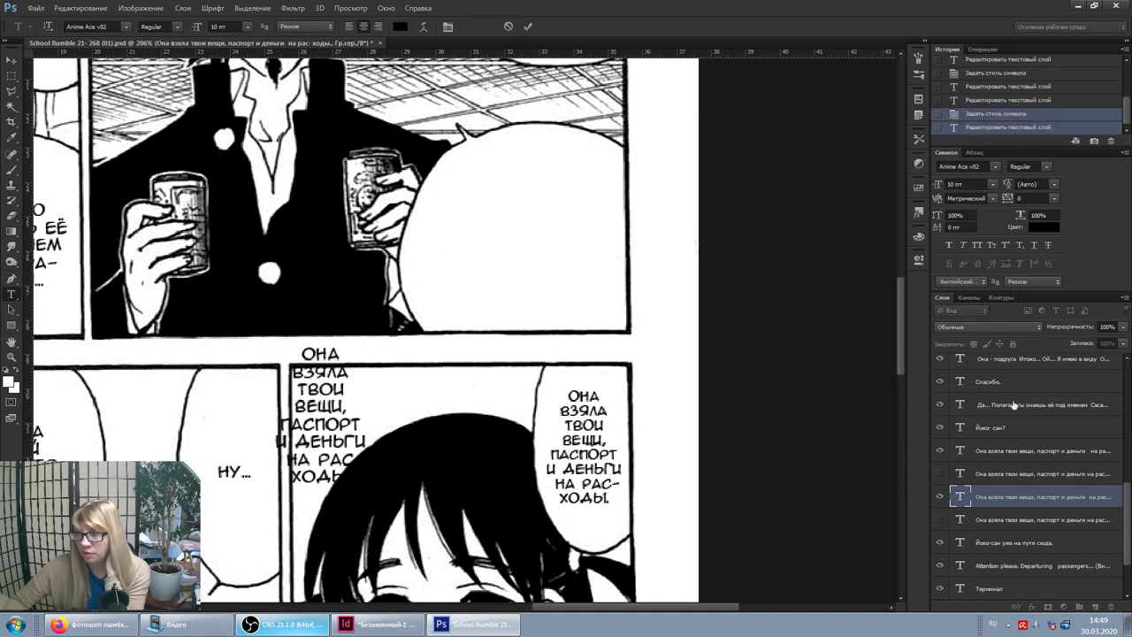
click(966, 183)
text(12)
key(Return)
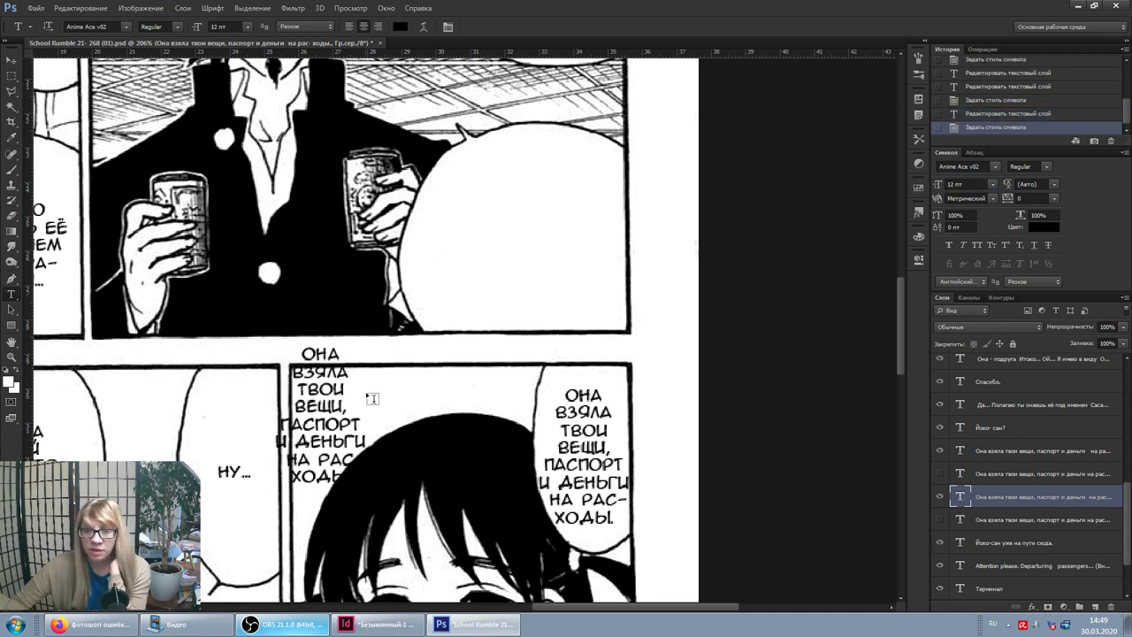
click(597, 447)
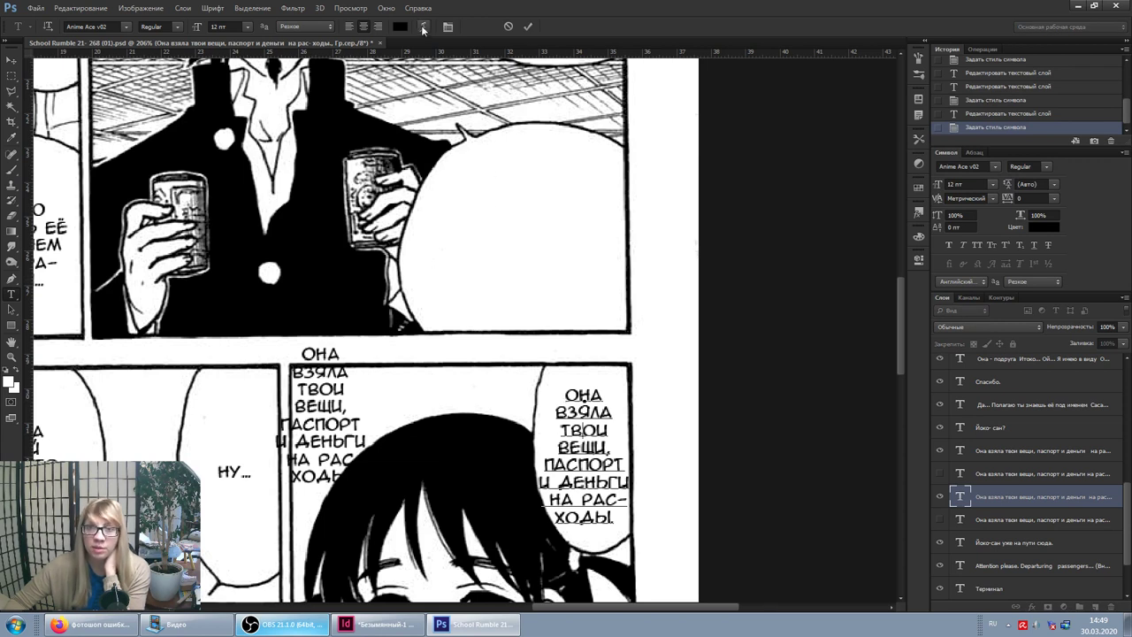
Step: Apply a trial Arc warp to the bubble text using the typed values 0-90
click(424, 27)
click(747, 148)
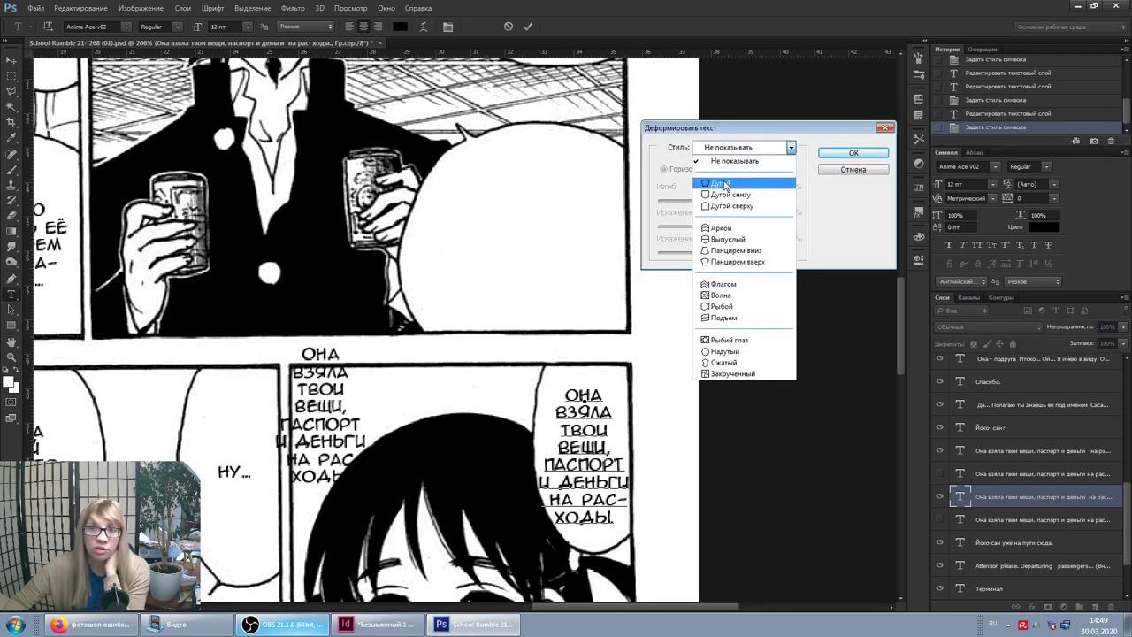
click(723, 183)
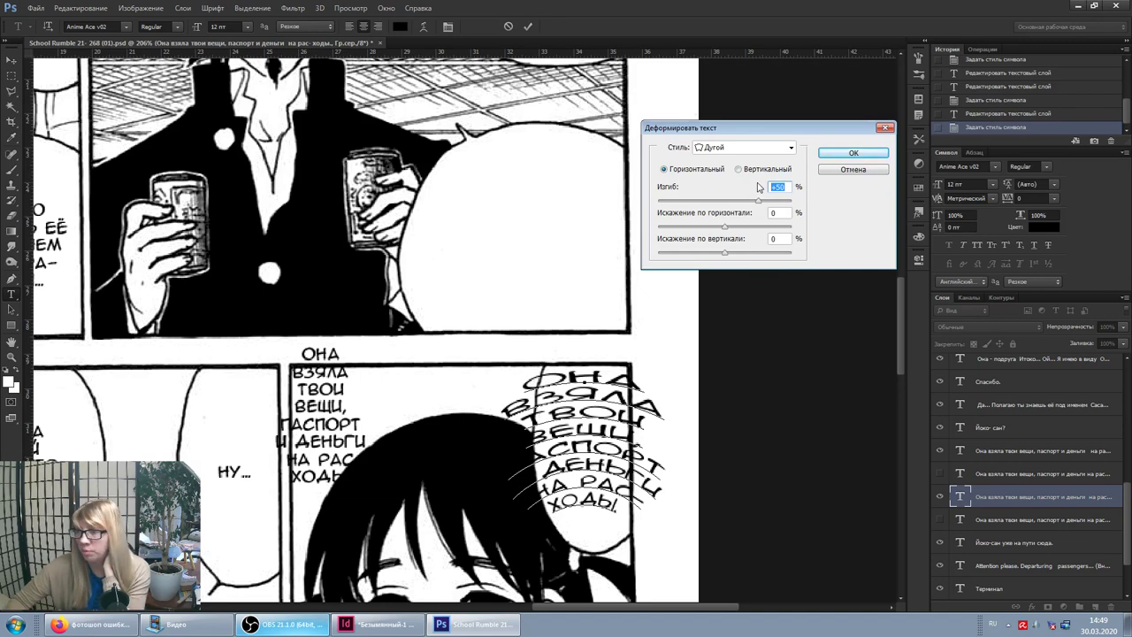
text(0)
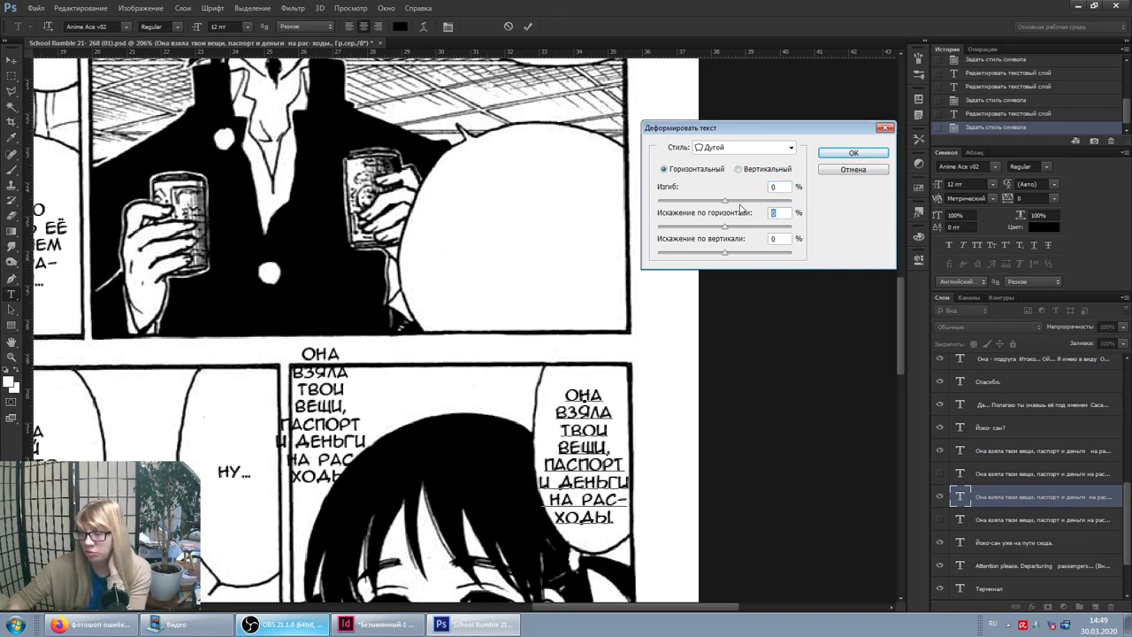
text(-90)
key(Return)
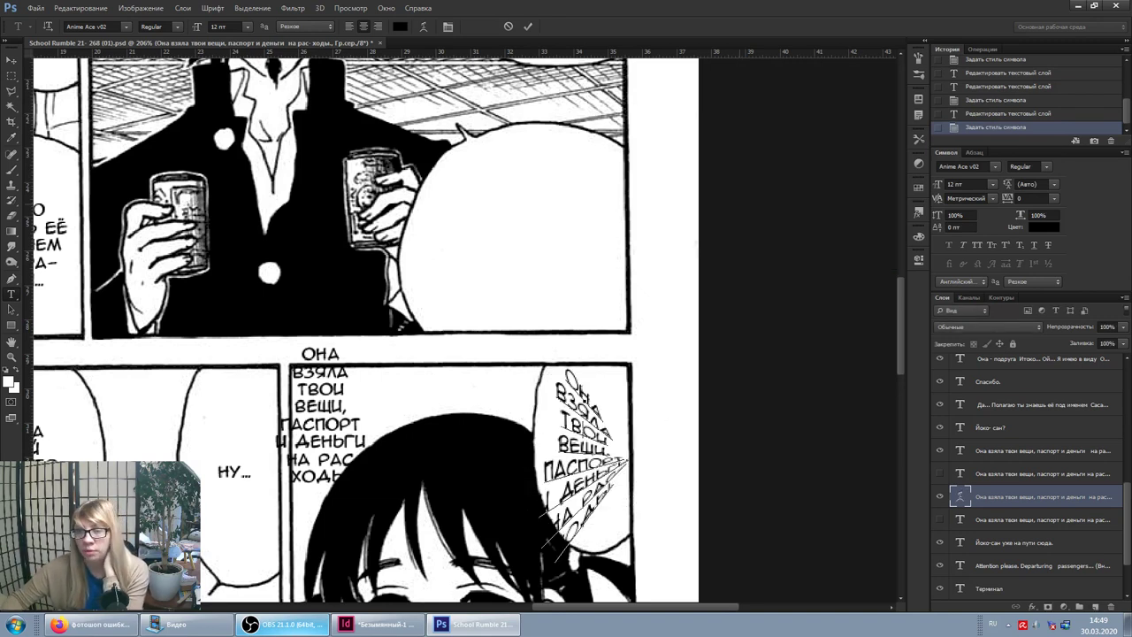
click(1046, 503)
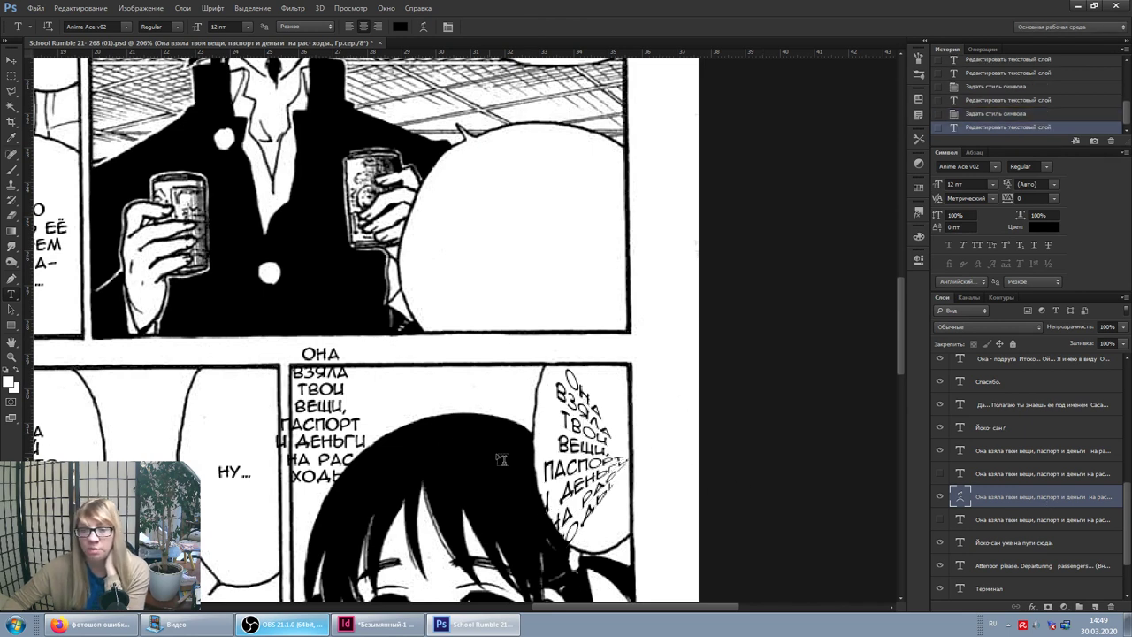
Step: Move the plain text into the upper bubble and Arc-warp it: Bend 0, Horizontal Distortion 100
click(320, 361)
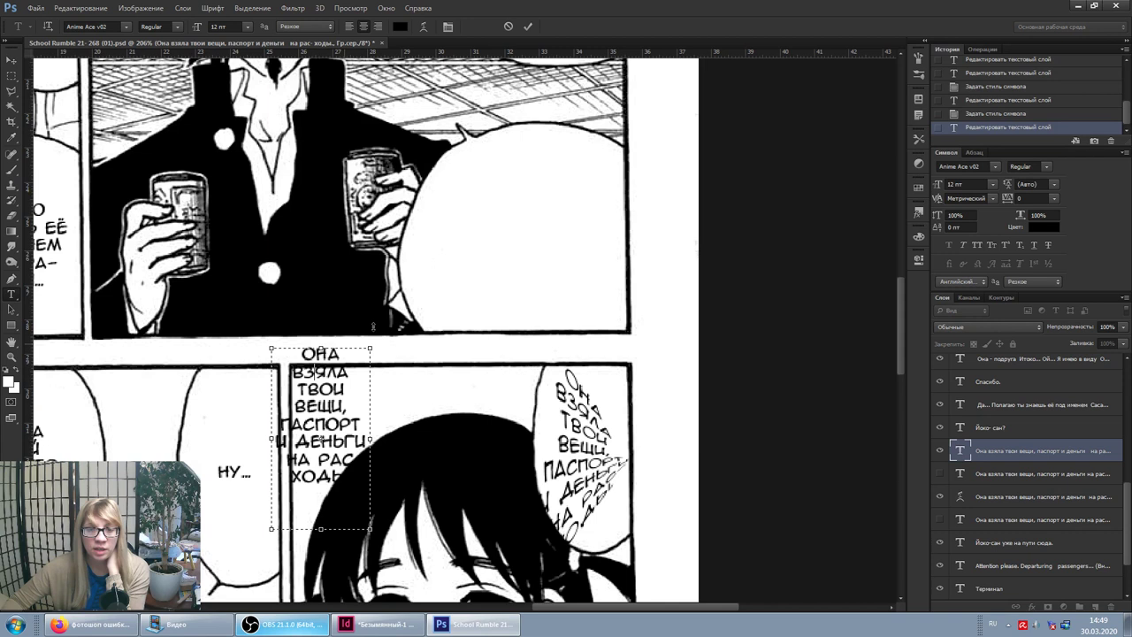
drag(372, 329, 573, 161)
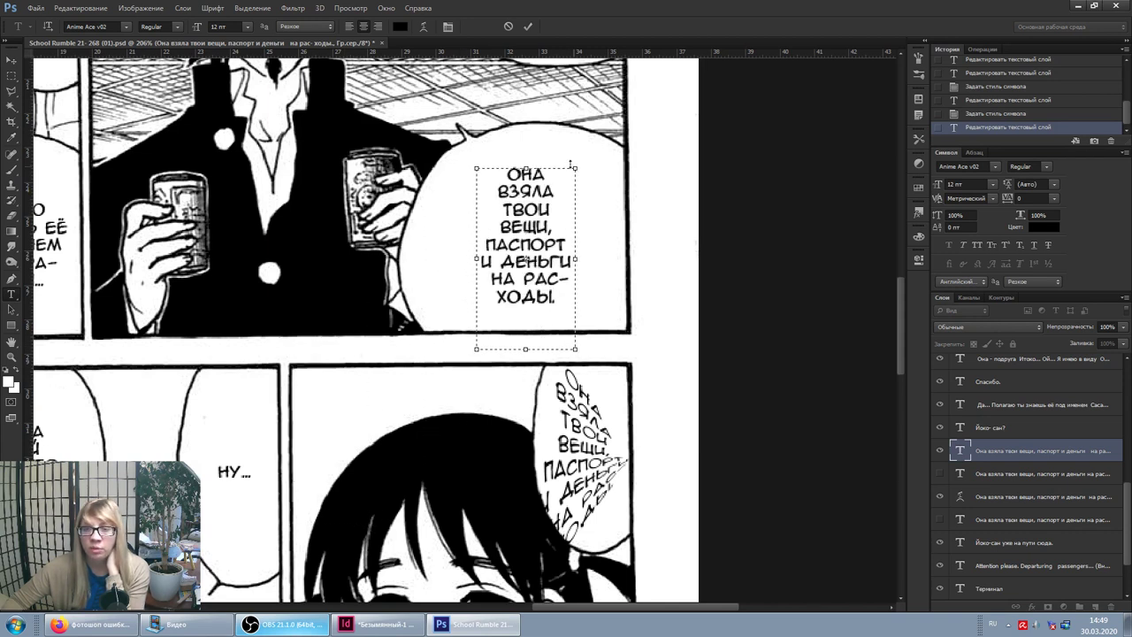
click(424, 27)
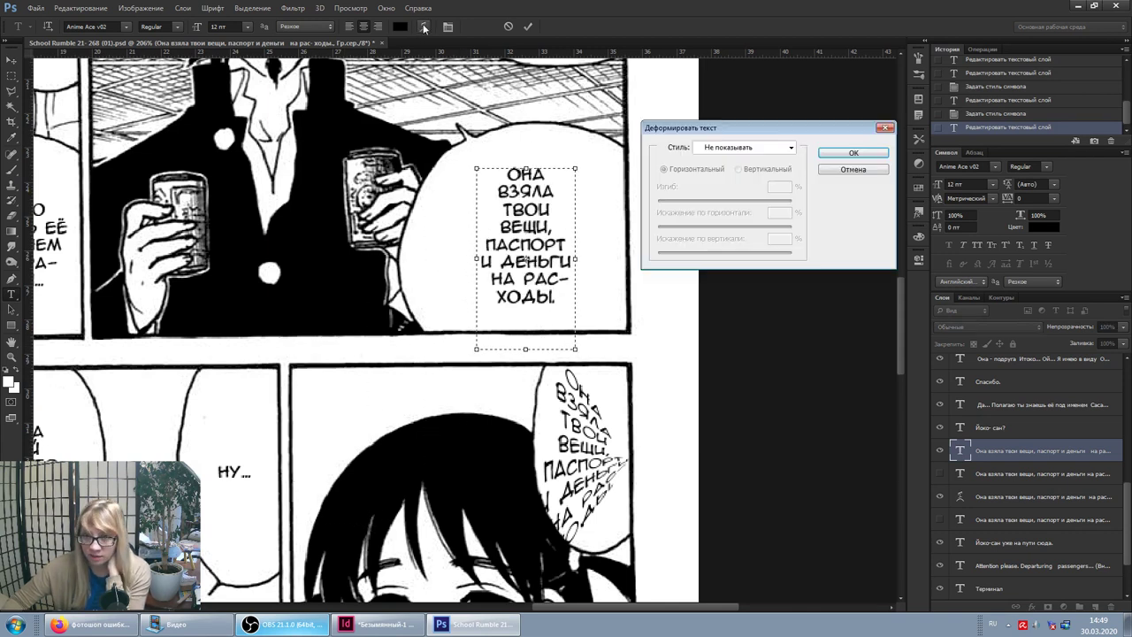
click(791, 147)
click(758, 187)
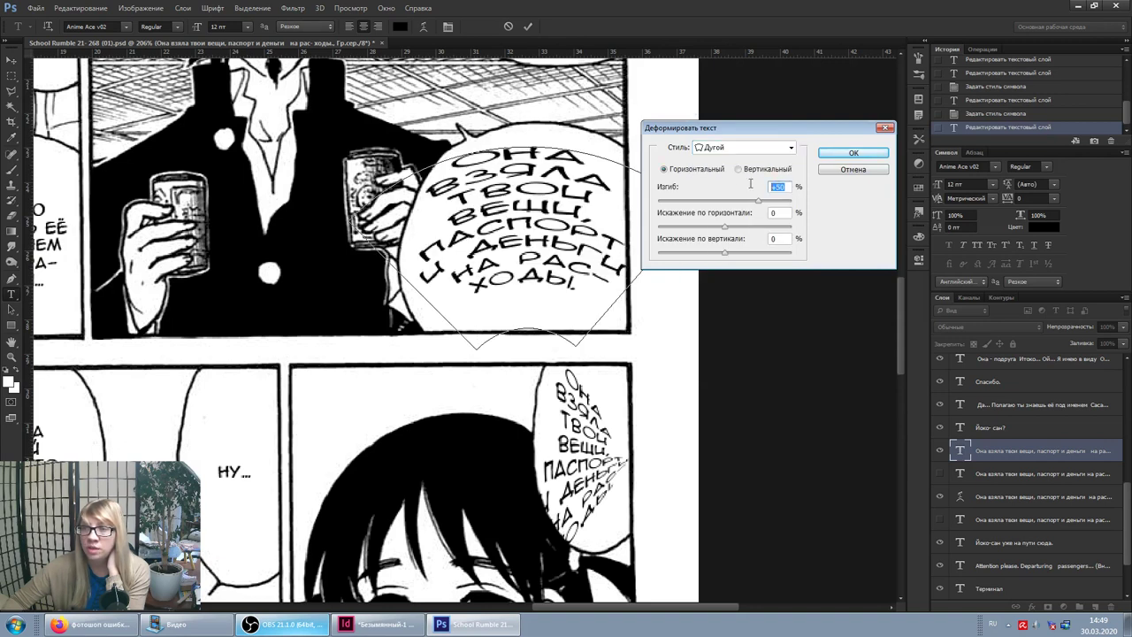
text(0)
click(779, 213)
text(100)
key(Return)
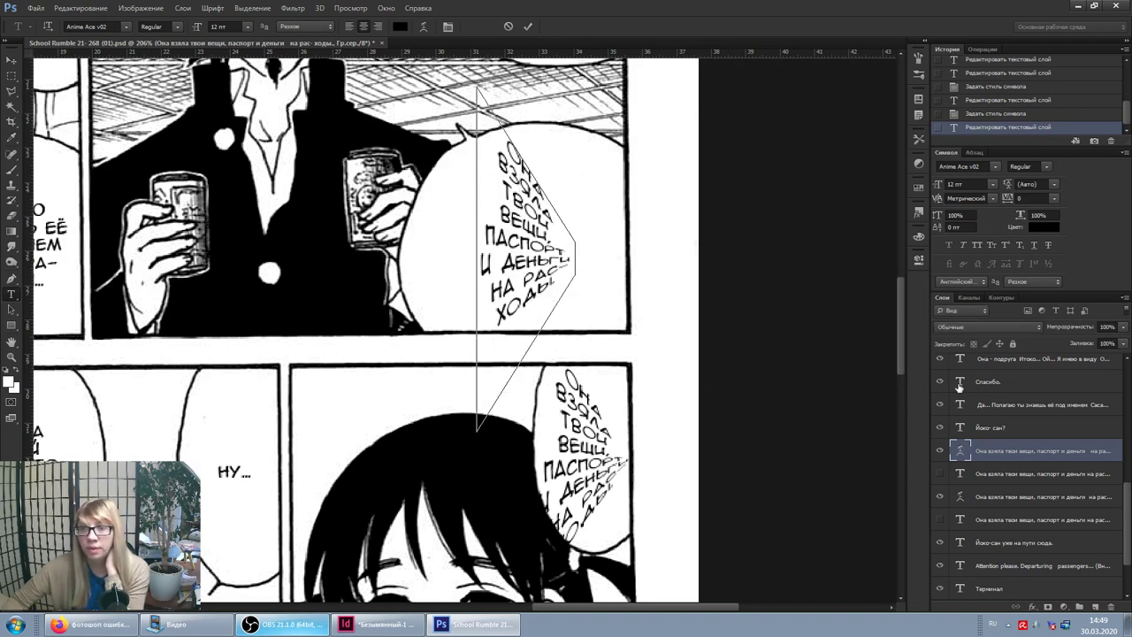
click(1002, 456)
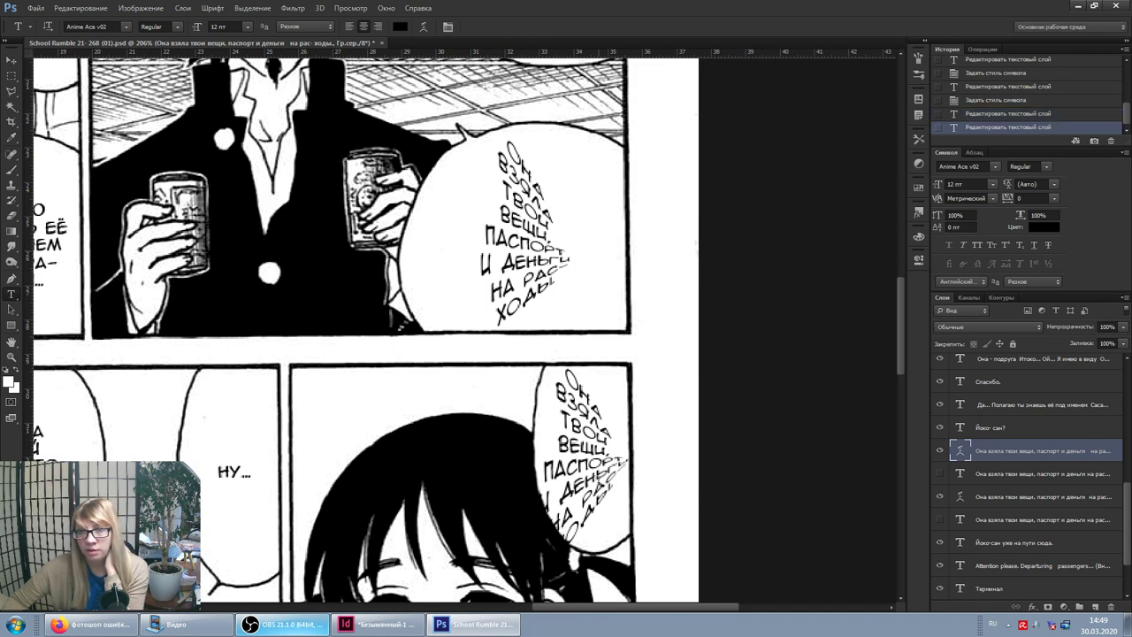
click(624, 363)
mouse_move(629, 354)
mouse_down()
mouse_move(666, 156)
mouse_move(663, 212)
mouse_move(546, 157)
mouse_up()
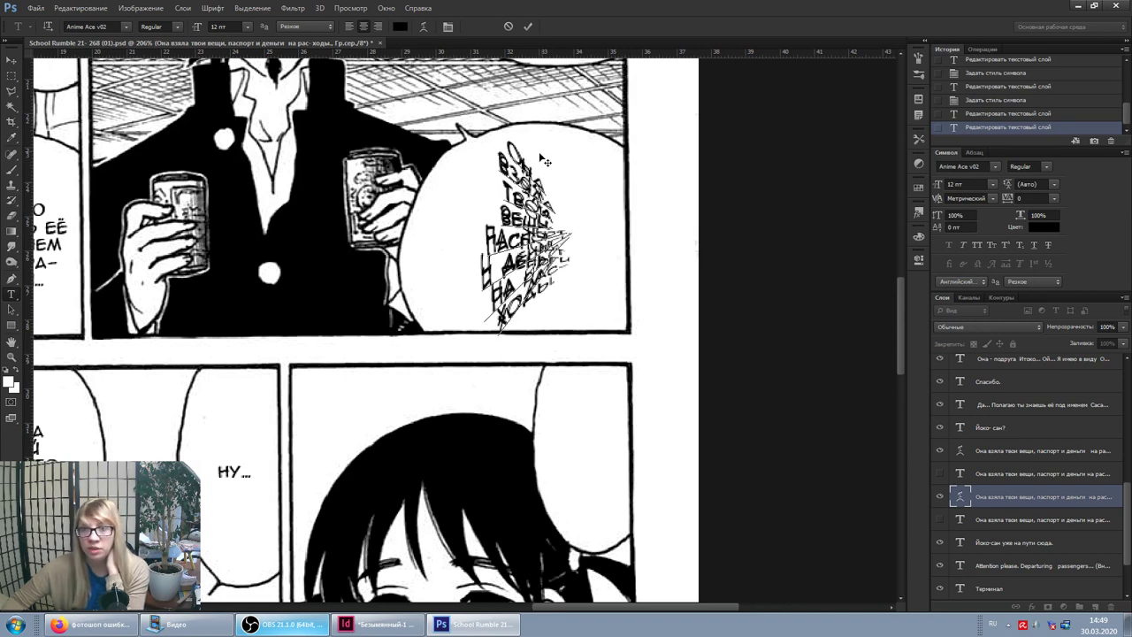
Step: Drag the lower warped copy right, past the cans bubble and beyond the page edge
mouse_move(546, 158)
mouse_down()
mouse_move(634, 177)
mouse_move(627, 184)
mouse_up()
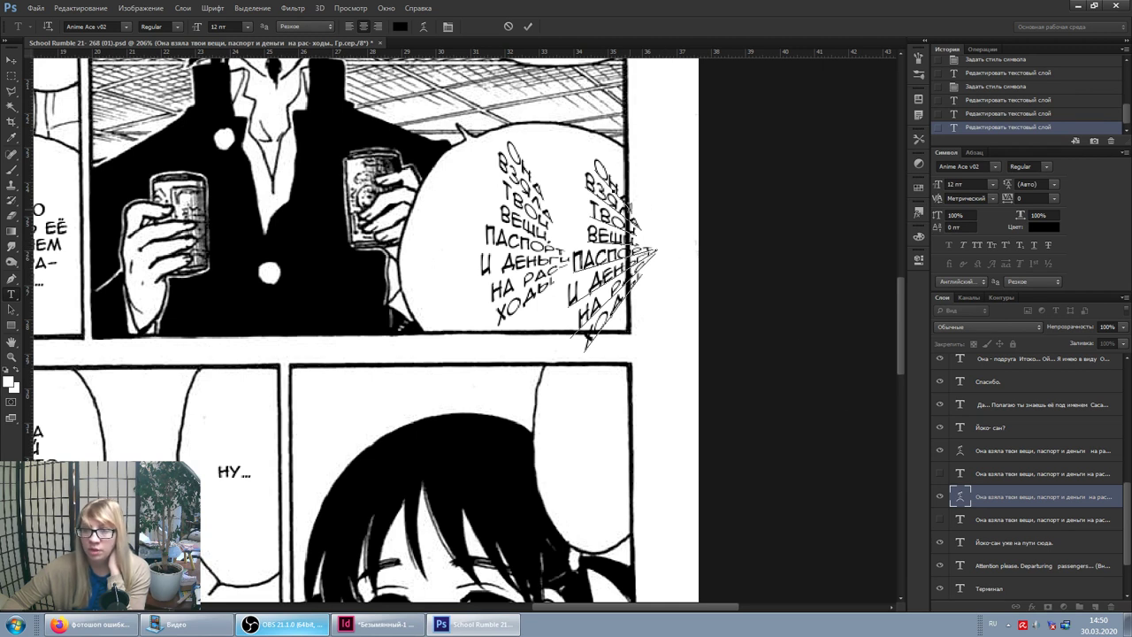
drag(644, 138, 736, 157)
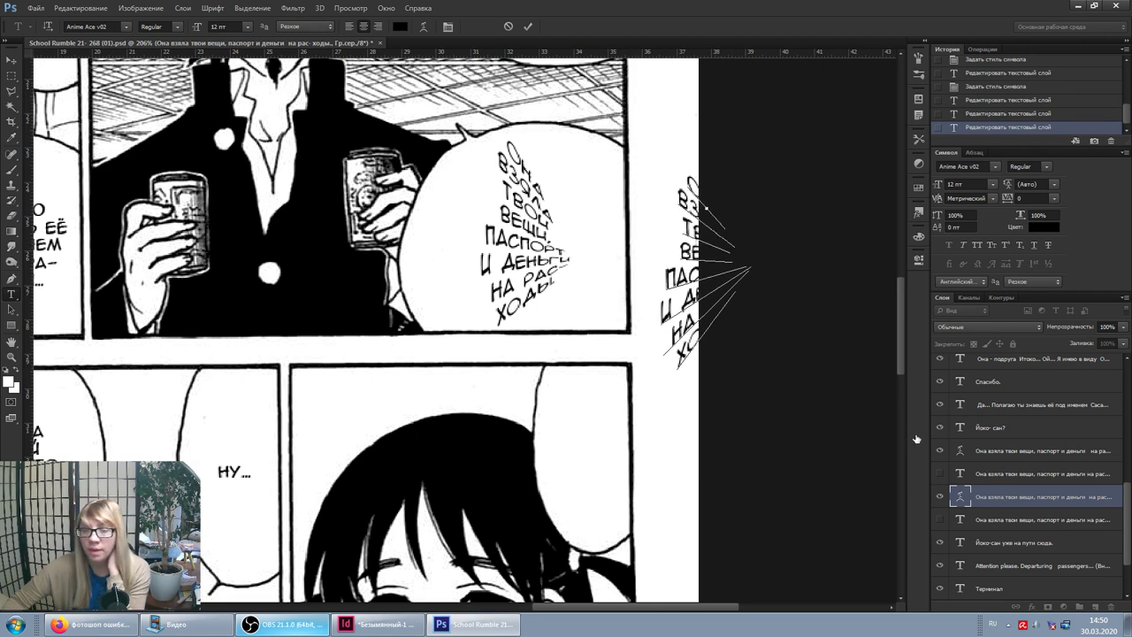
click(1043, 450)
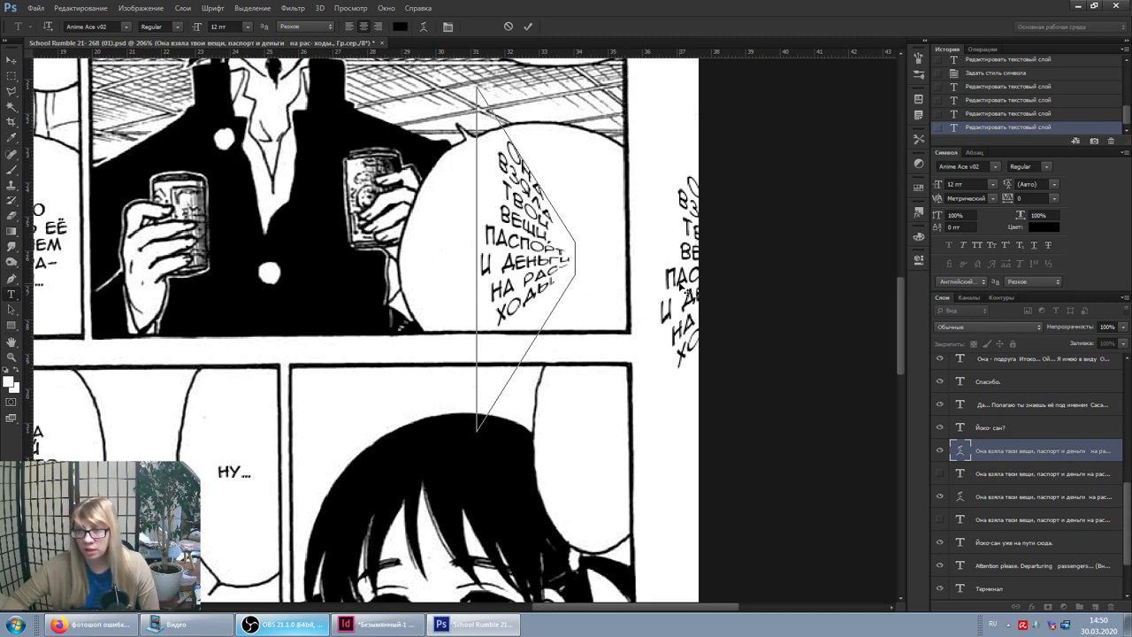
Step: Revert in the History panel to the state before the warp experiments
key(ctrl+Return)
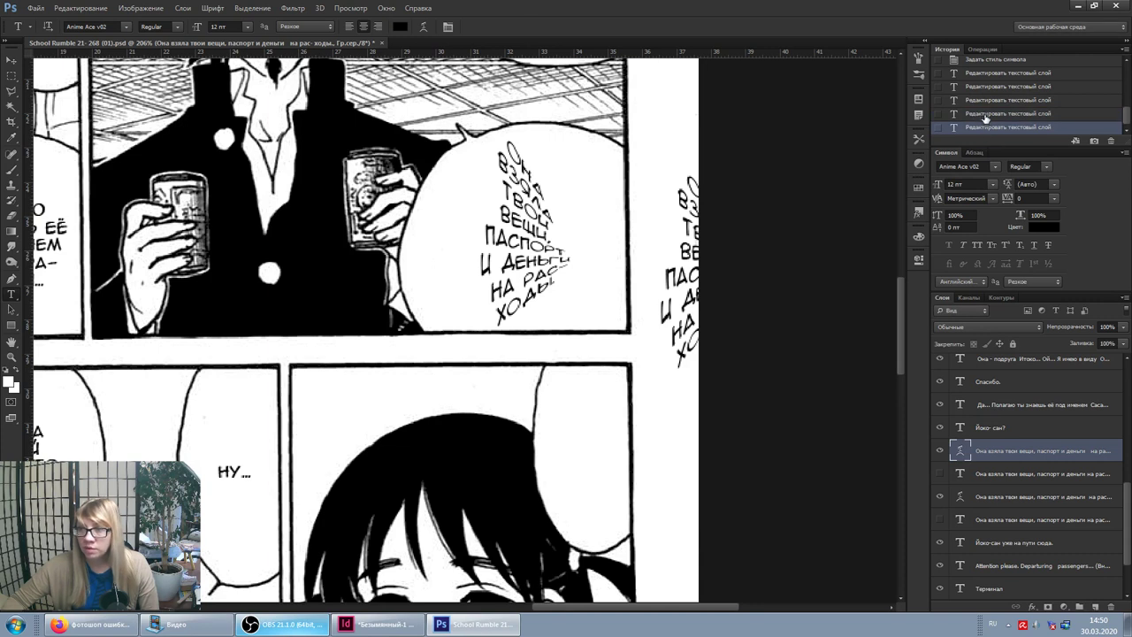
click(982, 115)
click(980, 100)
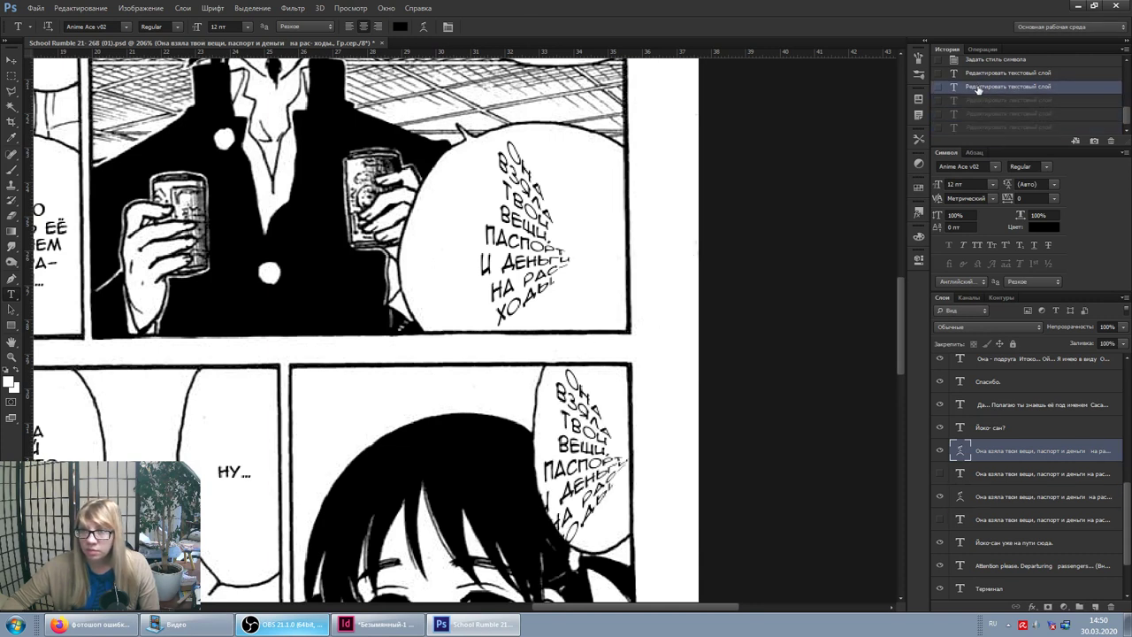
click(977, 74)
Step: Place the unwarped text box in the upper bubble, adjusting its bottom edge so all lines fit
click(467, 277)
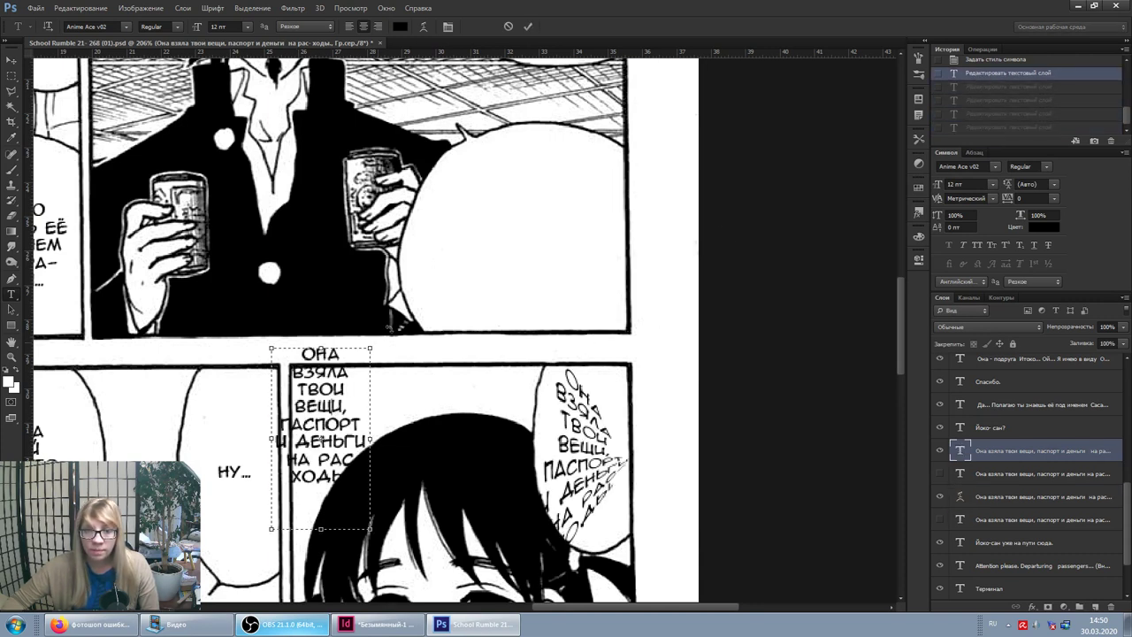
mouse_move(558, 207)
mouse_down()
mouse_move(538, 184)
mouse_move(550, 177)
mouse_up()
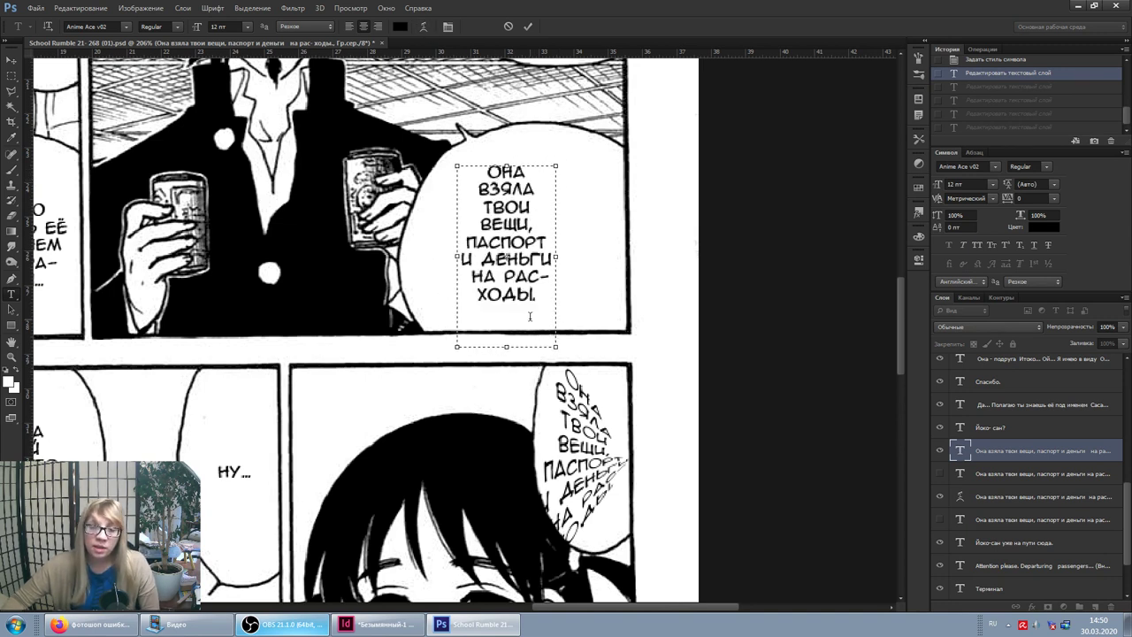
drag(507, 347, 507, 302)
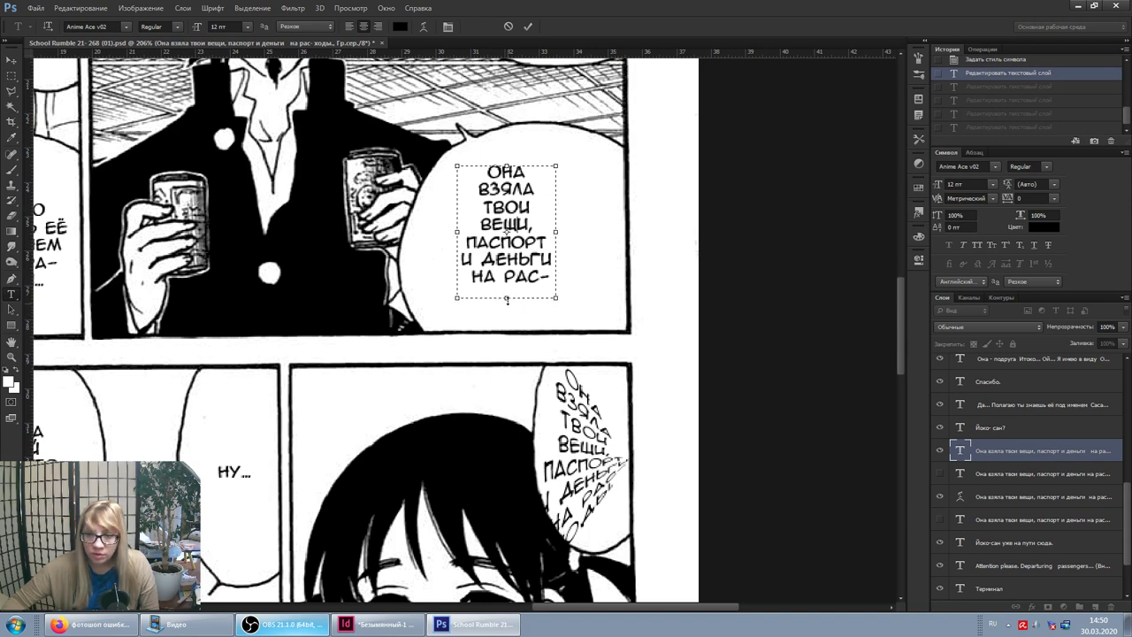
drag(507, 303, 507, 303)
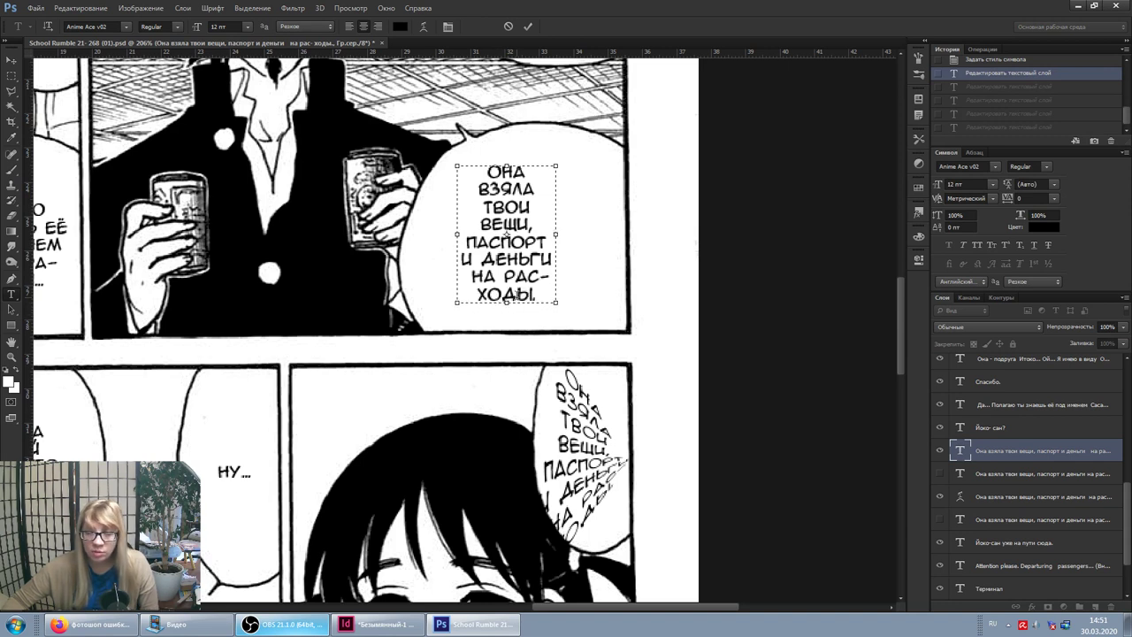
click(423, 27)
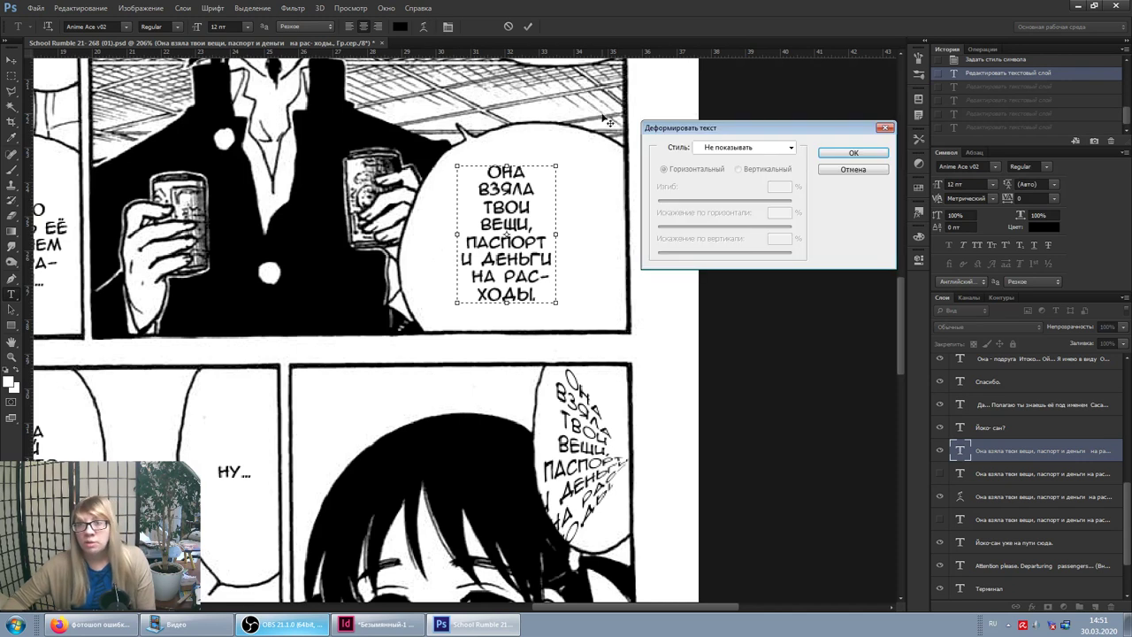
Step: Re-warp the upper bubble's text with Arc, Bend 0 and horizontal distortion (typed 0-100)
click(745, 147)
click(734, 181)
text(0)
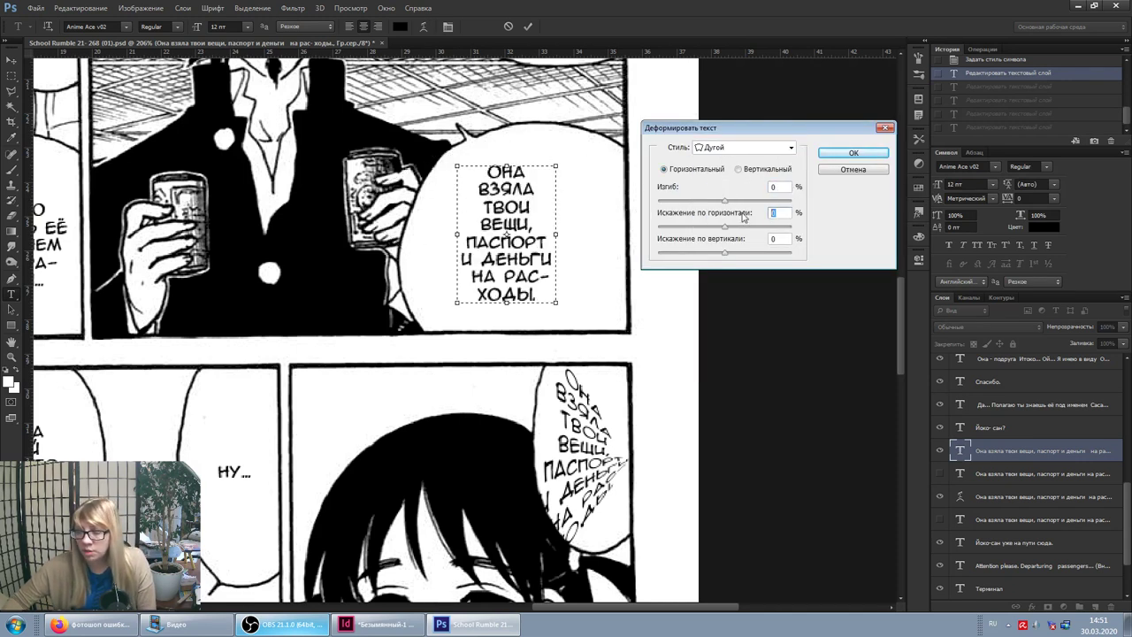
text(-100)
key(Return)
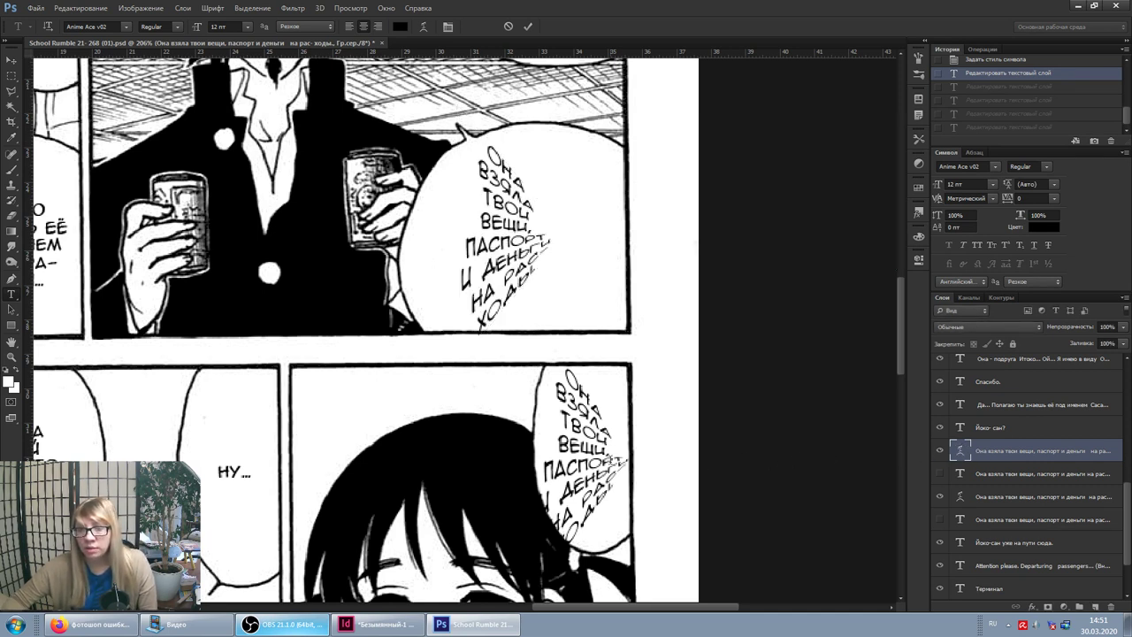
click(984, 496)
Step: Move the lower warped copy into the upper bubble, beside the first copy on the right
mouse_move(613, 173)
mouse_down()
mouse_move(559, 152)
mouse_move(538, 159)
mouse_up()
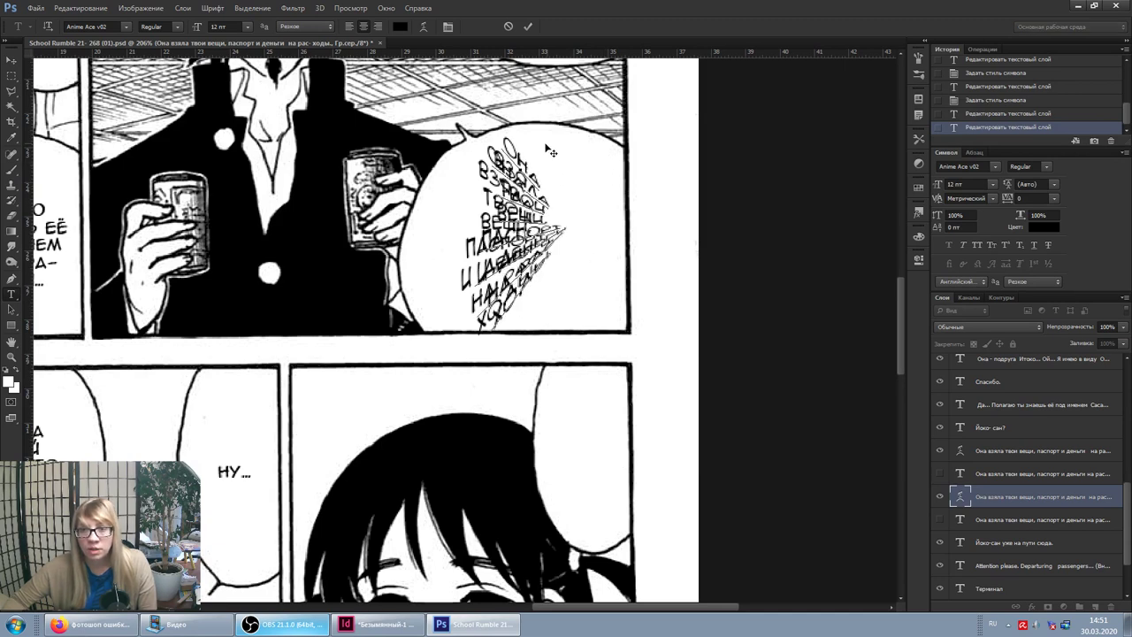
key(Down)
key(Down)
key(Down)
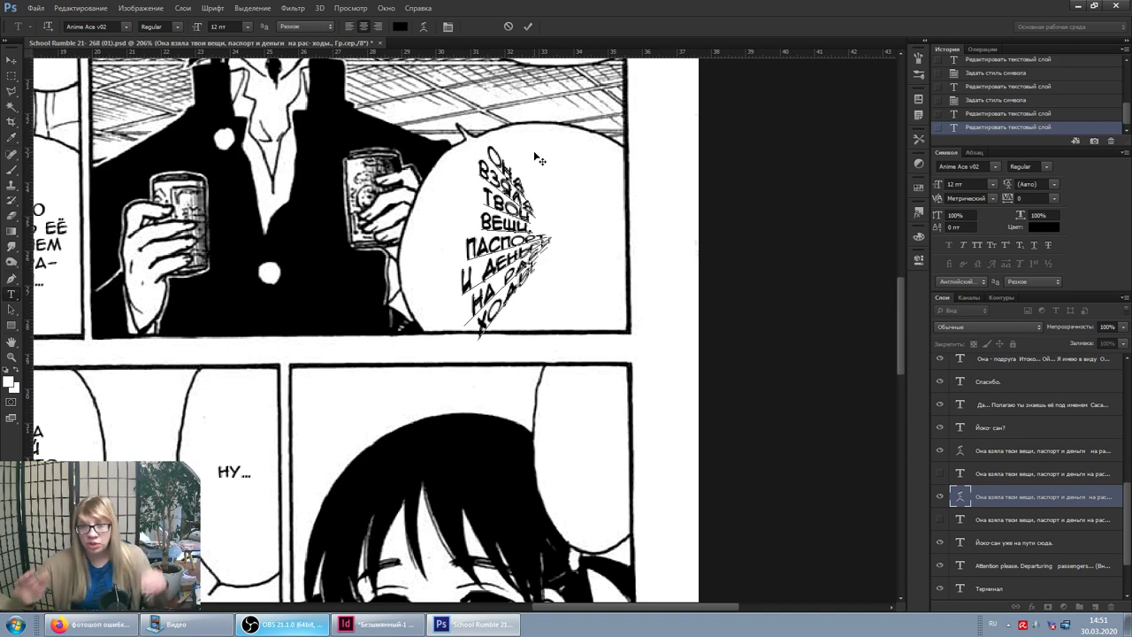
drag(535, 158, 641, 154)
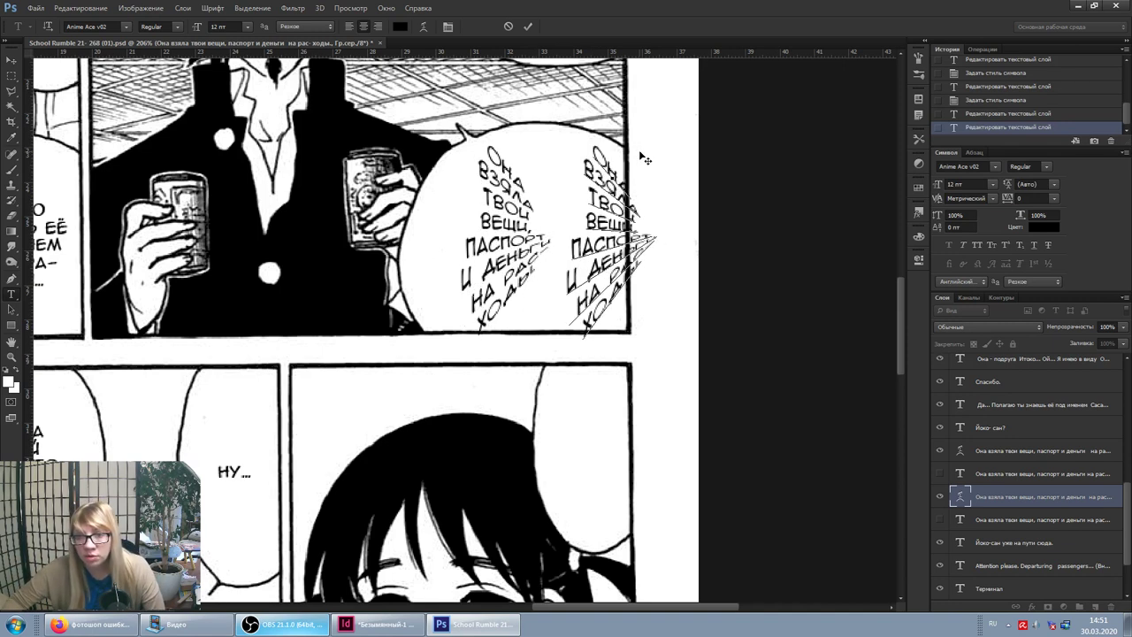
click(1066, 477)
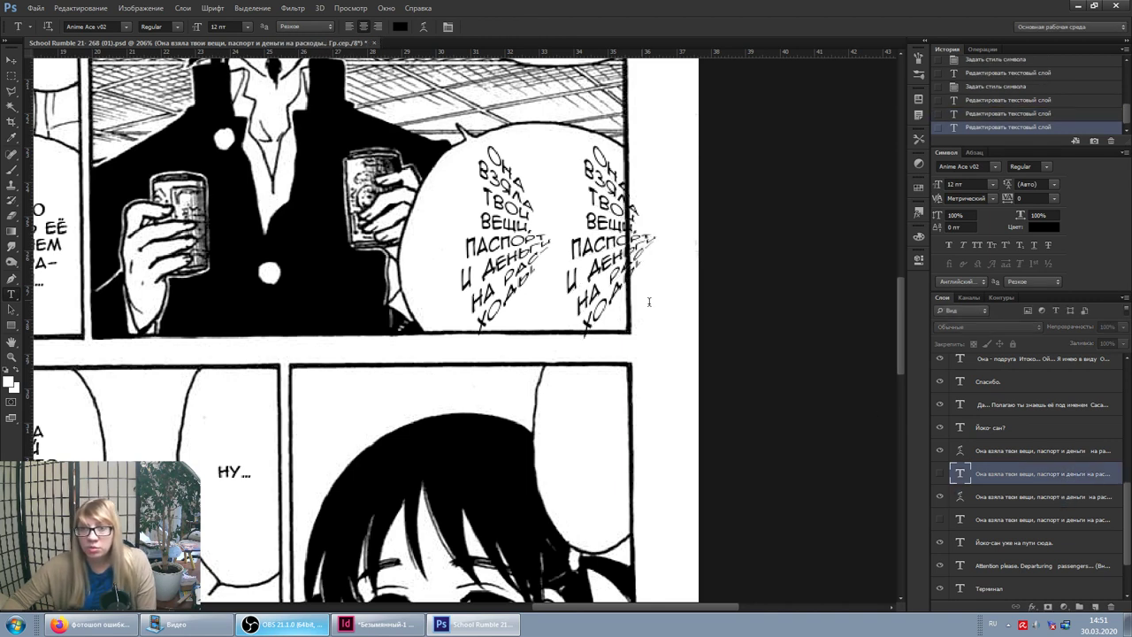
click(487, 198)
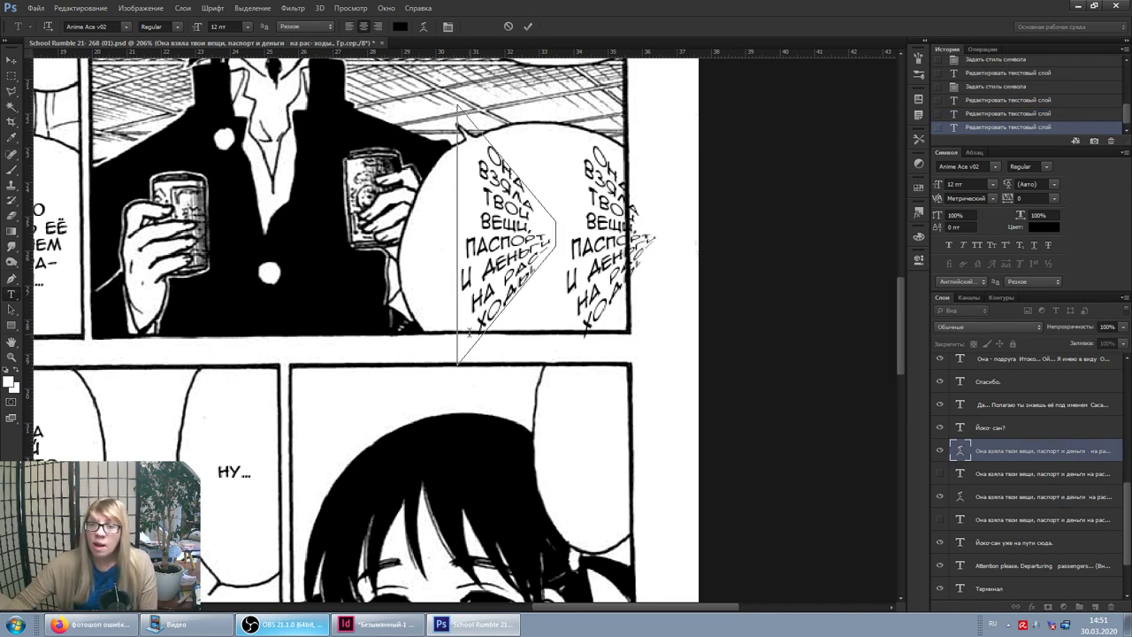
Step: Step back one history state and free-transform the right-hand copy, rotating and shifting it up-left
click(1002, 114)
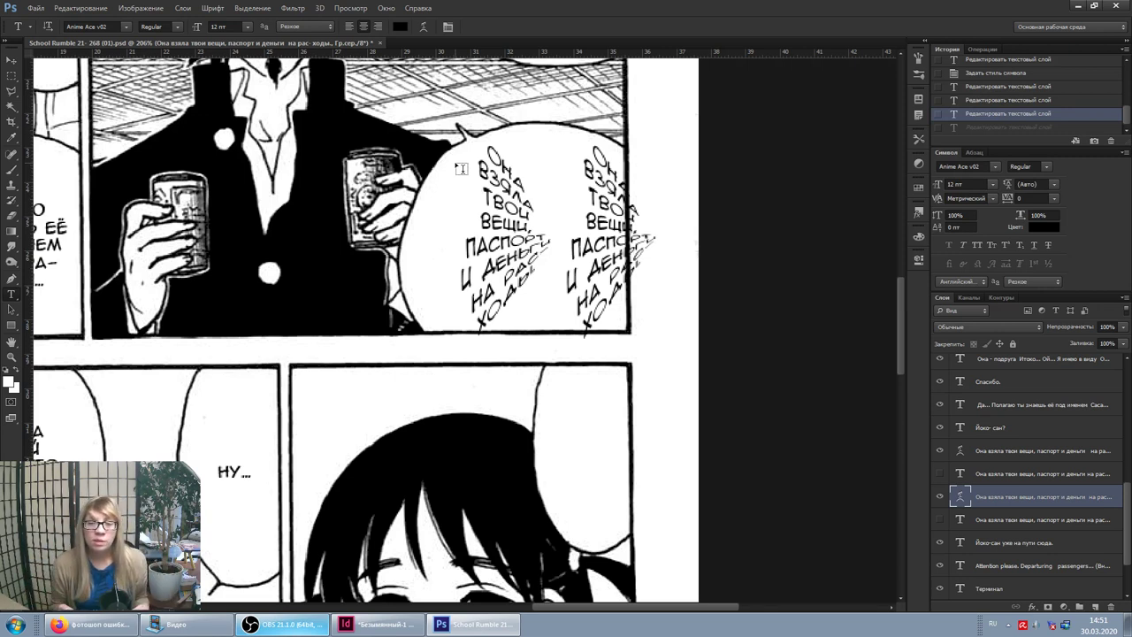
key(ctrl+f)
key(Return)
drag(650, 150, 667, 354)
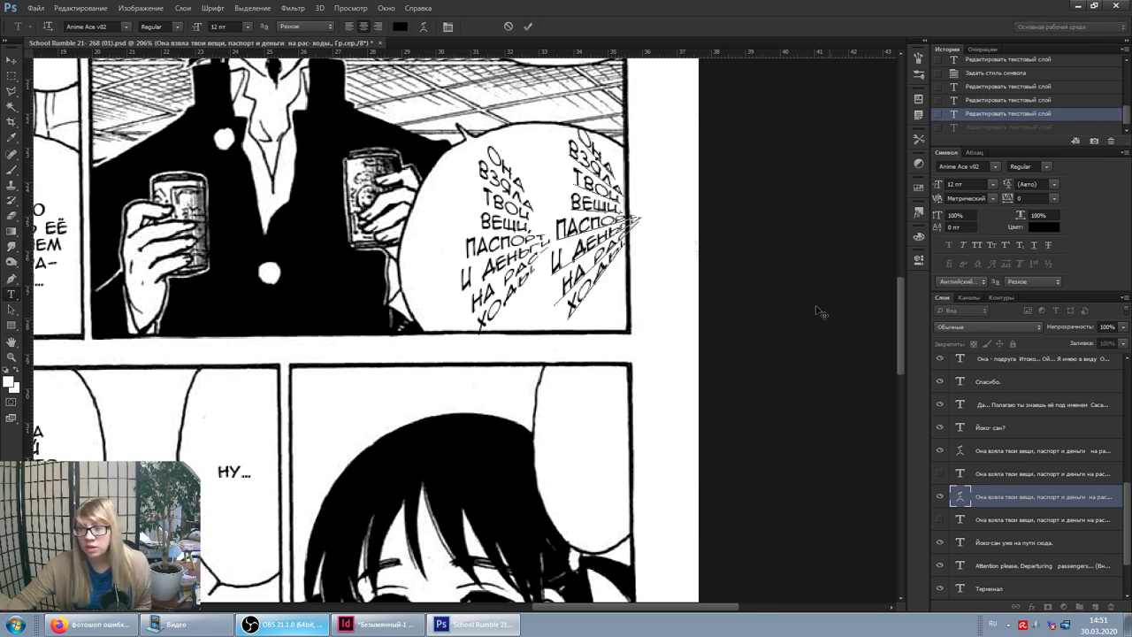
click(1039, 496)
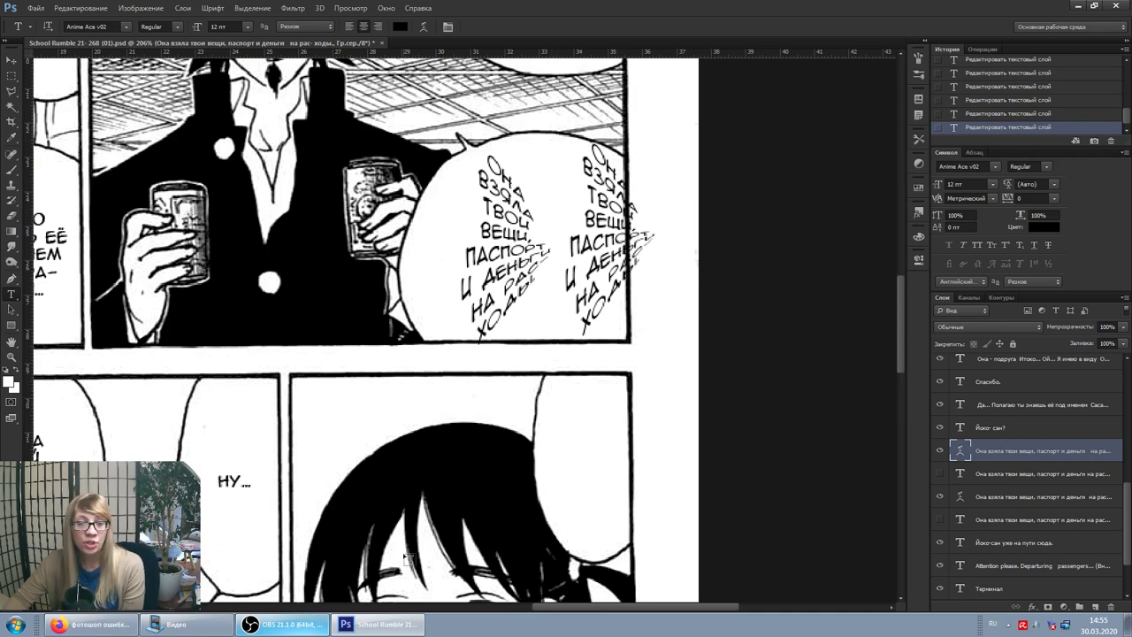
Step: Bring the OBS Studio window in front of Photoshop from the taskbar
click(292, 625)
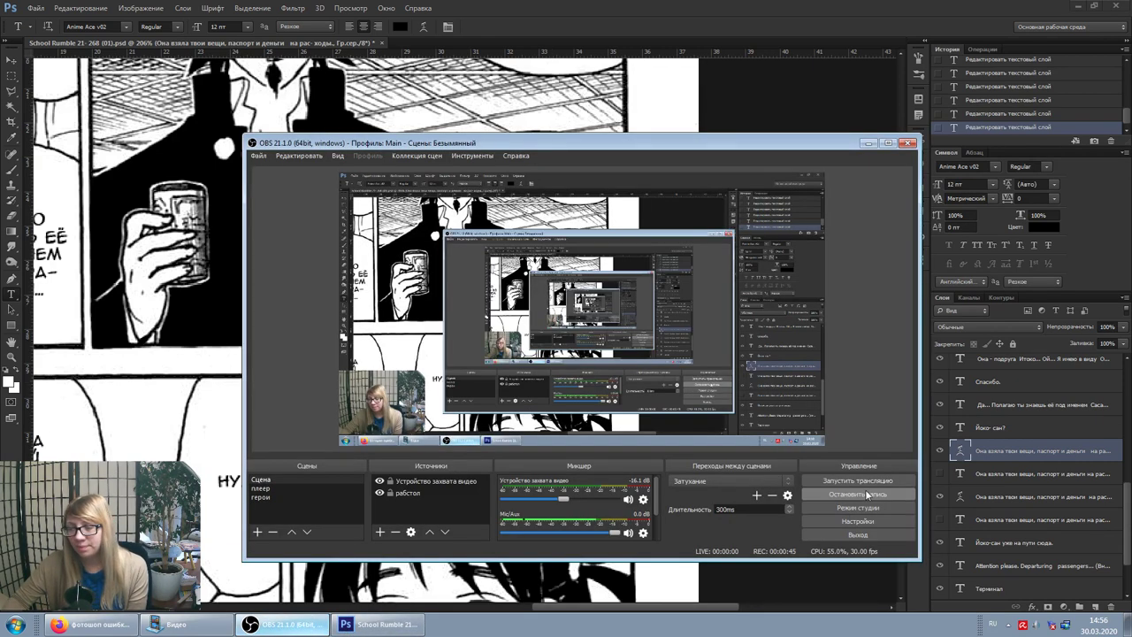